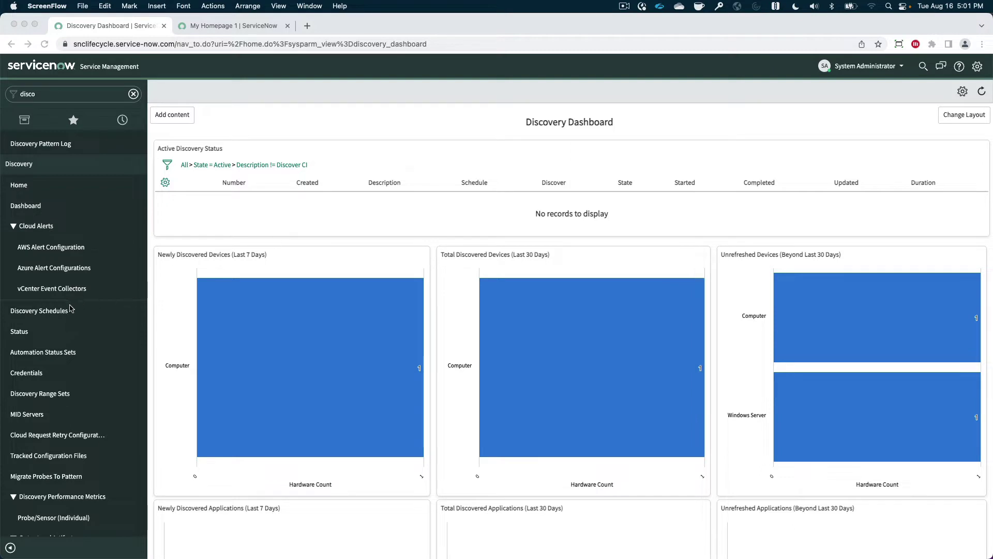
Open the Windows module under CI Classification to list the 11 Windows classifications.
scroll(71, 309, "down", 5)
scroll(72, 309, "down", 9)
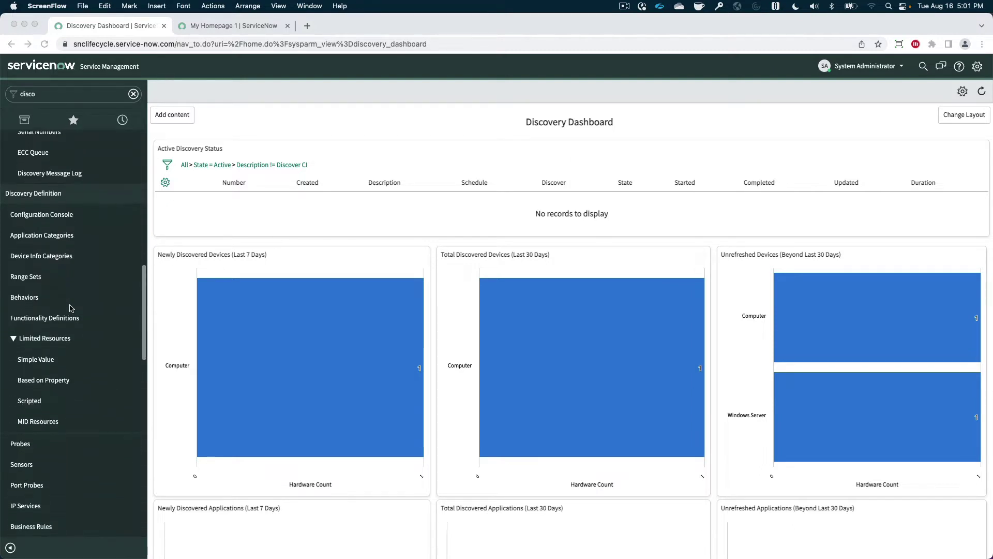
scroll(72, 308, "down", 2)
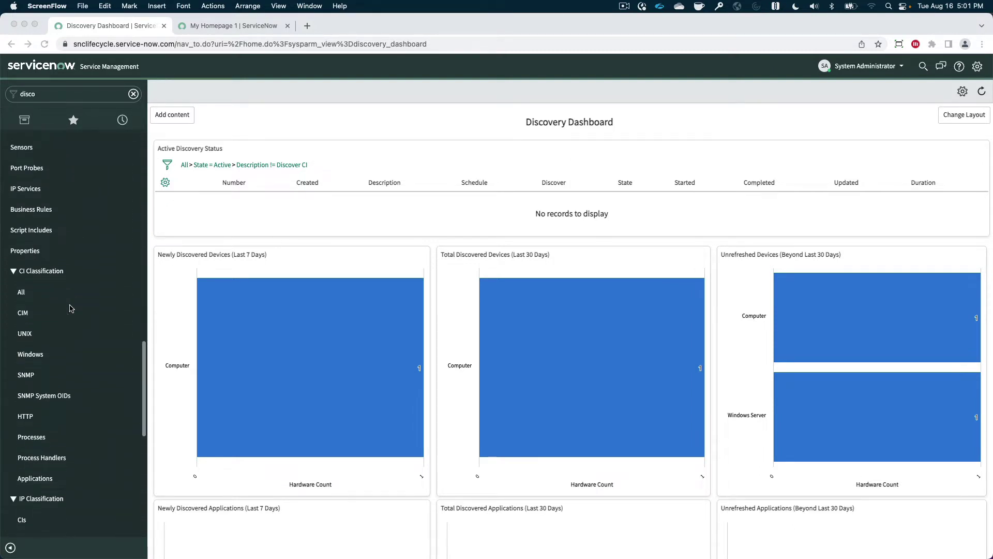
left_click(33, 347)
left_click(34, 348)
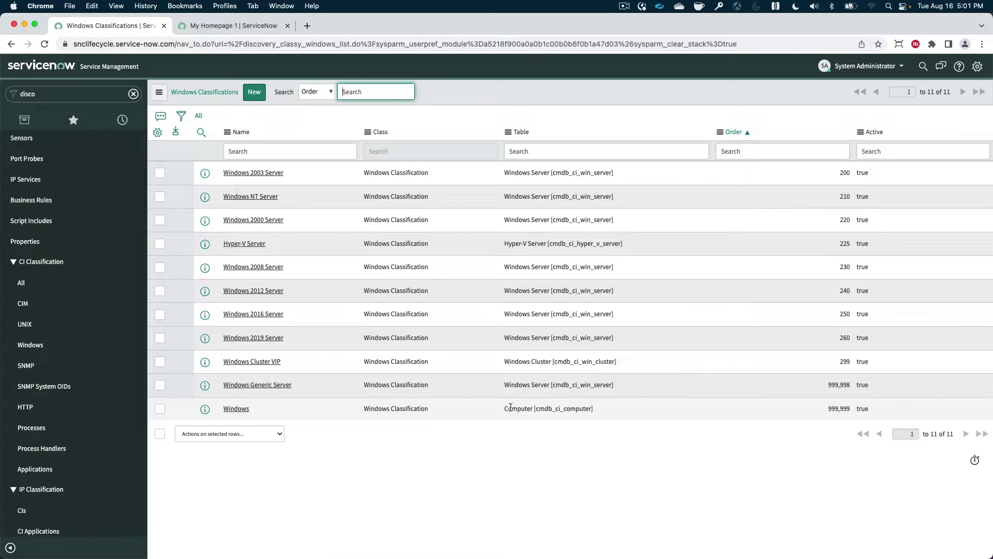
left_click_drag(505, 409, 595, 414)
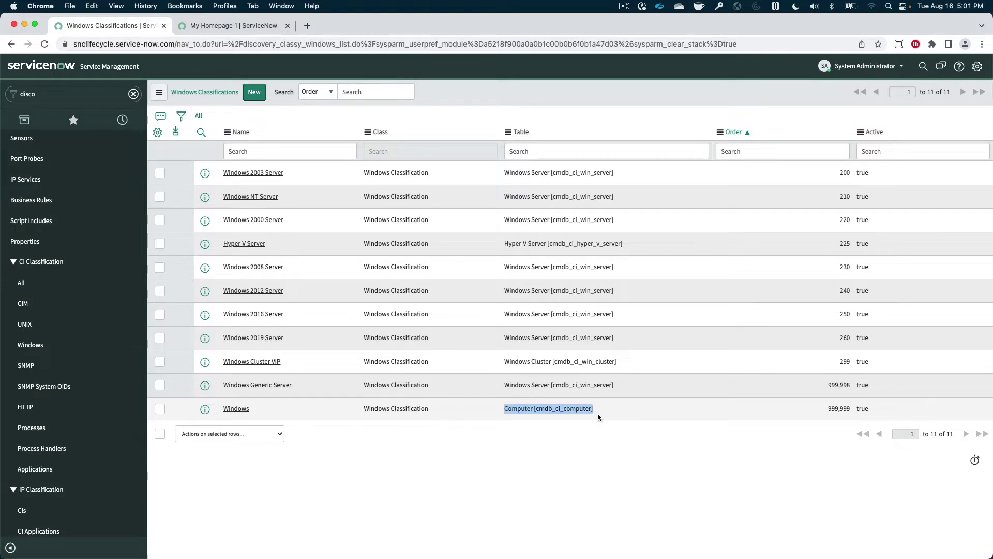
left_click(234, 408)
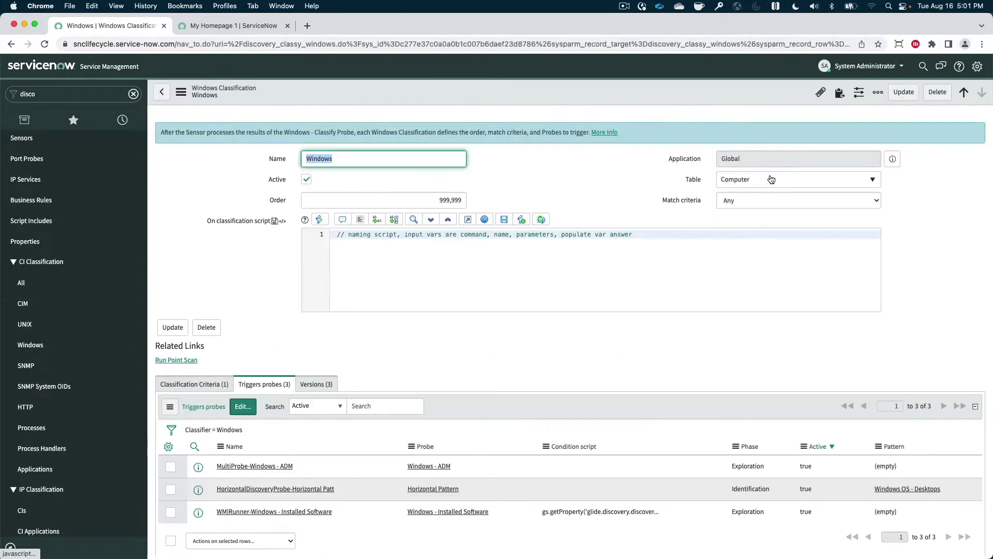
left_click(761, 181)
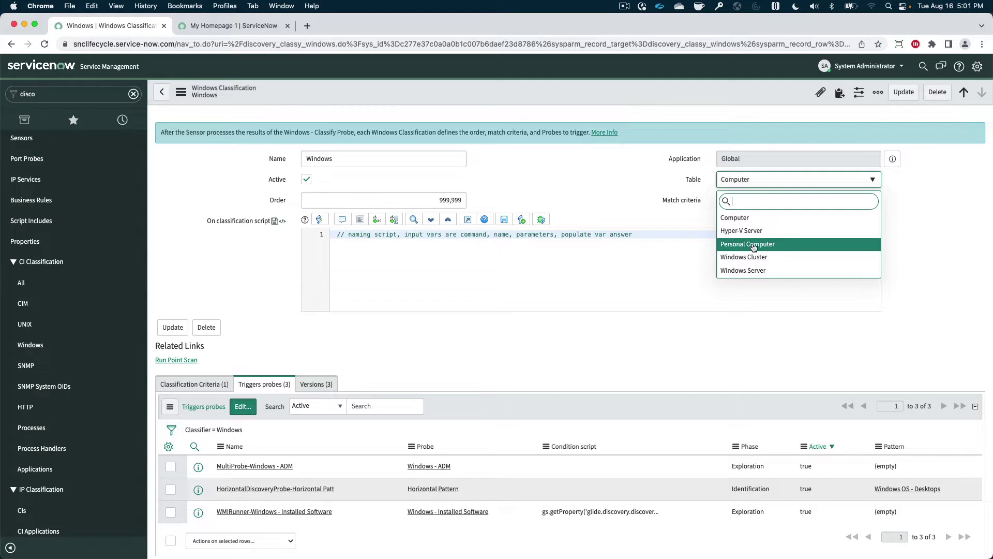
left_click(620, 202)
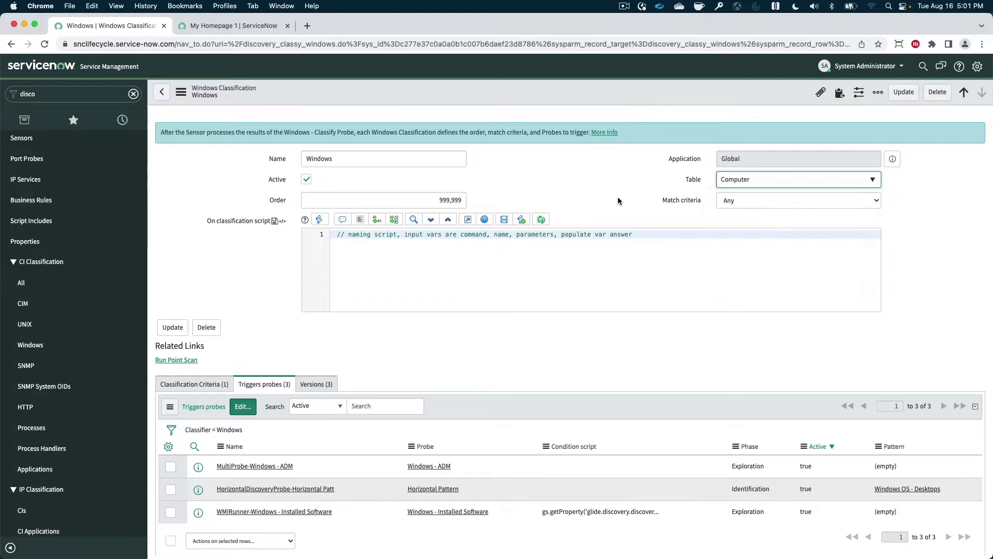
left_click(31, 345)
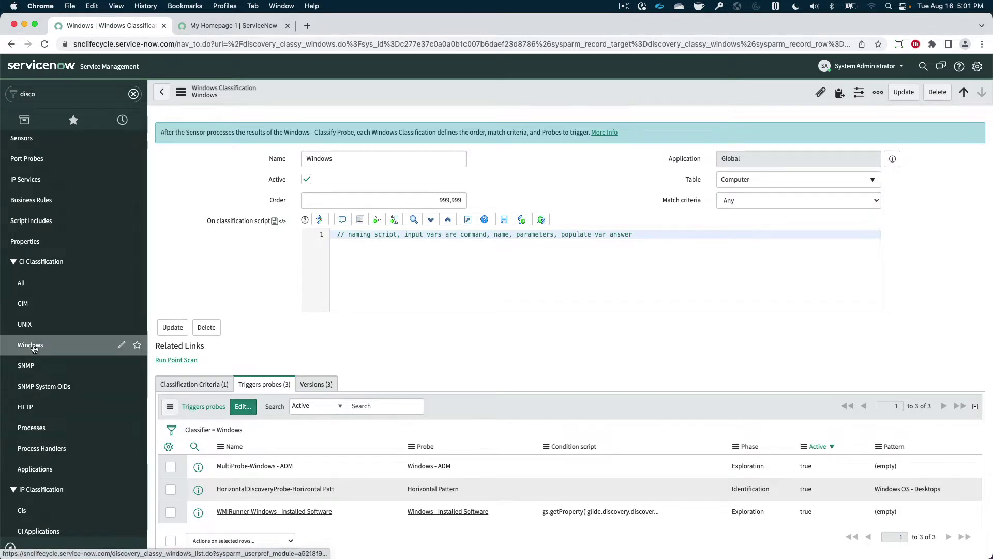
Open Windows 2016 Server and follow its triggered Windows - OS Information probe.
left_click(235, 314)
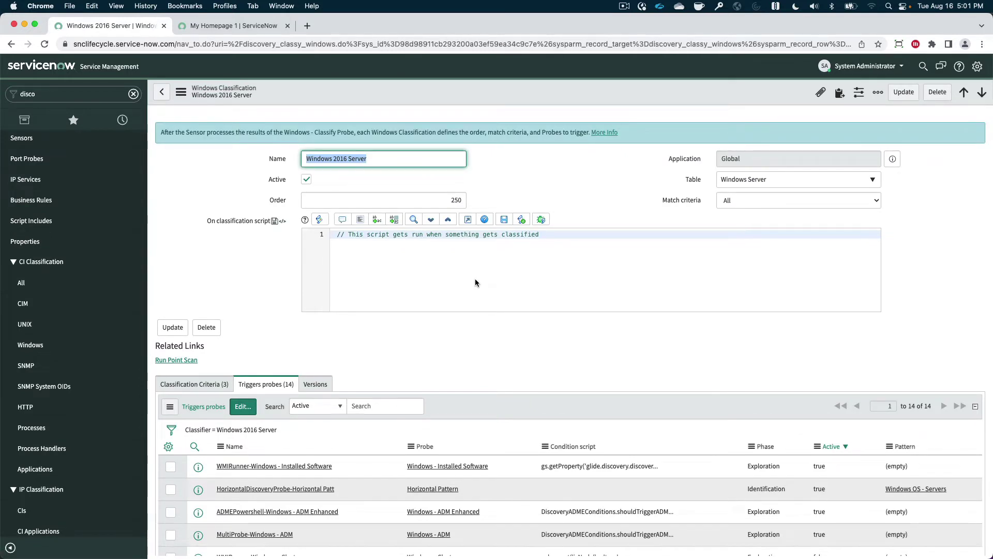
scroll(476, 283, "down", 10)
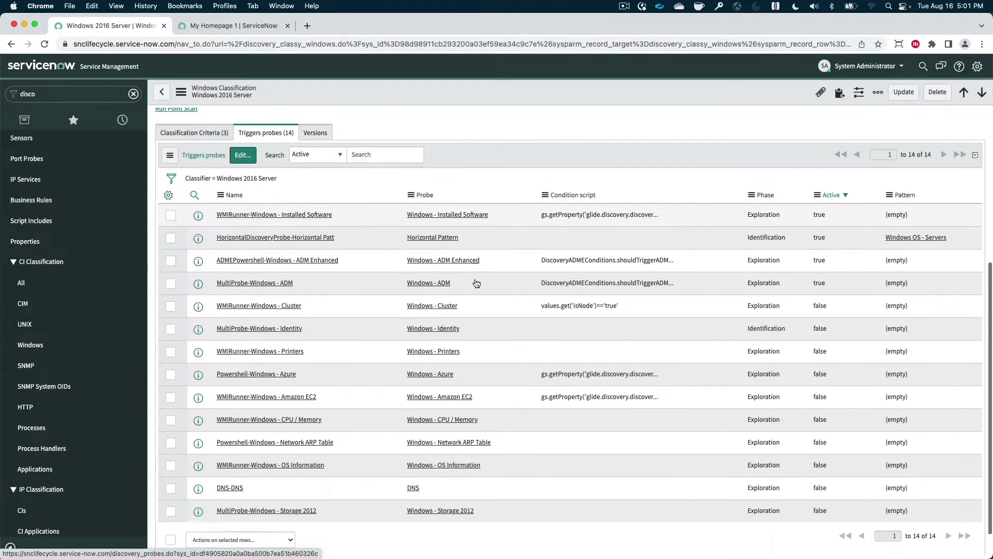
scroll(476, 283, "down", 2)
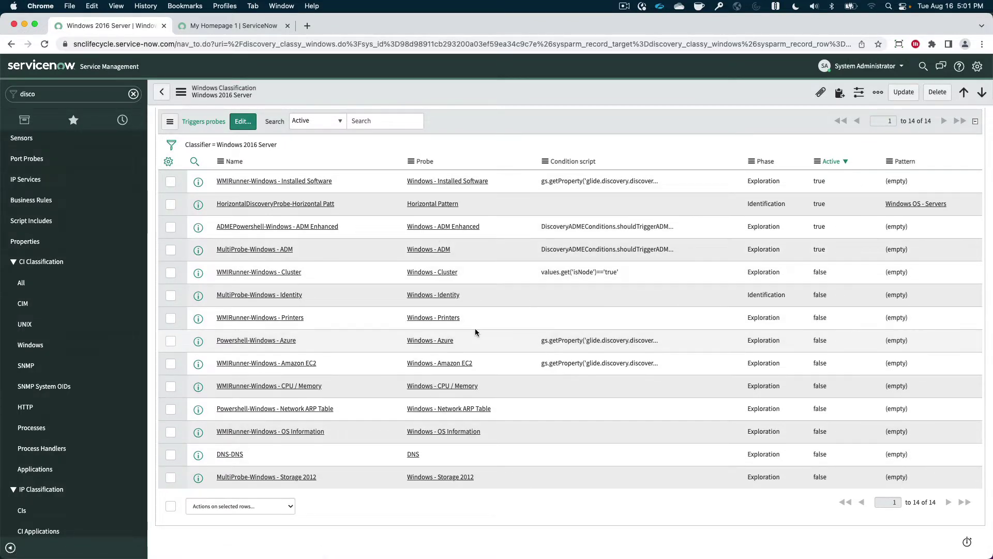
left_click(445, 431)
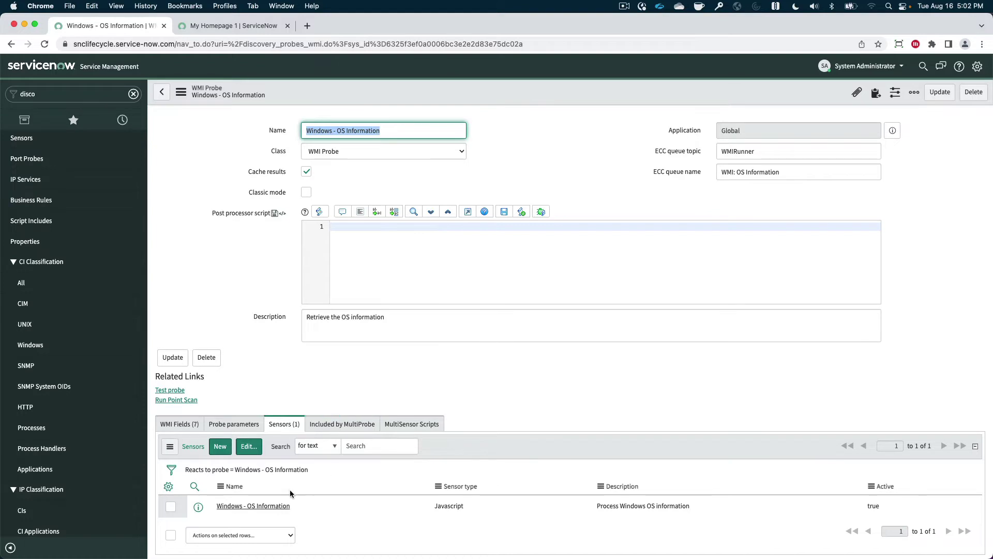
Open the Windows - OS Information sensor and highlight 'current.' in its script.
left_click(252, 506)
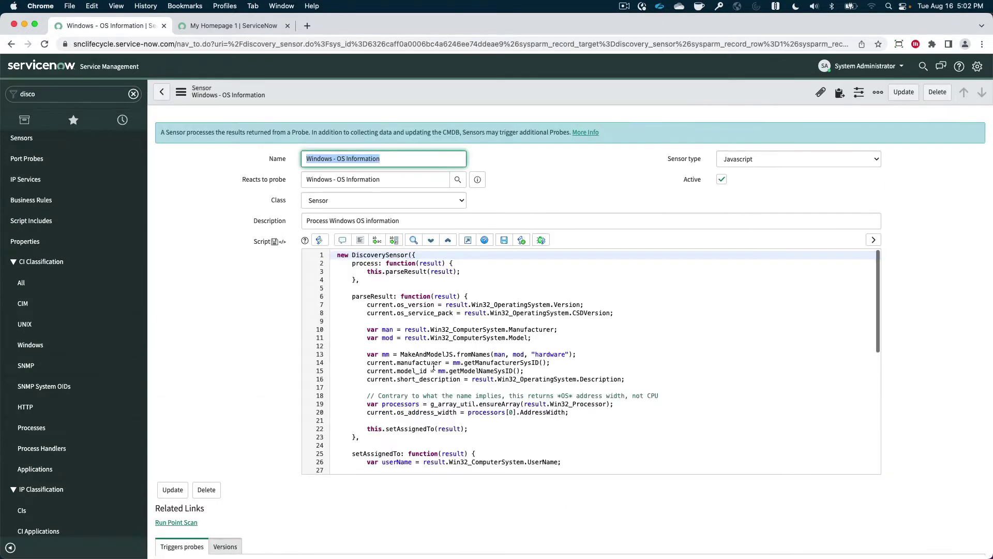
left_click_drag(364, 305, 397, 304)
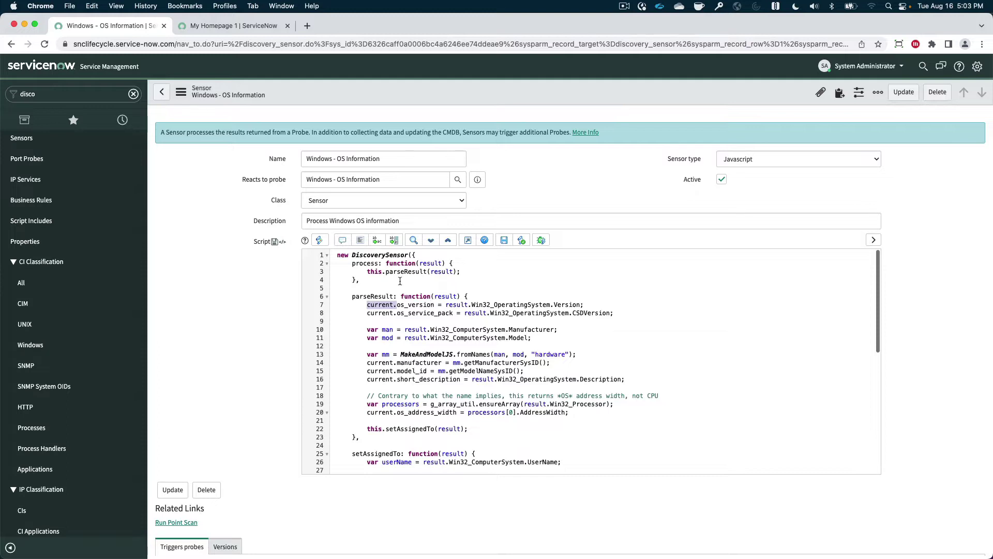
Filter the navigator for 'discovery pa' and open Discovery Patterns.
left_click(39, 94)
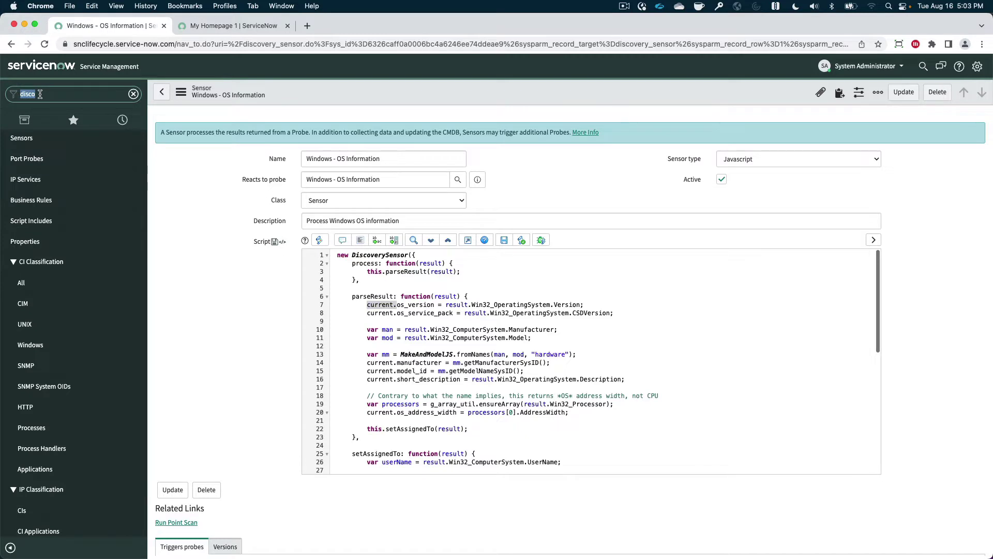
type("discovery pa")
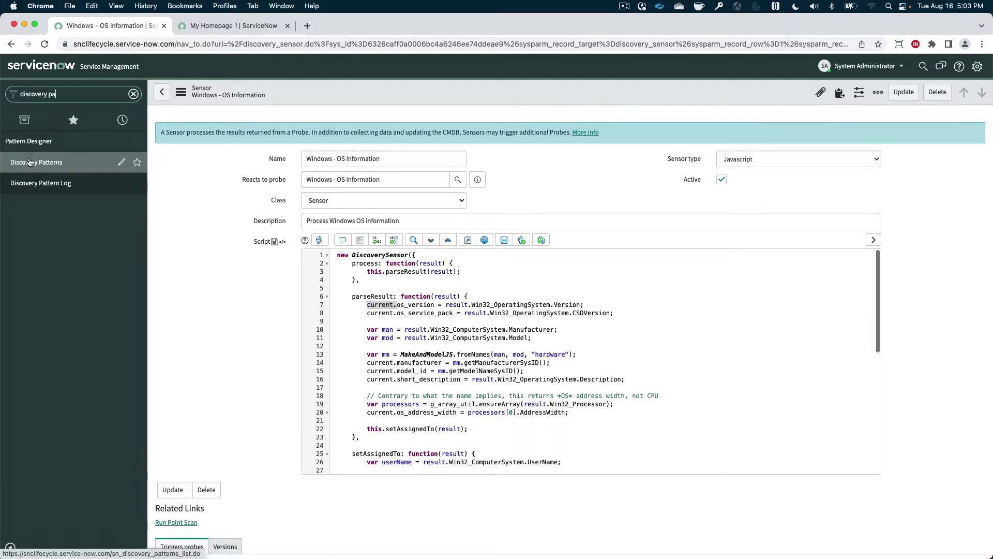
left_click(30, 162)
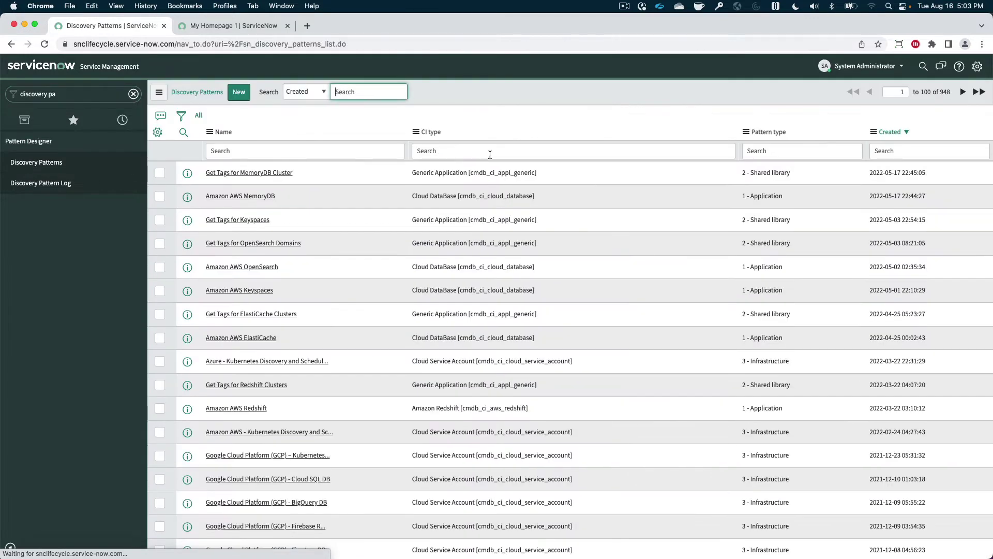
Filter patterns by CI type '*_ci_computer' and open Windows OS - Desktops in the designer.
left_click(449, 145)
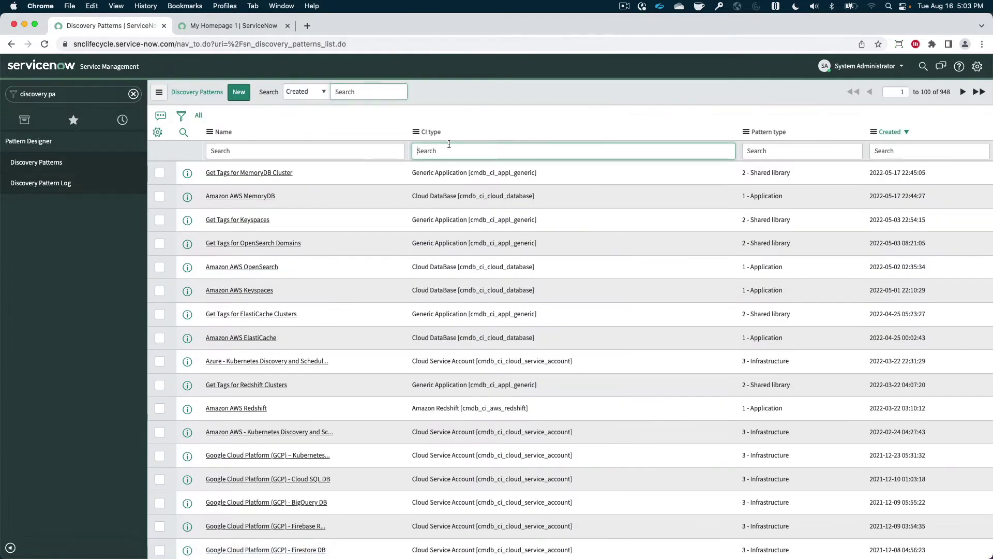
type("_ci_compu")
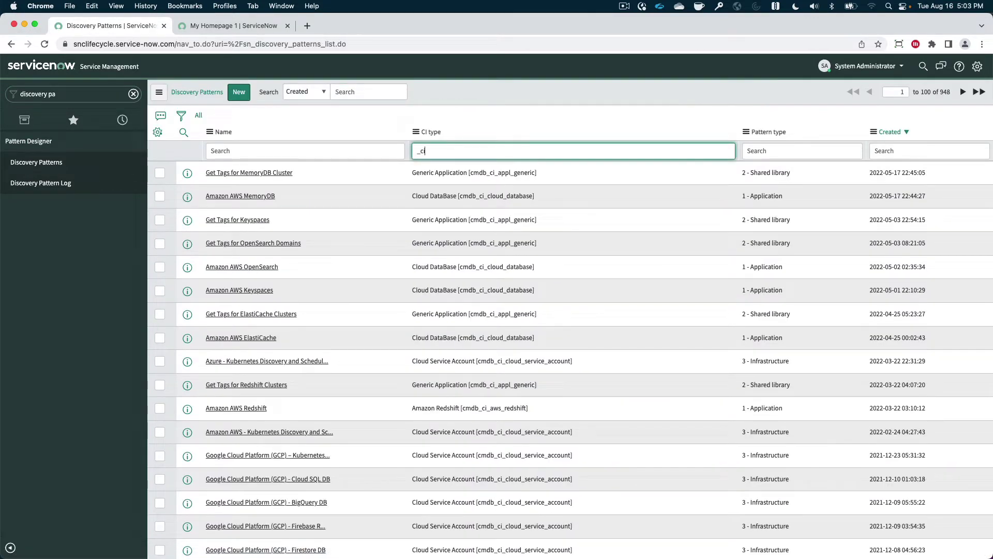
type("ter")
key("Return")
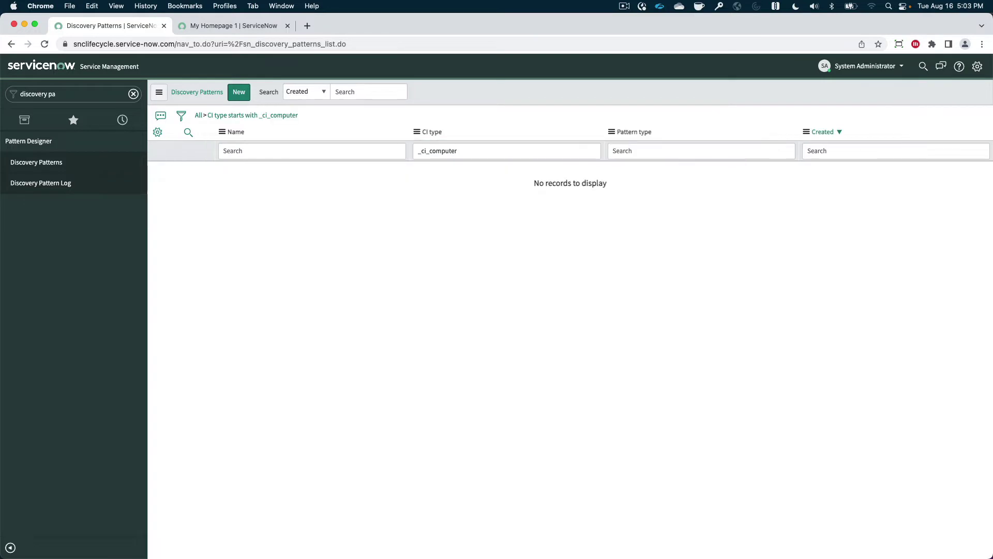
left_click(417, 151)
type("*")
key("Return")
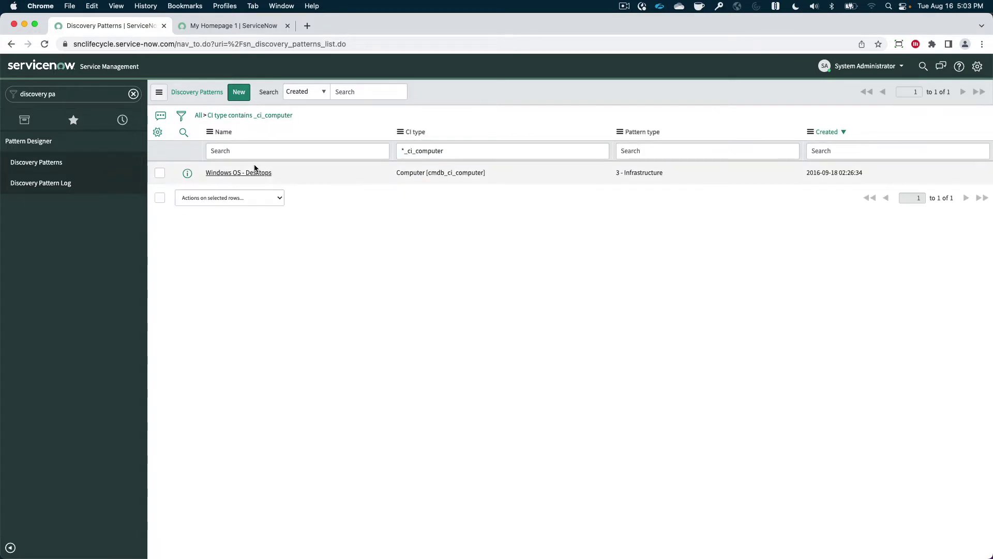
left_click(255, 172)
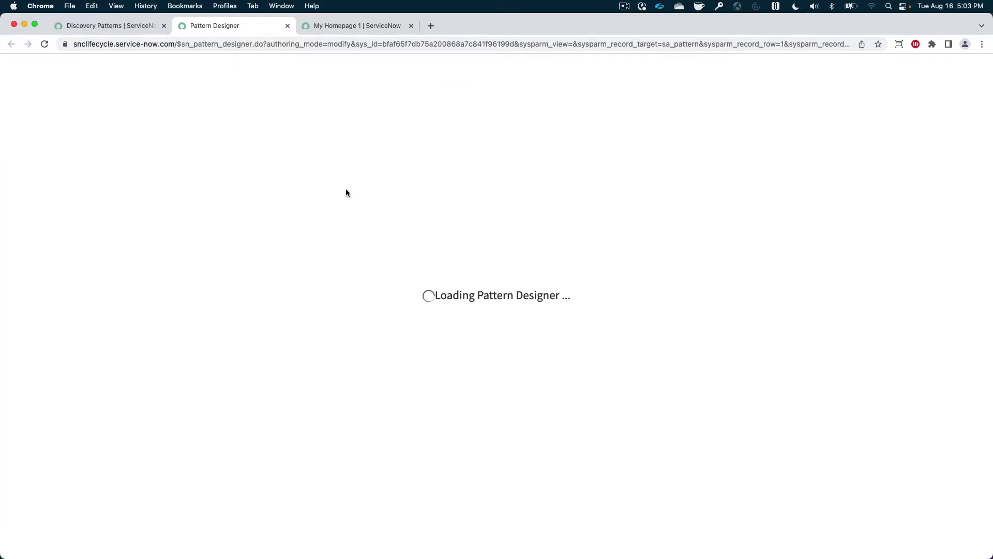
Inspect step 11's cmdb_ci_computer target and os_version mapping, then return to Discovery Patterns.
left_click(181, 162)
left_click(55, 241)
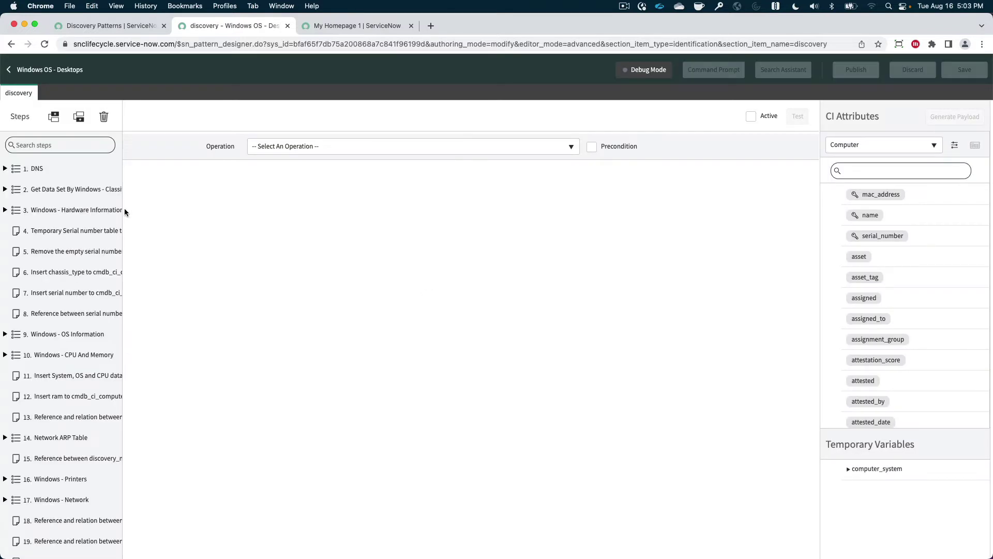
left_click(46, 373)
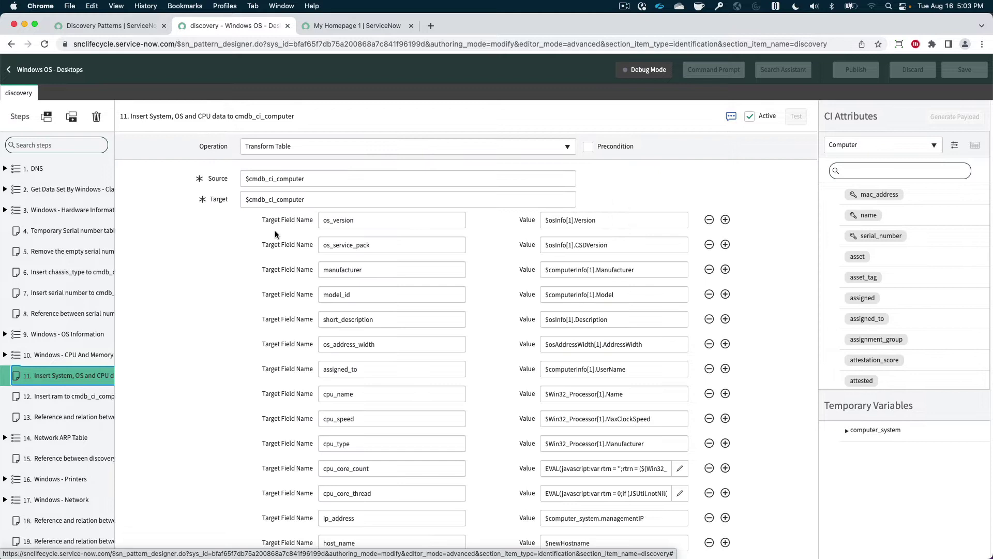
left_click_drag(249, 200, 323, 201)
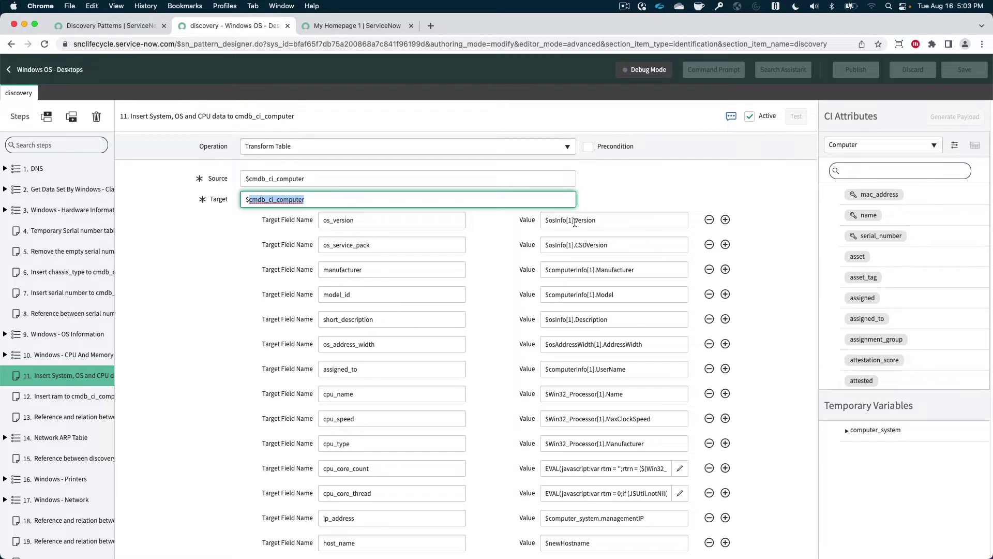
left_click_drag(576, 222, 609, 223)
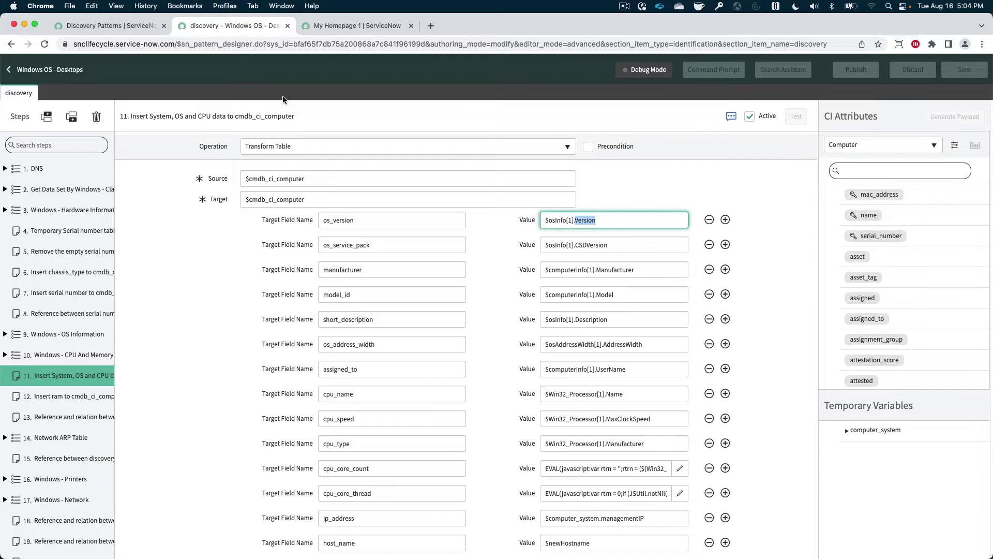
left_click(122, 23)
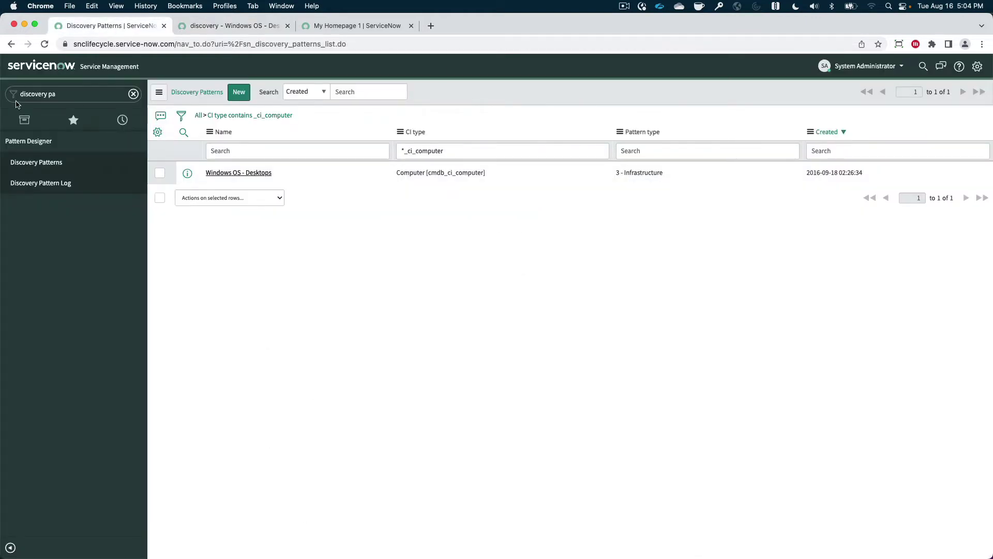
Filter the navigator for 'tables' and open Tables & Columns.
triple_click(76, 95)
left_click(234, 27)
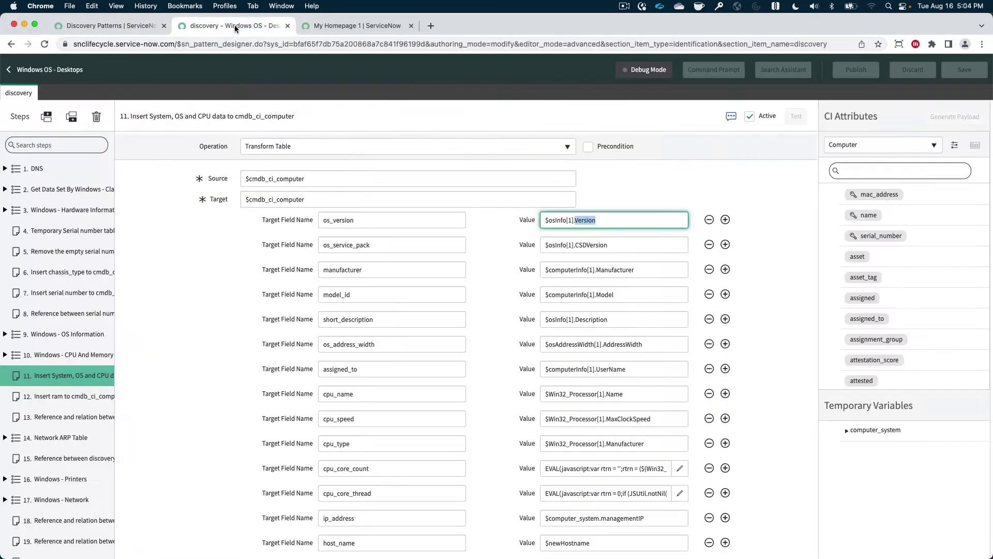
left_click(129, 26)
type("t")
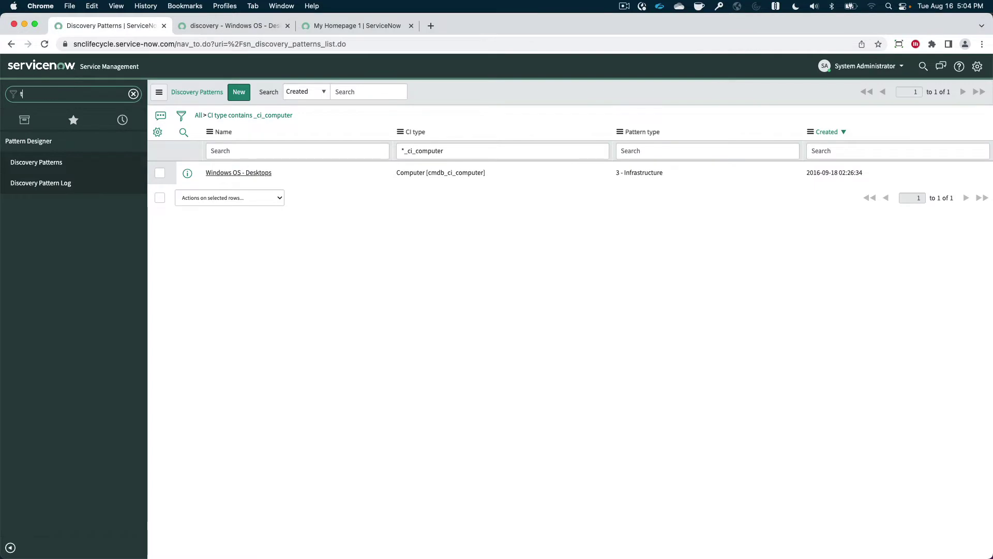
type("able")
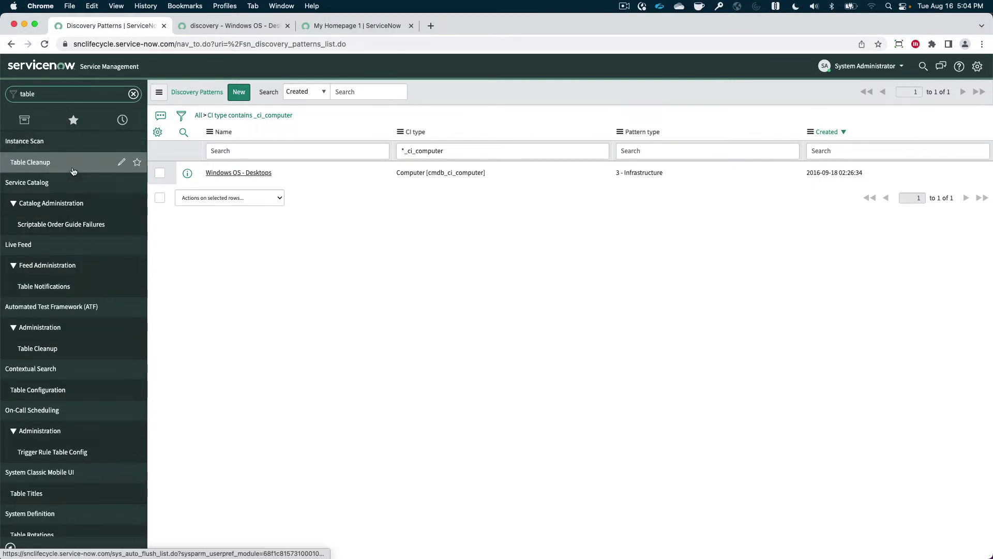
type("s")
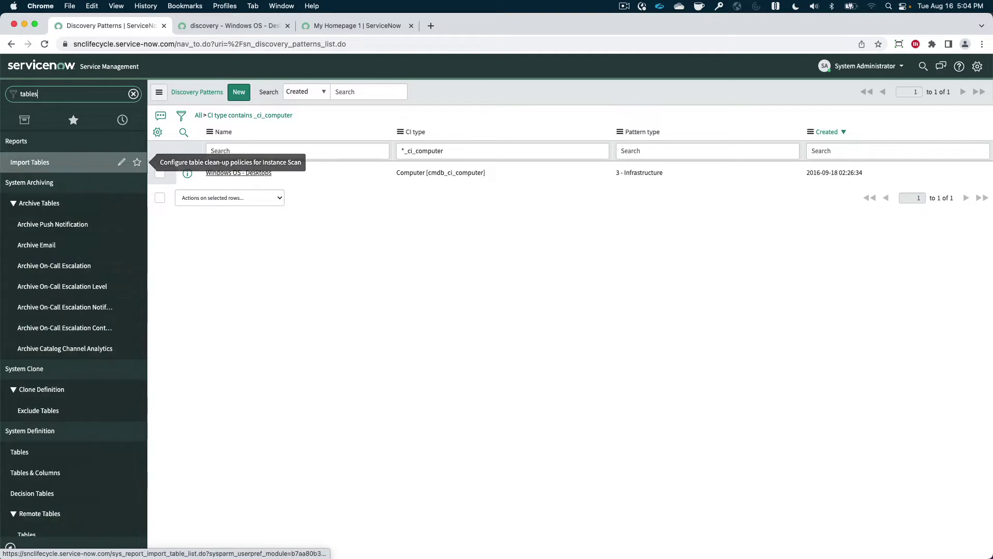
left_click(27, 473)
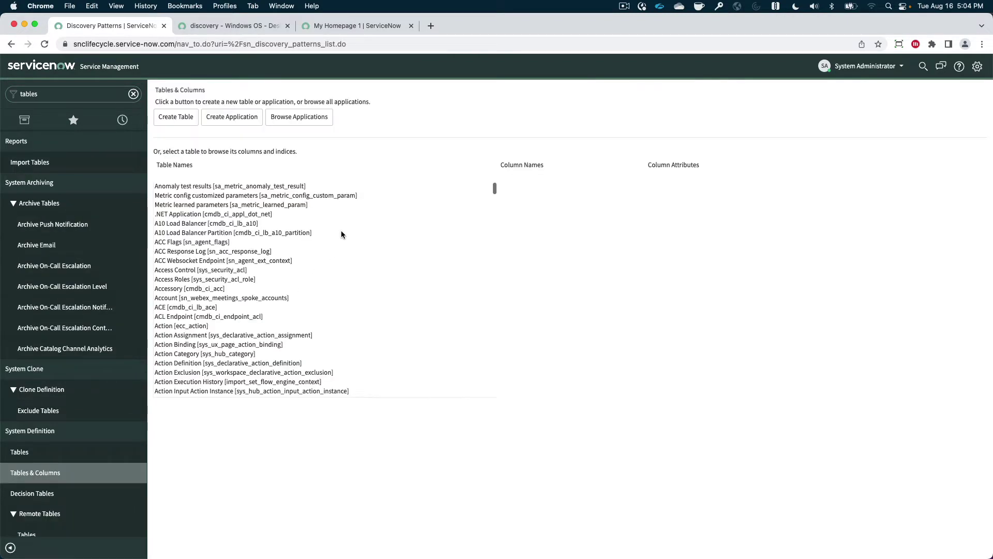
Find 'personal' and show the Personal Computer schema map without referenced tables.
left_click(185, 242)
key("super+f")
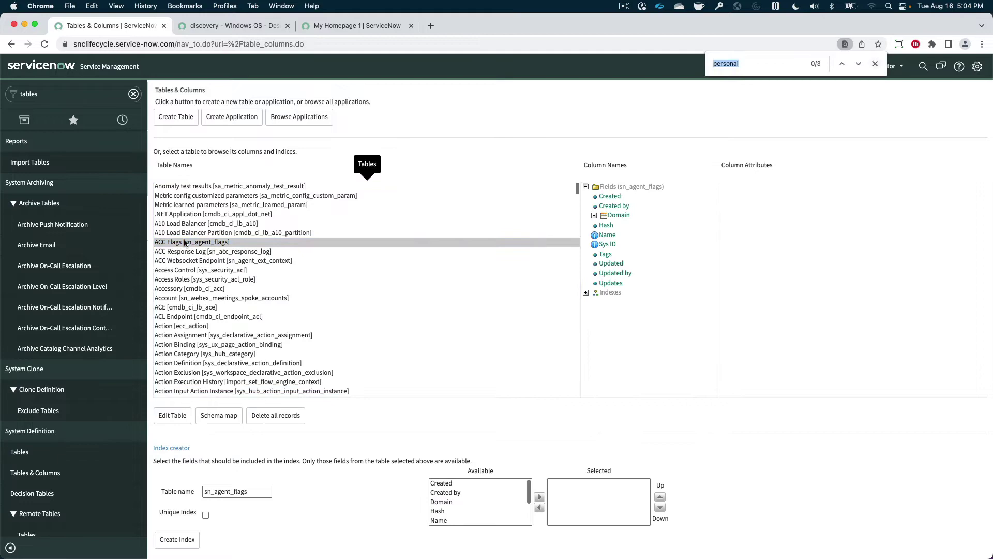
type("person")
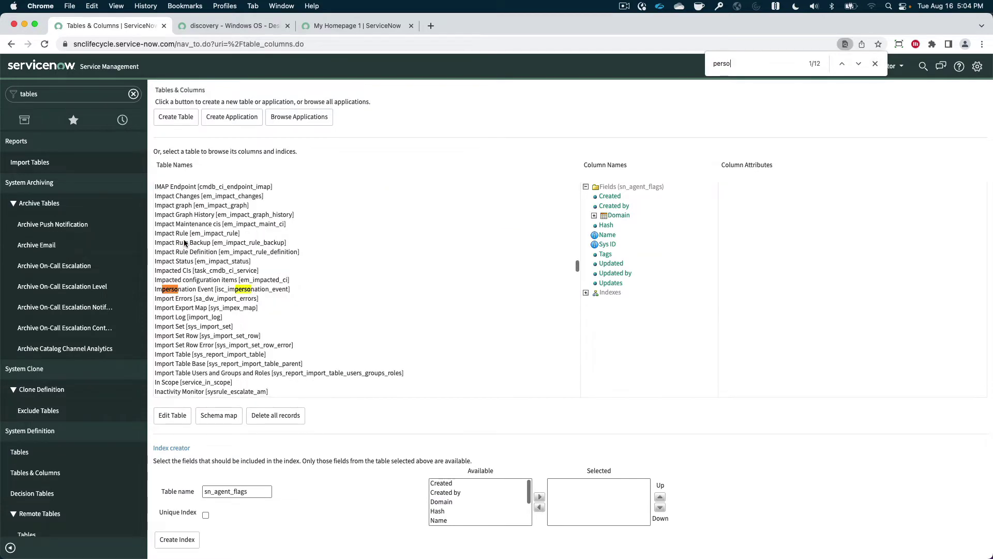
type("al")
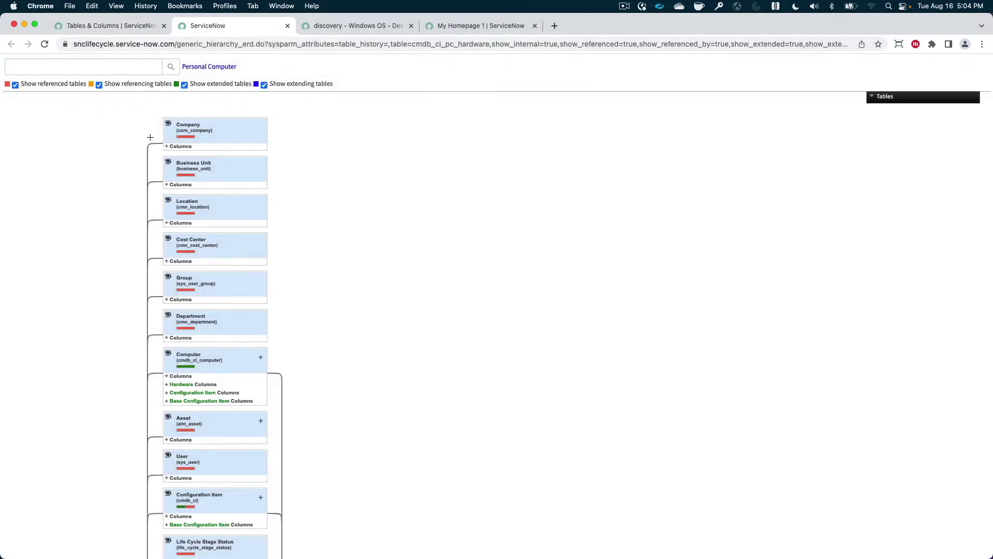
left_click(15, 85)
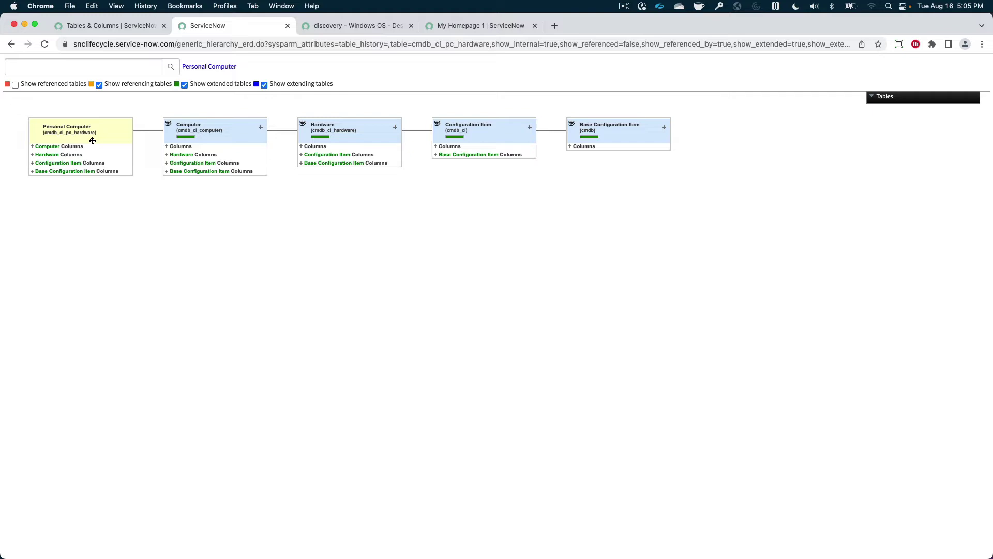
Go to CI Classification > Windows via the 'disco' filter and start a new classification.
left_click(287, 26)
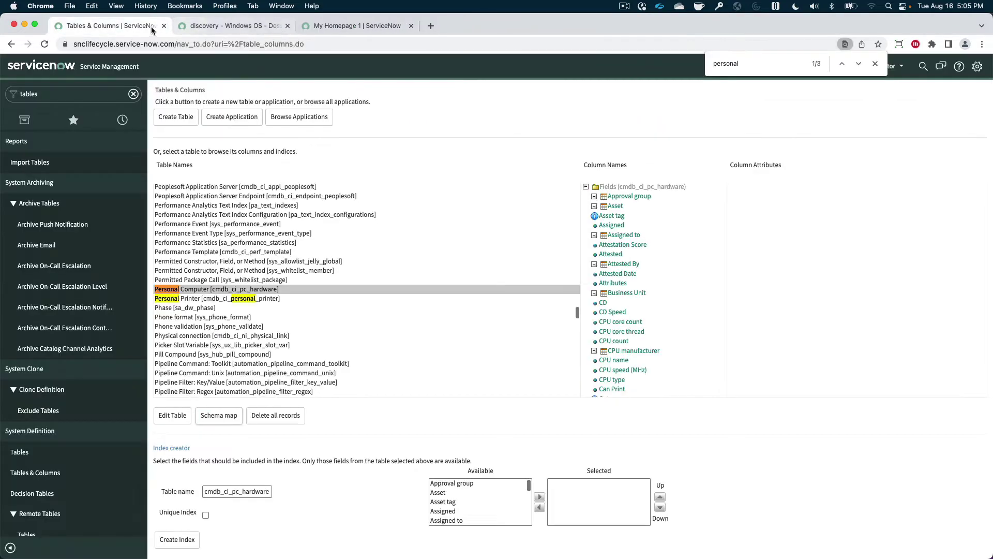
left_click(66, 94)
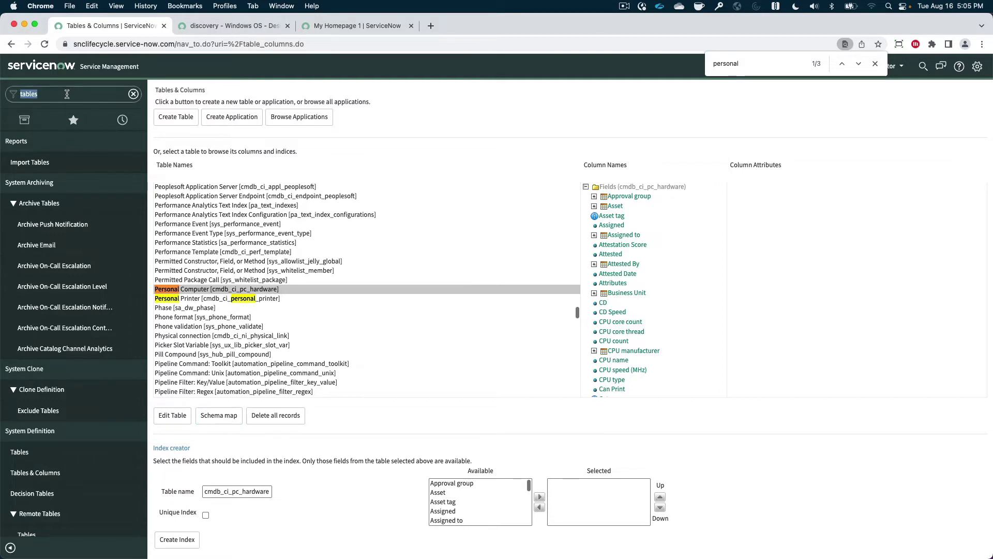
type("disco")
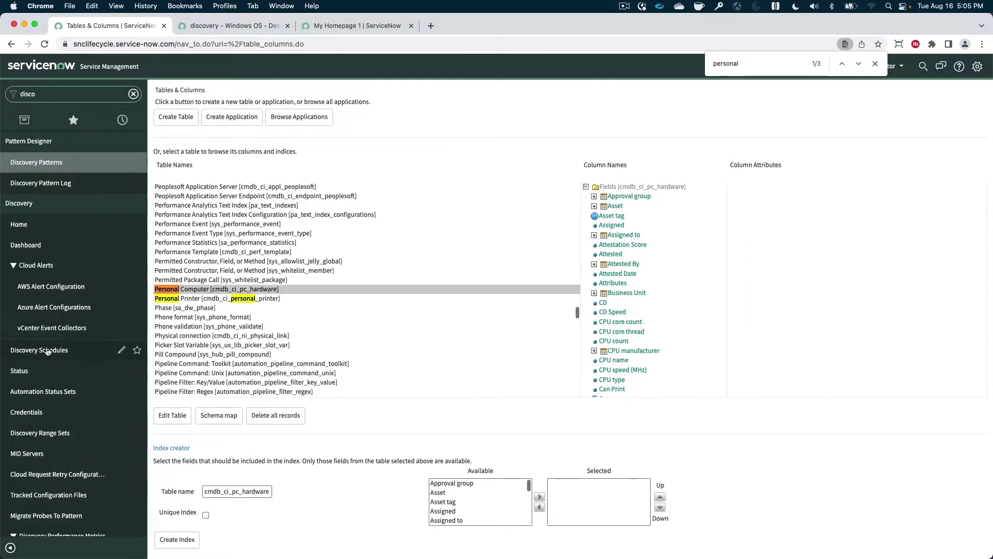
scroll(47, 352, "down", 10)
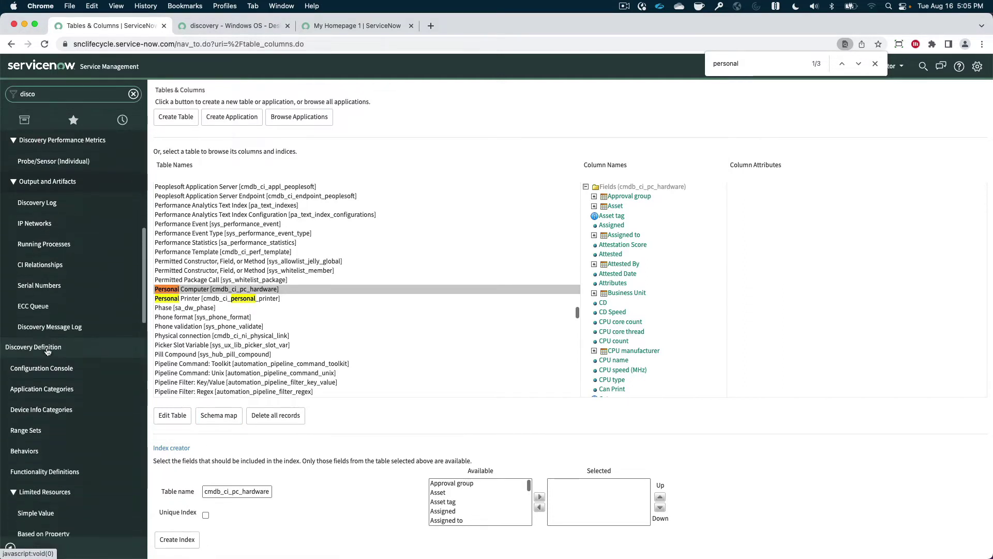
scroll(47, 352, "down", 10)
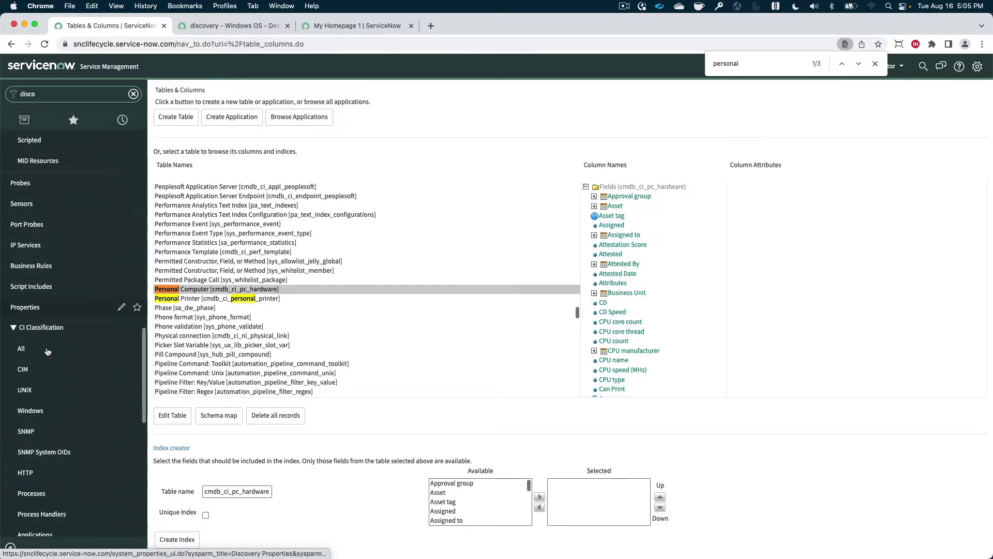
scroll(47, 352, "down", 1)
left_click(30, 245)
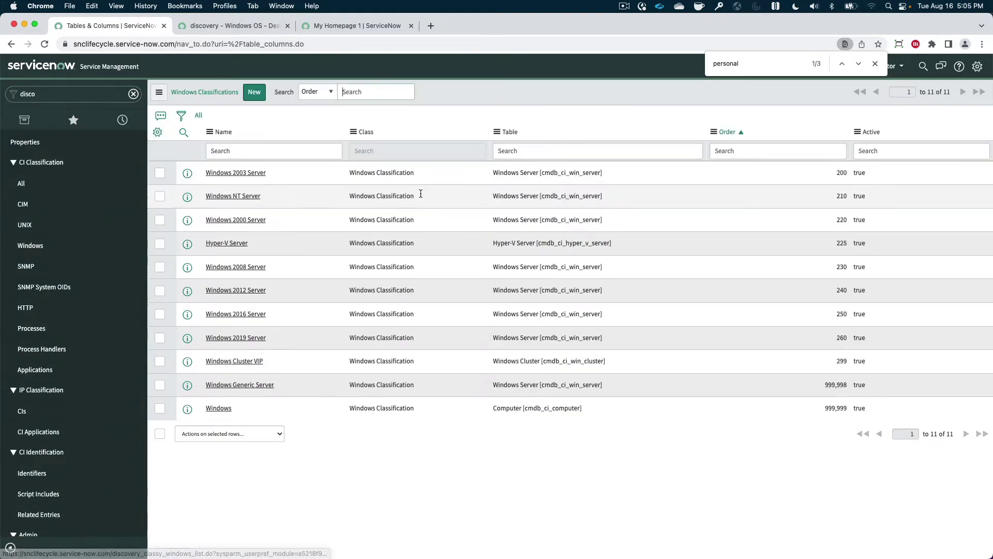
left_click(254, 92)
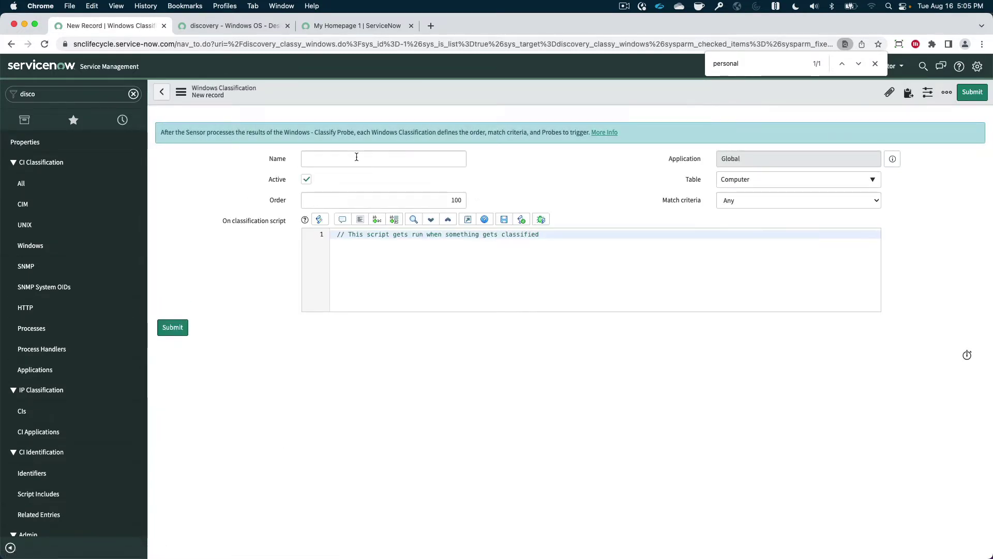
Name it Windows Personal Computer, target the Personal Computer table, and save.
left_click(356, 157)
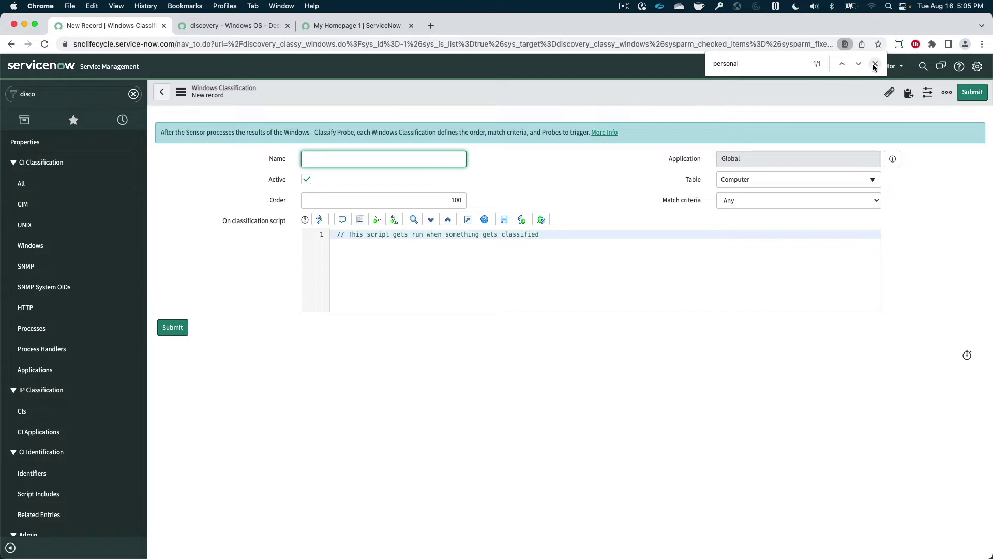
key("Escape")
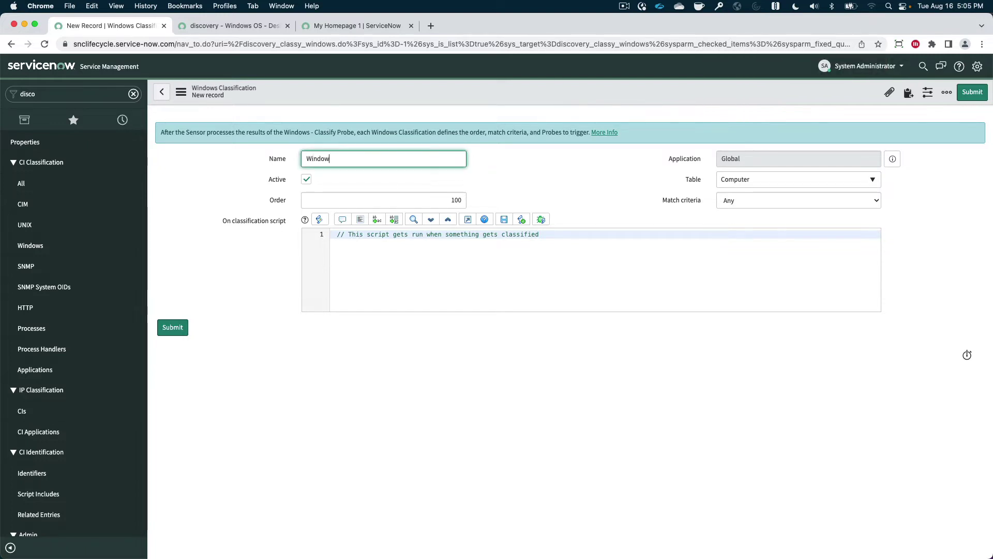
type("Windows Personal Computer")
left_click(745, 182)
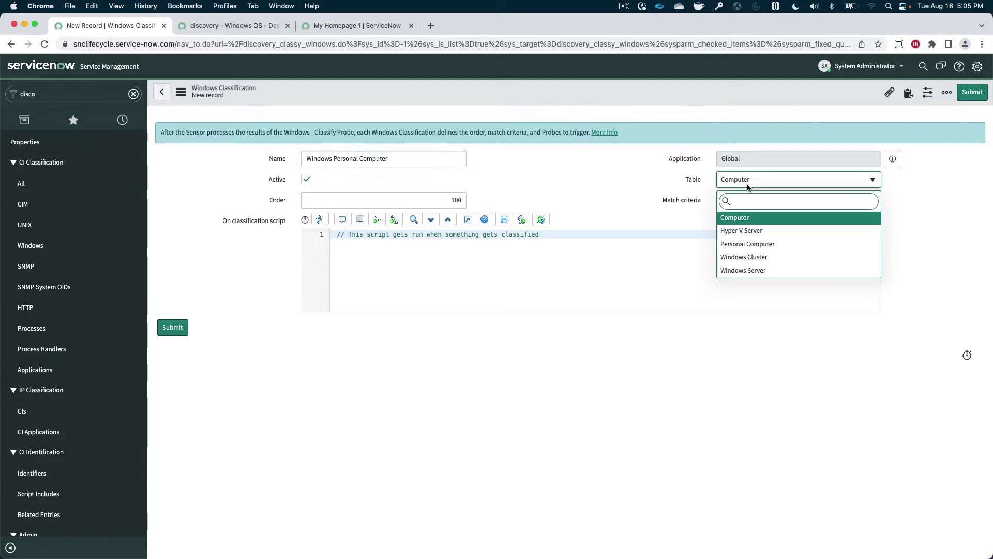
left_click(745, 244)
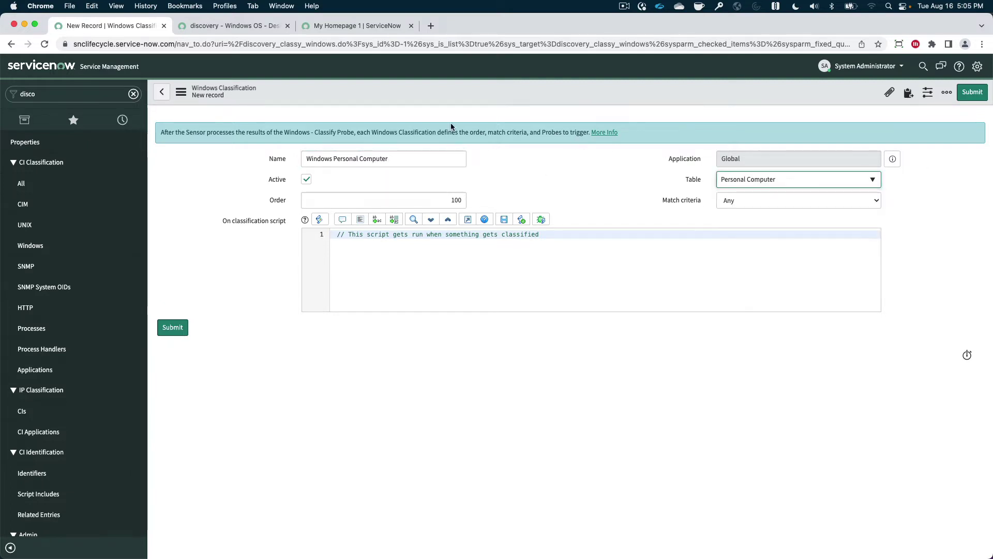
right_click(455, 88)
left_click(471, 97)
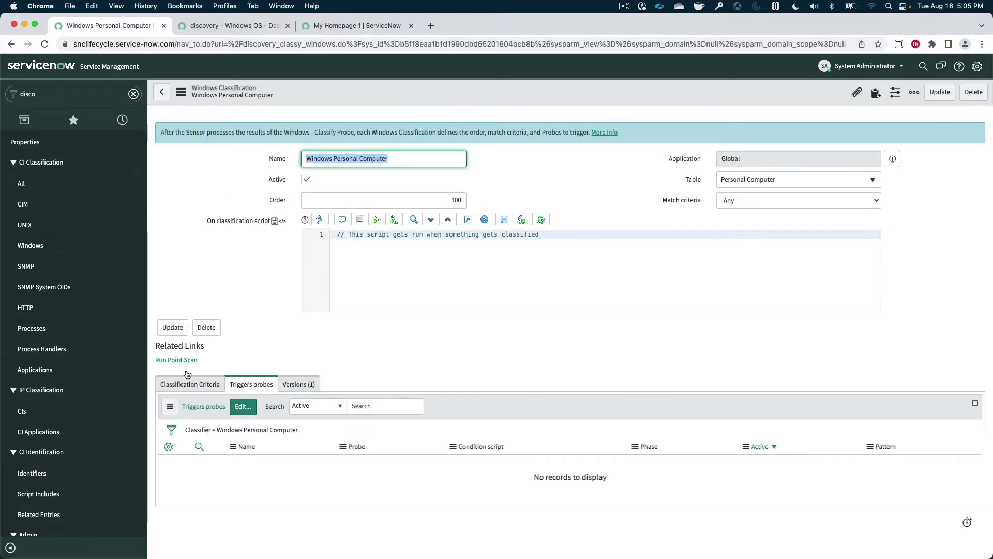
Add a classification criterion with Name 'name' and operator 'contains'.
left_click(188, 382)
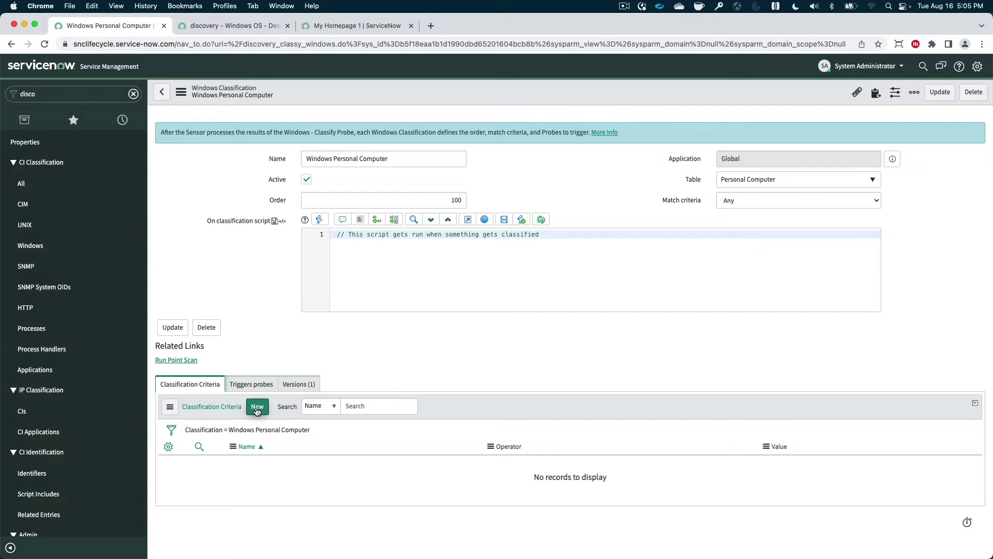
left_click(257, 406)
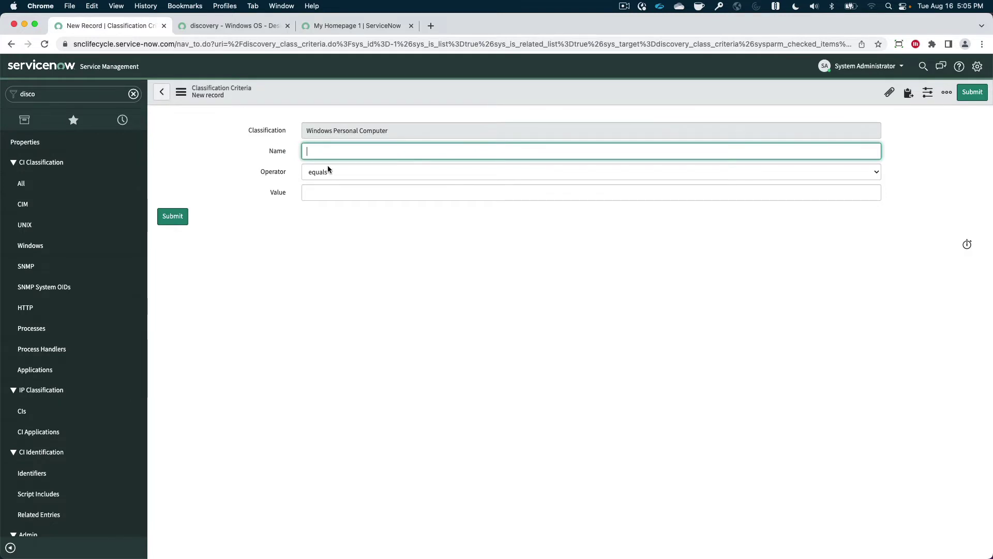
type("name")
left_click(318, 176)
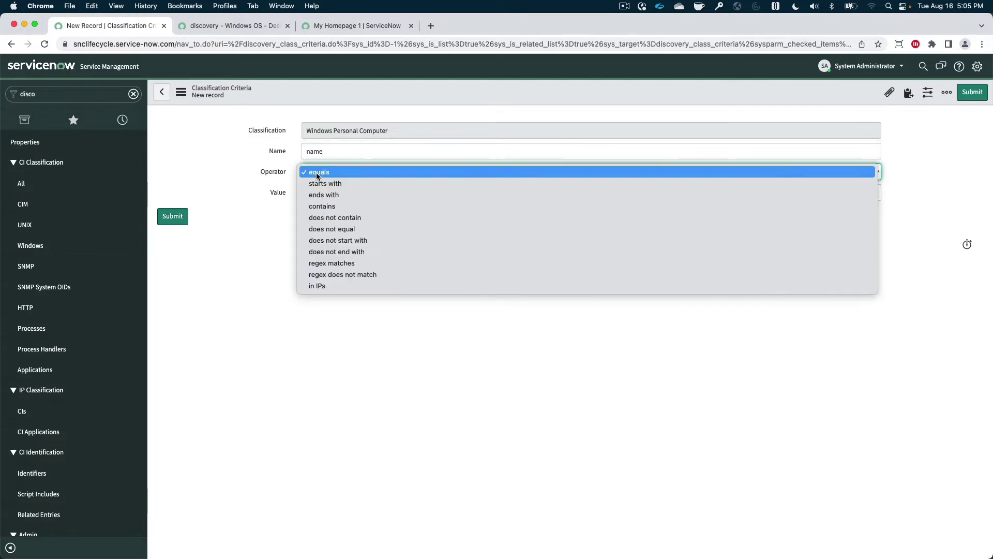
left_click(322, 206)
Look over the pattern and homepage tabs, then return to the unsaved criterion form.
left_click(244, 23)
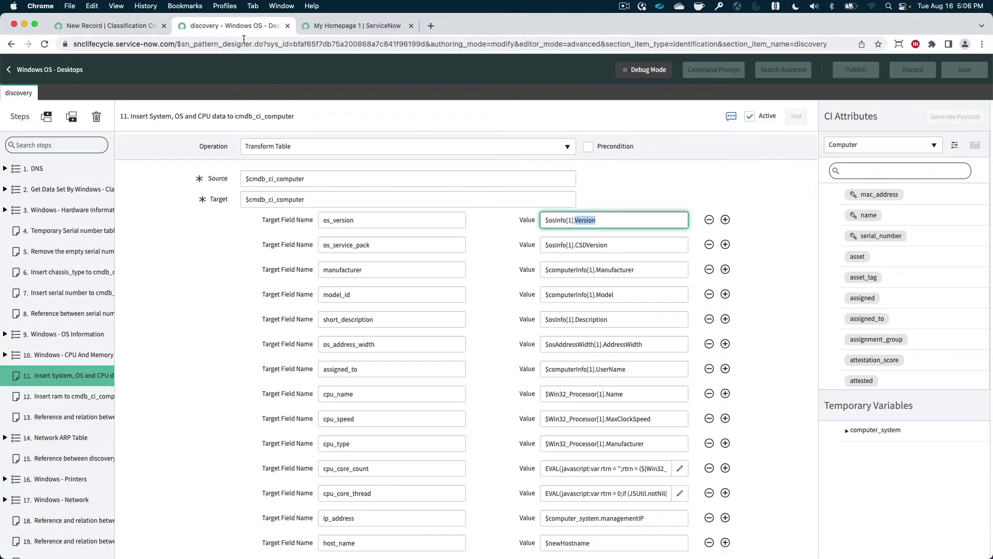
left_click(354, 25)
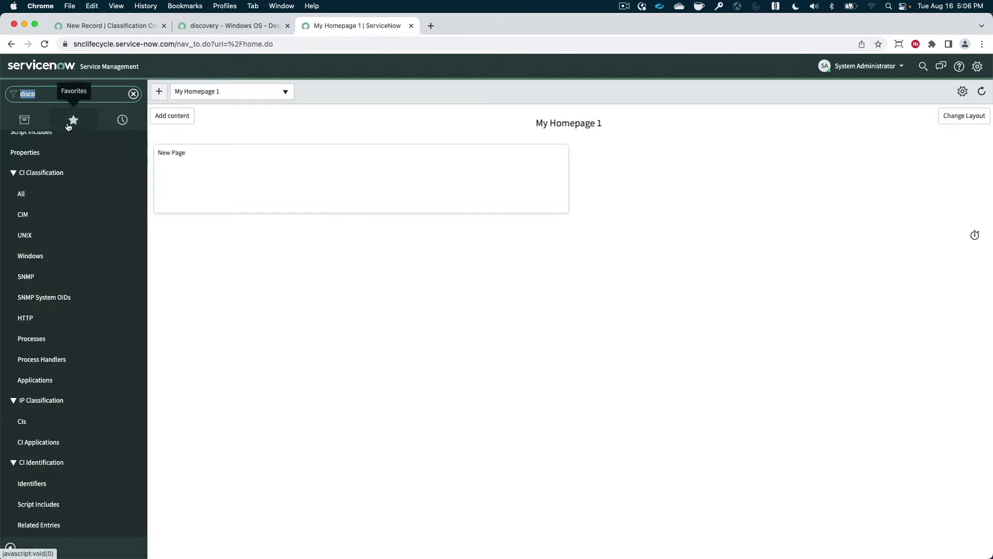
scroll(54, 266, "down", 2)
scroll(54, 264, "up", 3)
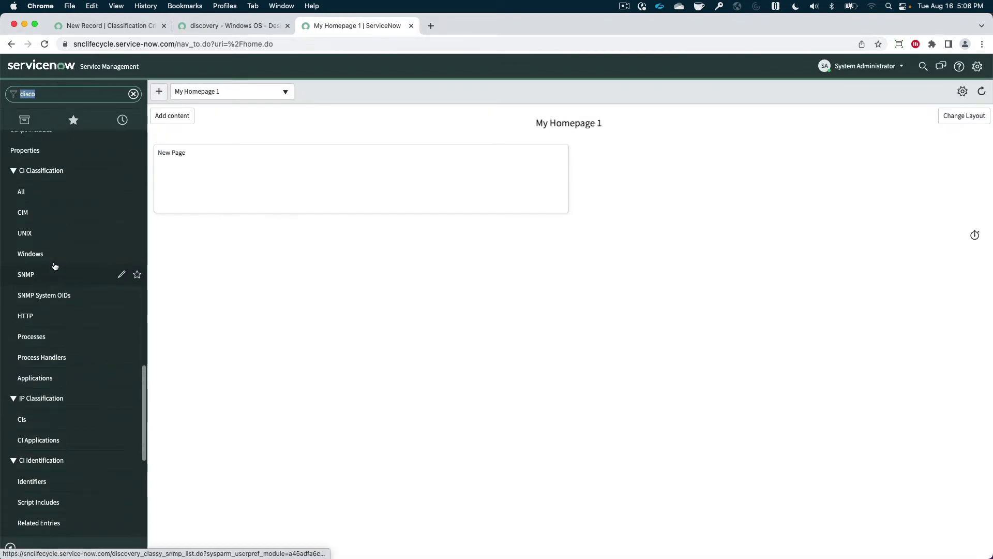
scroll(54, 209, "up", 8)
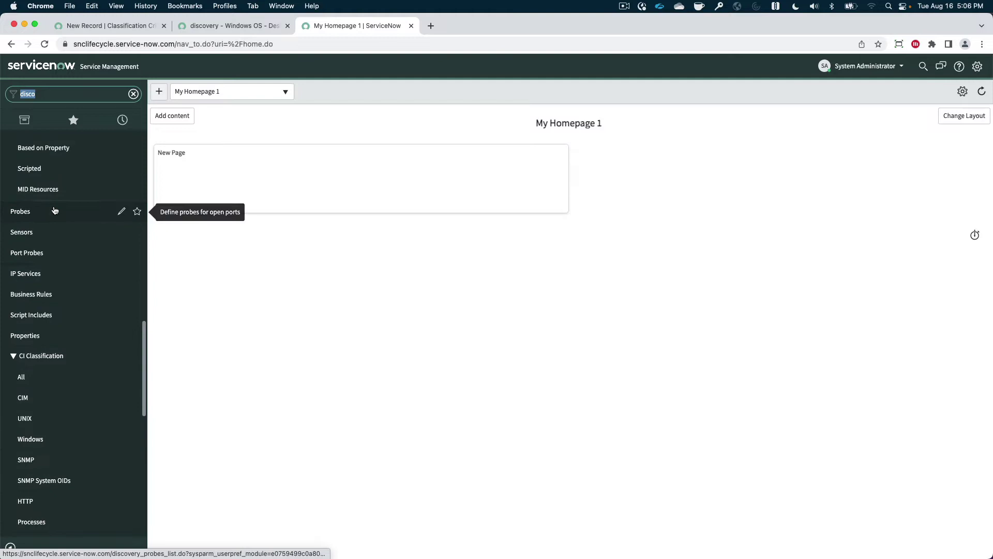
left_click(54, 28)
Open Discovery > Status, leaving the criterion form unsaved.
left_click(52, 94)
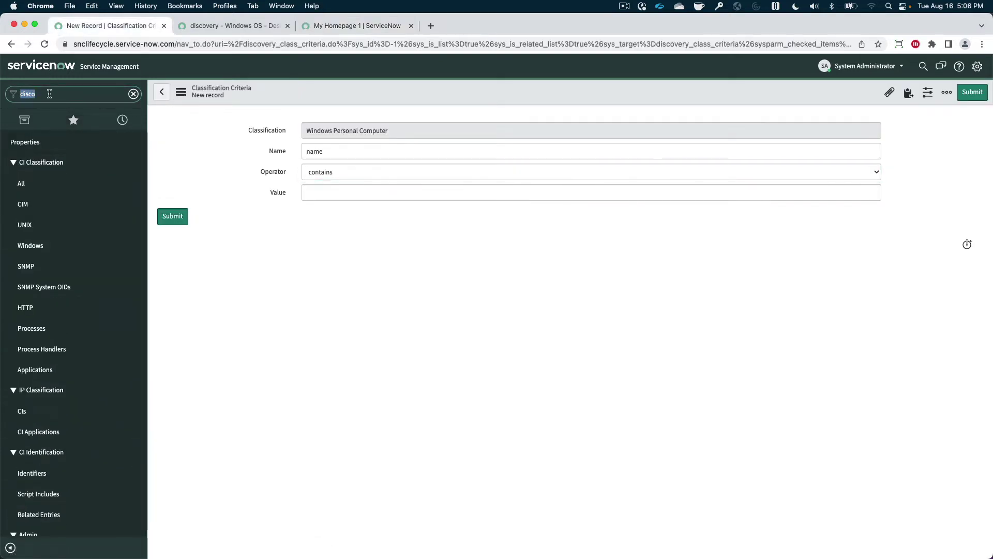
scroll(46, 233, "down", 15)
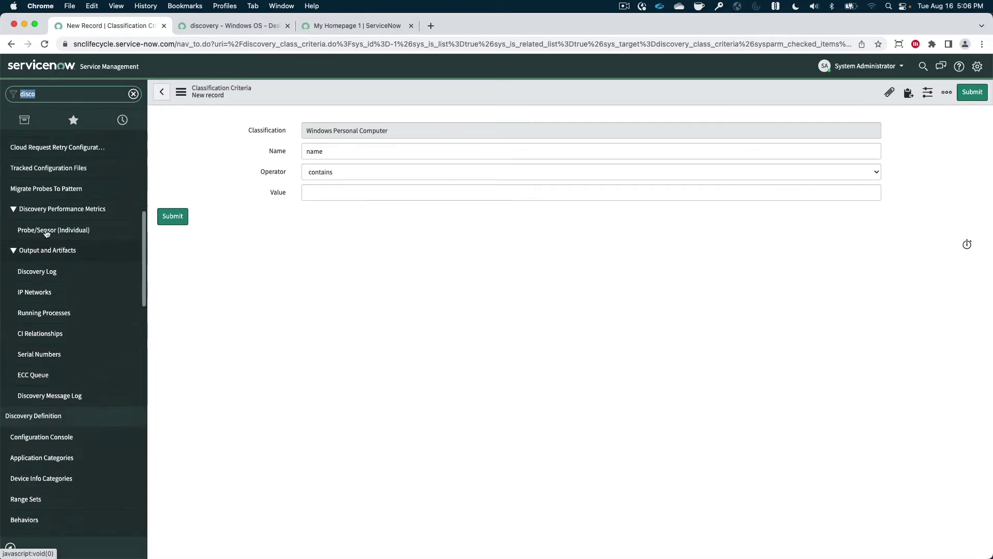
left_click(31, 371)
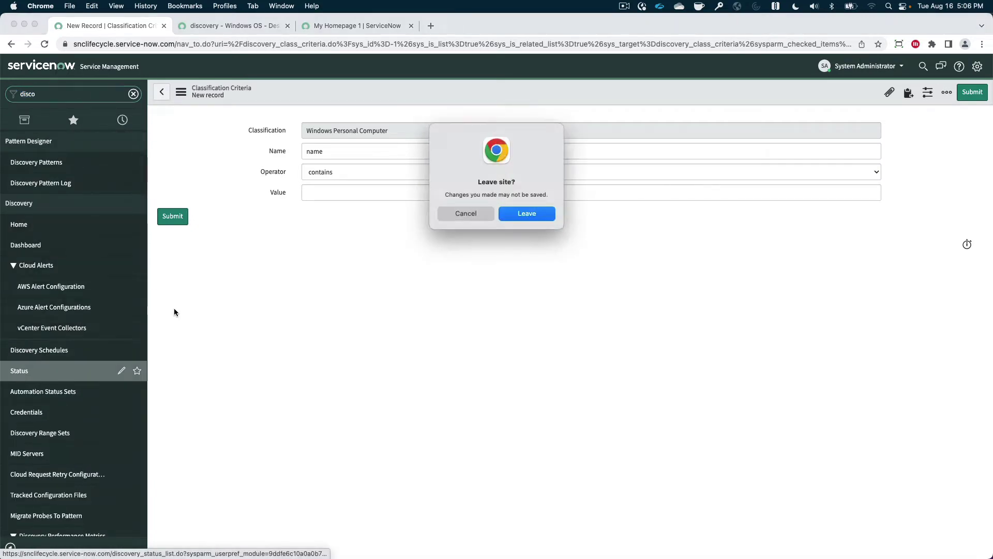
left_click(522, 215)
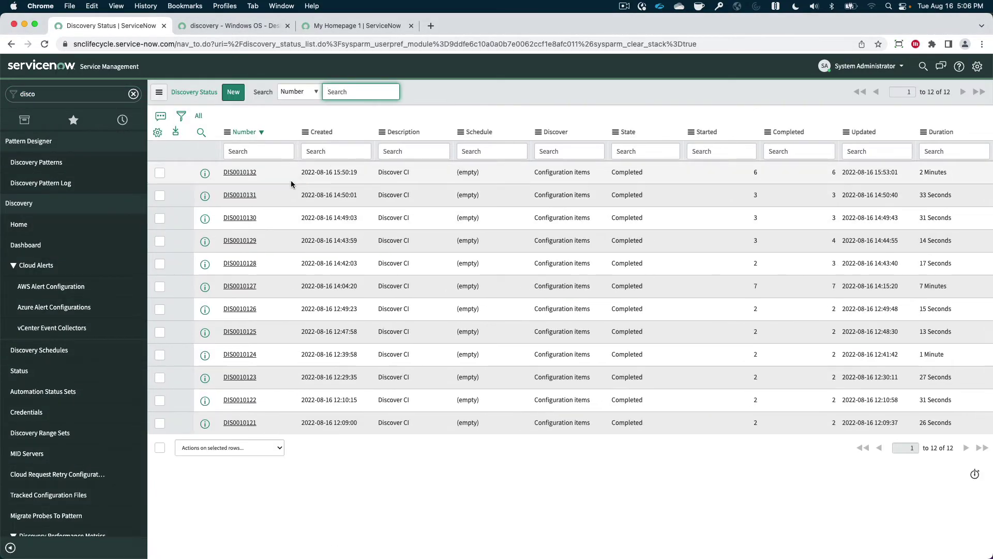
Open run DIS0010132's WMI: Classify input record and highlight 'Windows' in the payload caption.
left_click(238, 176)
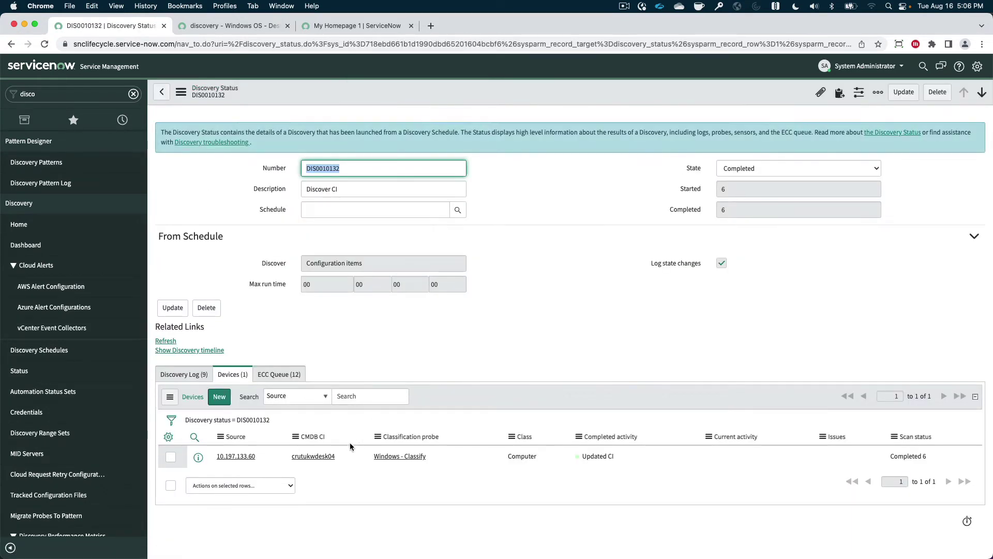
double_click(268, 378)
scroll(397, 364, "down", 5)
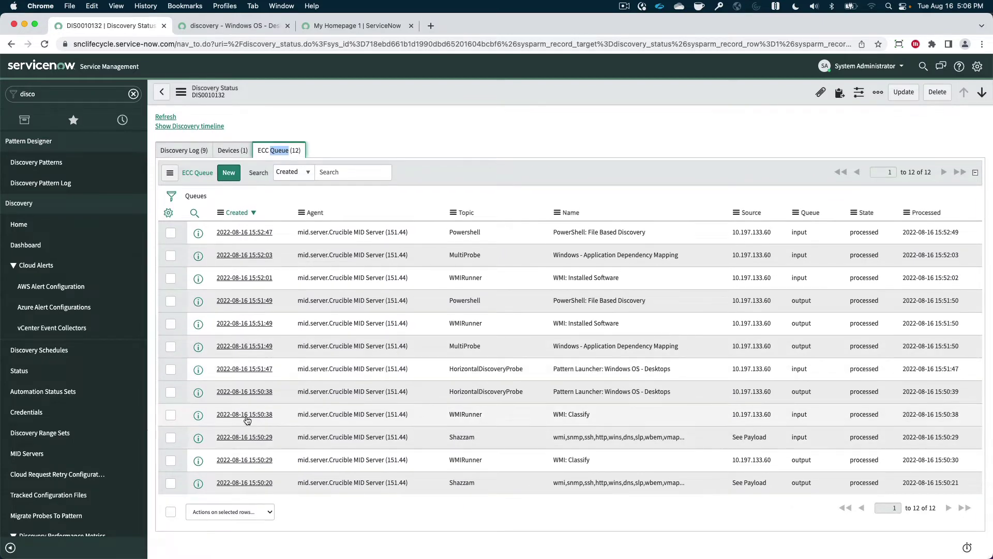
left_click(244, 414)
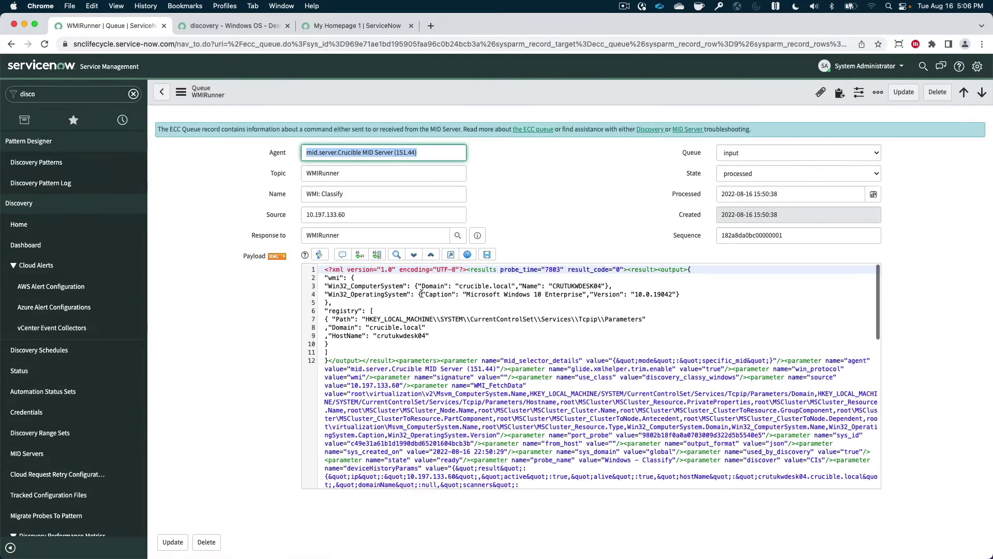
left_click_drag(467, 295, 582, 295)
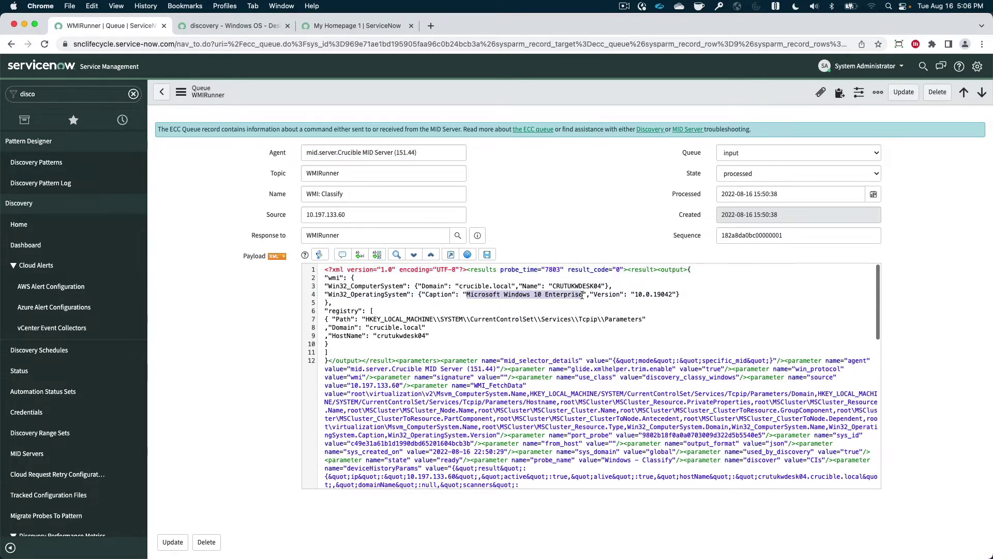
left_click(511, 295)
double_click(505, 295)
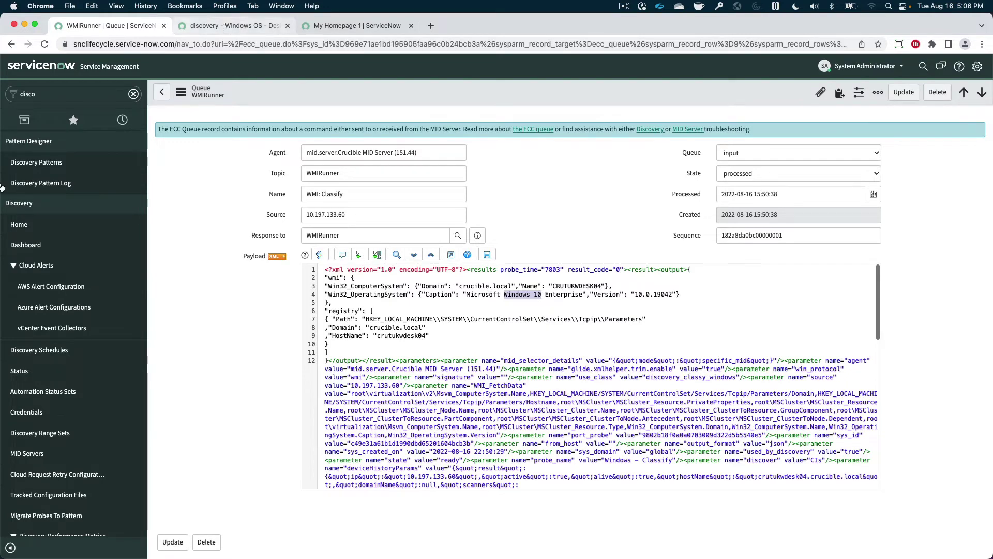
Scroll the navigator down toward CI Classification.
scroll(57, 258, "down", 1)
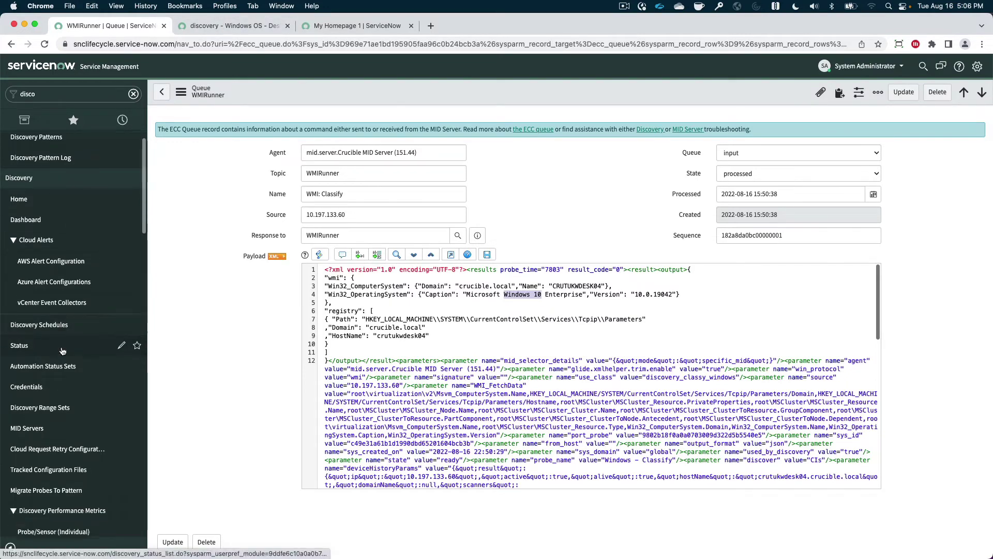
left_click(48, 95)
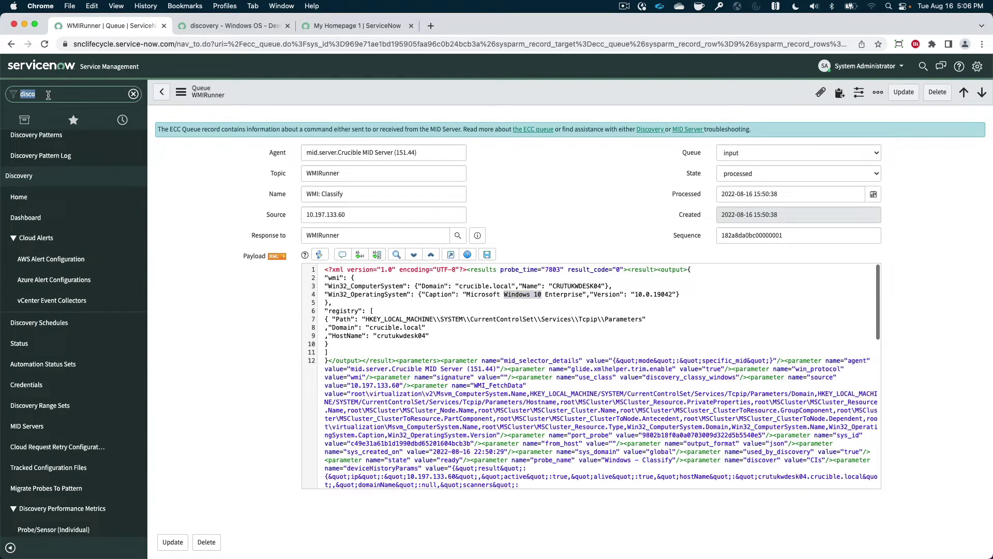
scroll(31, 238, "down", 10)
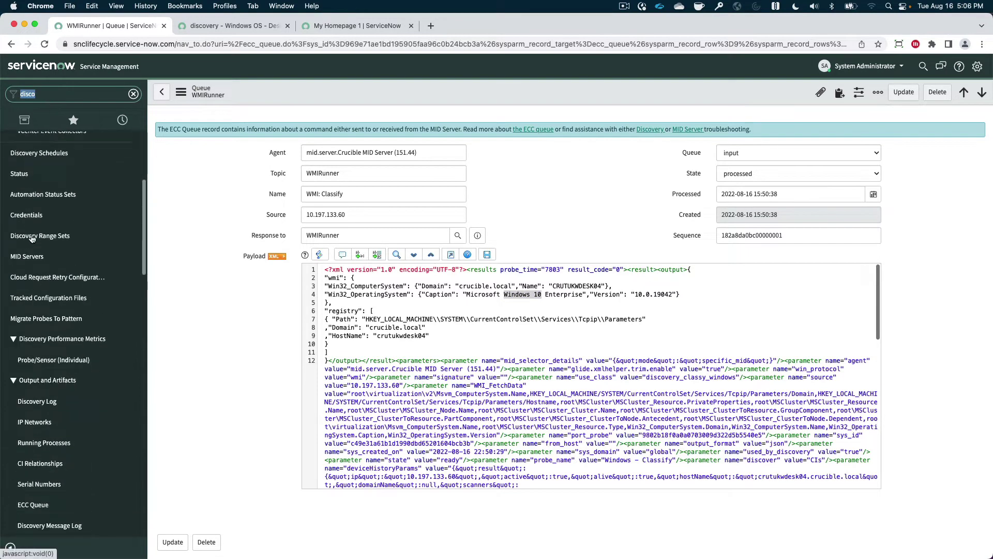
scroll(31, 238, "down", 6)
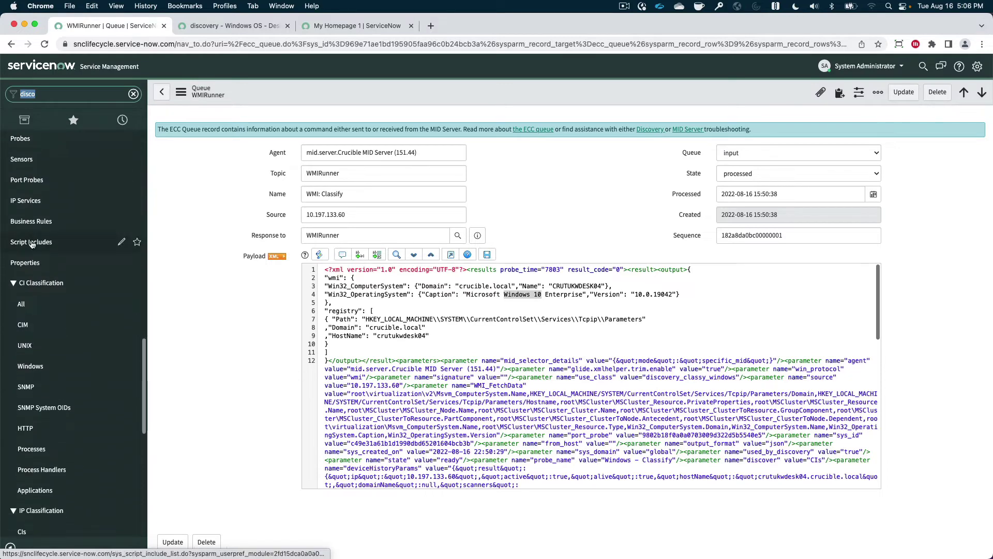
Add a classification criterion to Windows Personal Computer: name contains 'Windows 10'.
left_click(30, 365)
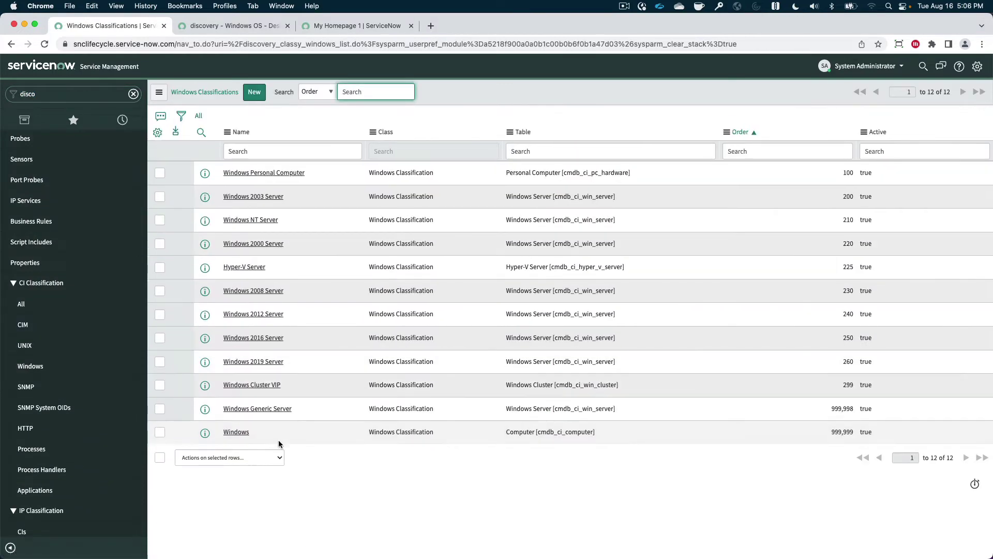
left_click(280, 173)
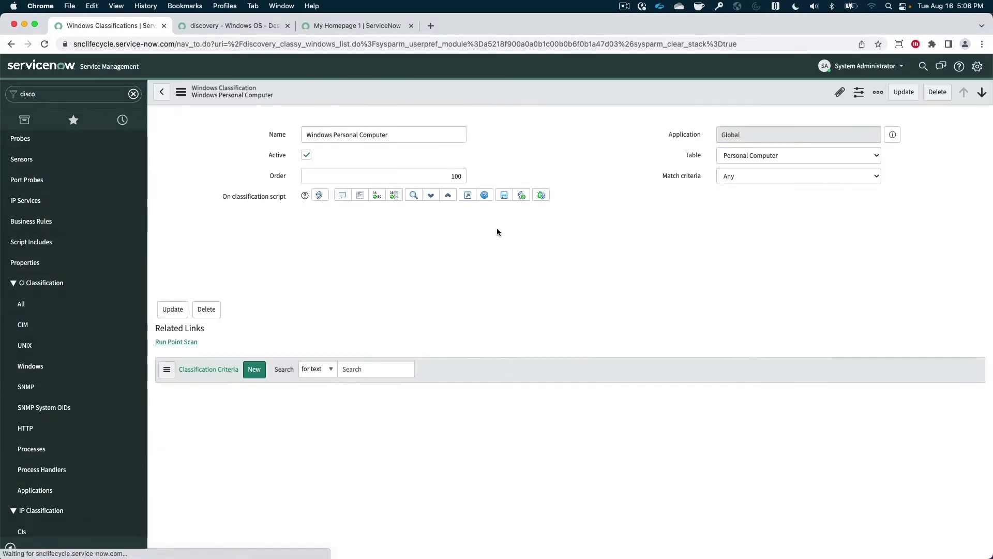
left_click(255, 407)
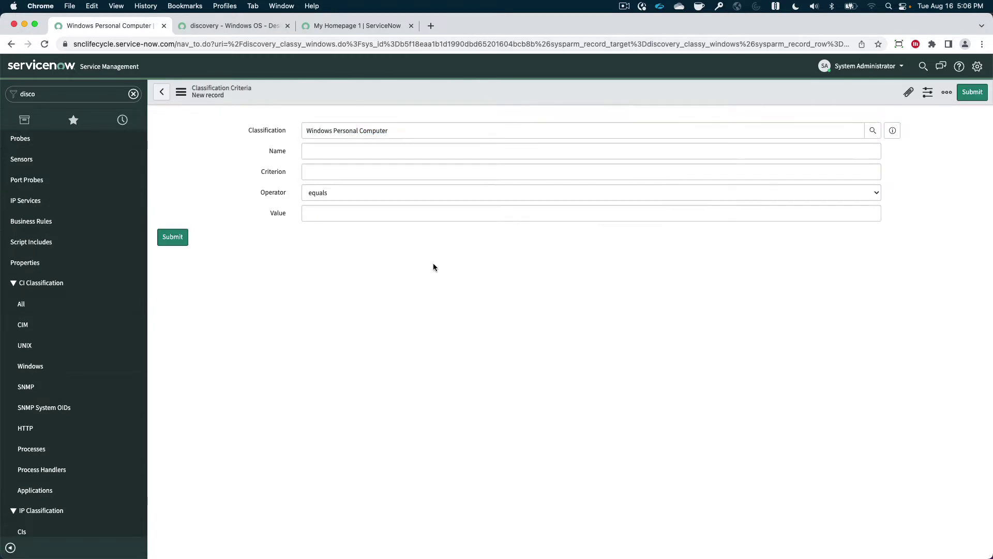
type("name")
key("Tab")
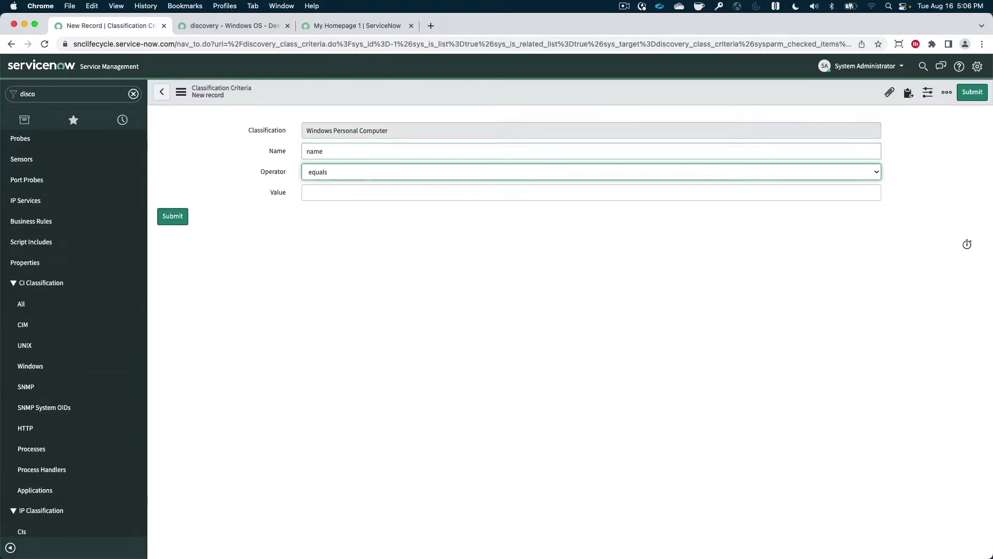
key("c")
key("Tab")
type("Windows 10")
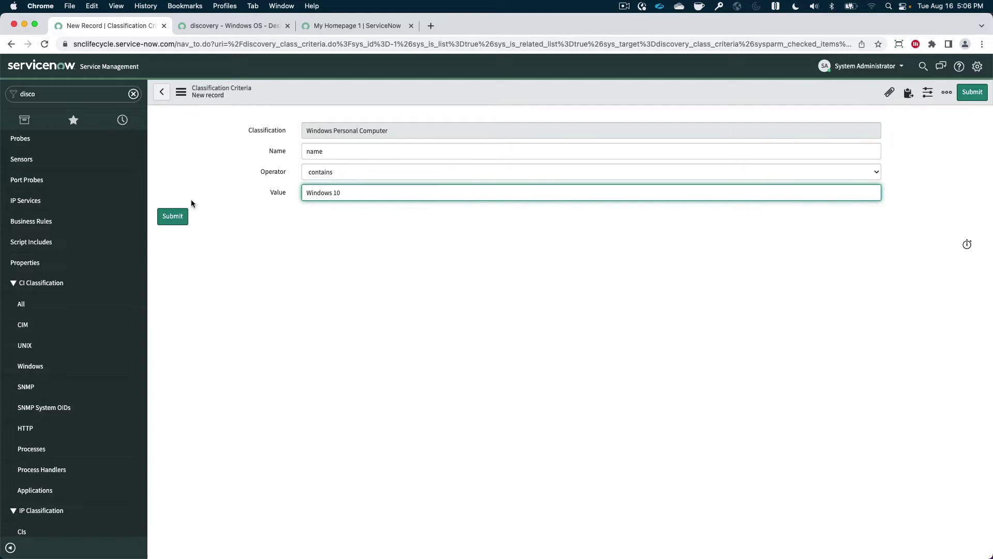
left_click(173, 216)
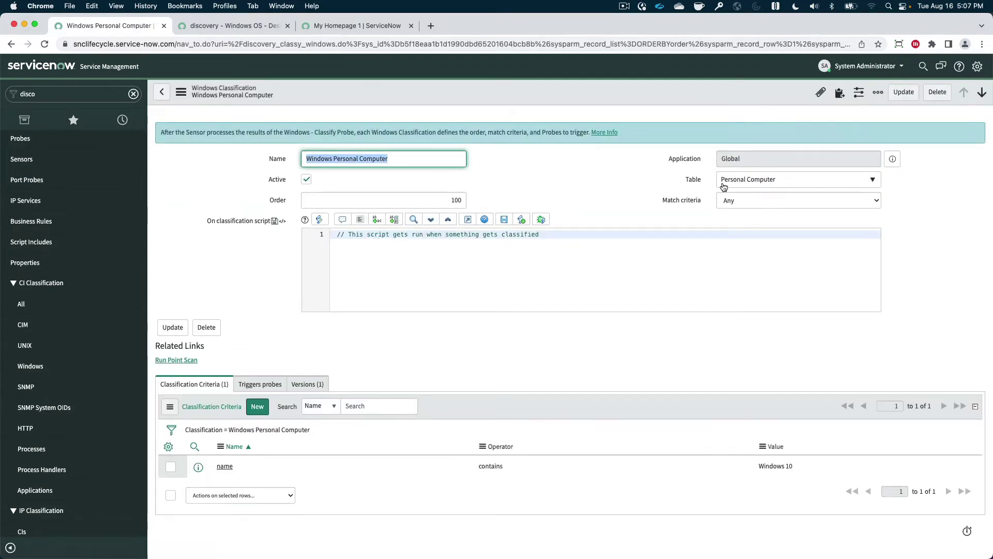
Set the Windows Personal Computer classification's order to 399 in the Windows Classifications list.
left_click(440, 194)
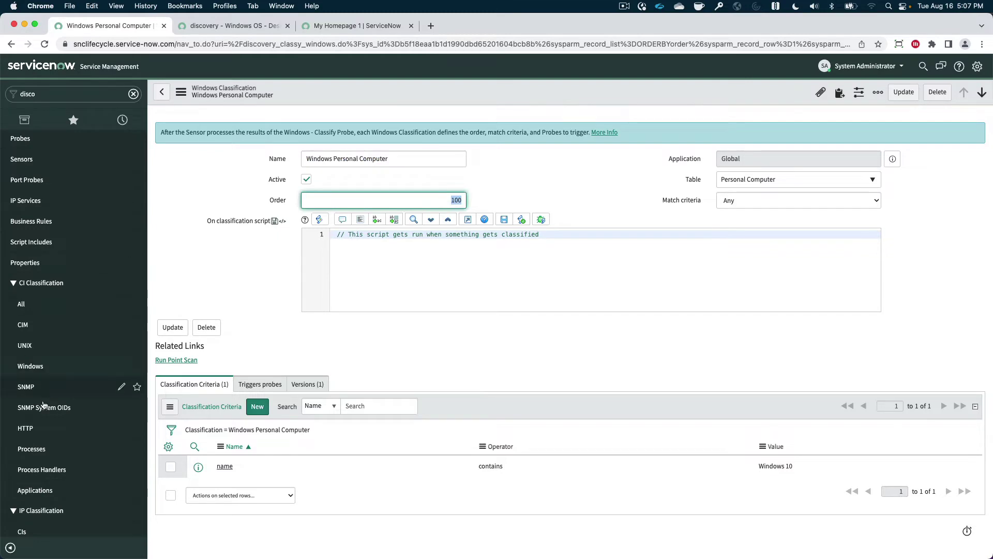
left_click(35, 361)
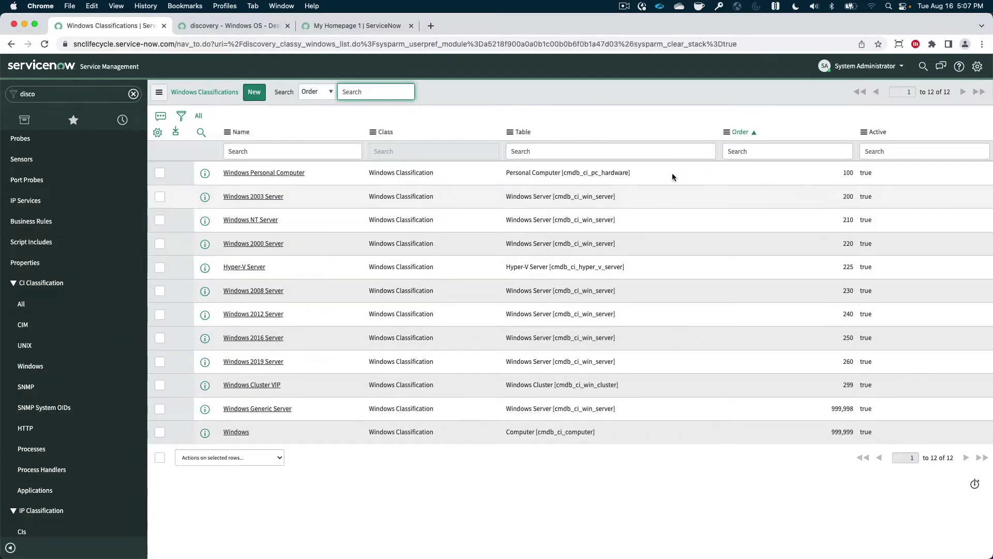
double_click(839, 174)
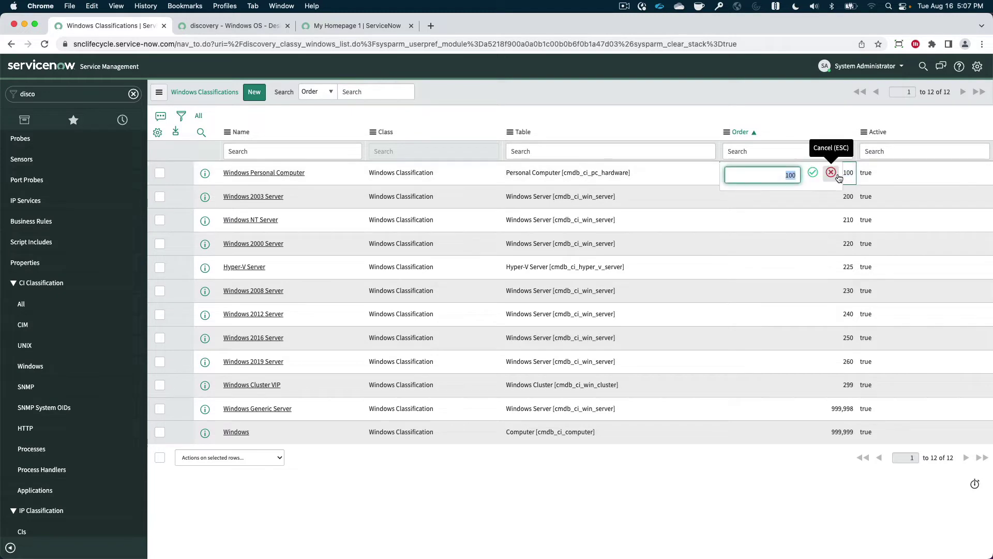
type("399")
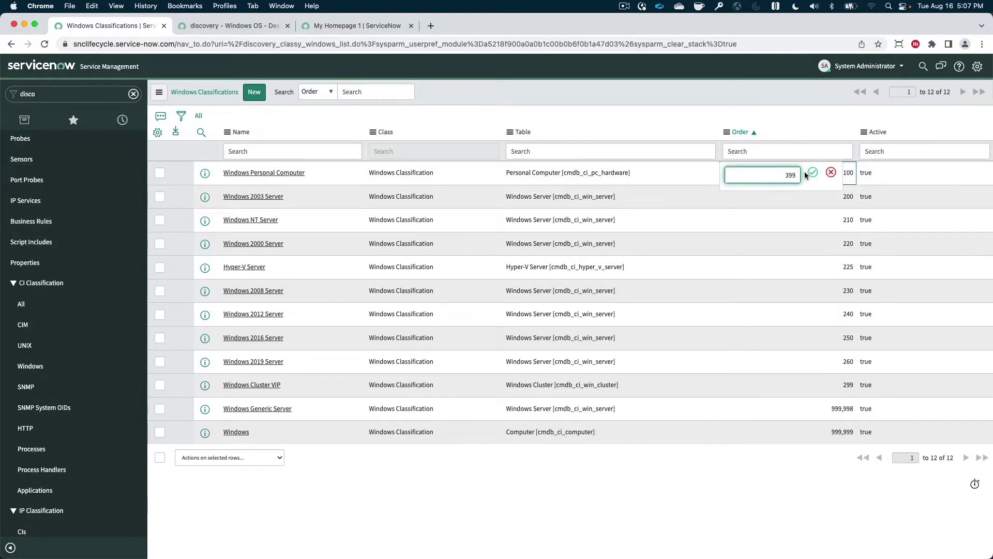
left_click(811, 173)
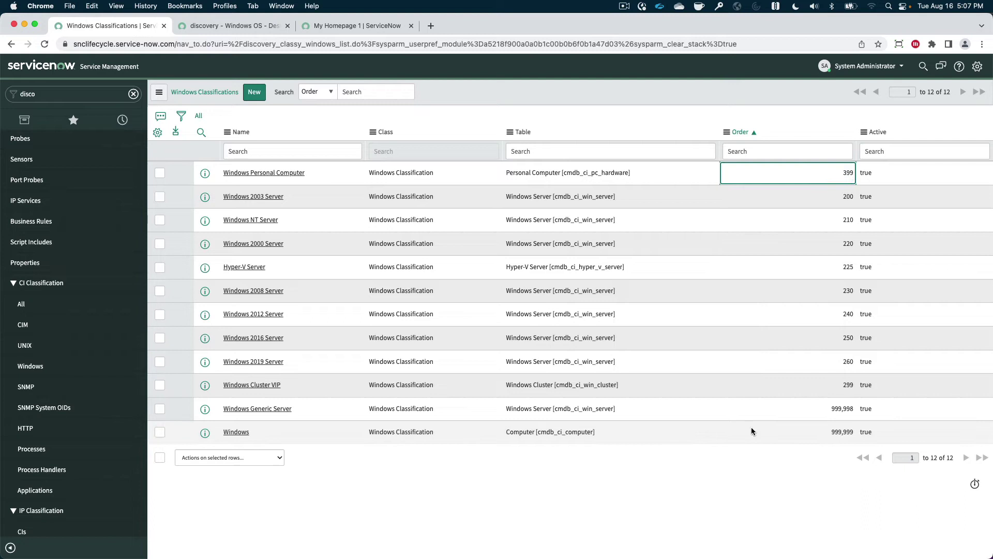
Set the generic Windows classification's Active to false, sort by order, and return to the pattern.
double_click(866, 432)
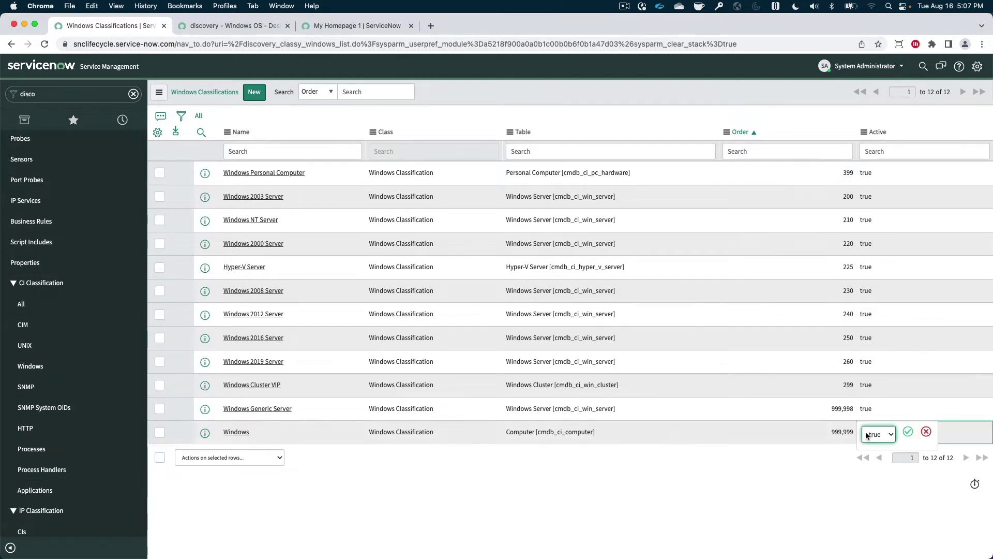
left_click(875, 433)
left_click(876, 445)
left_click(908, 431)
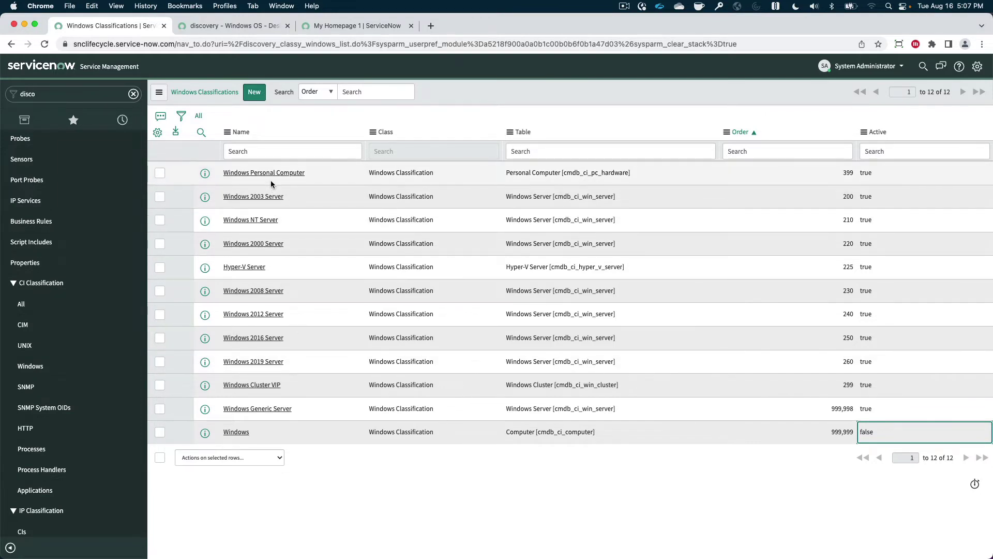
left_click(739, 133)
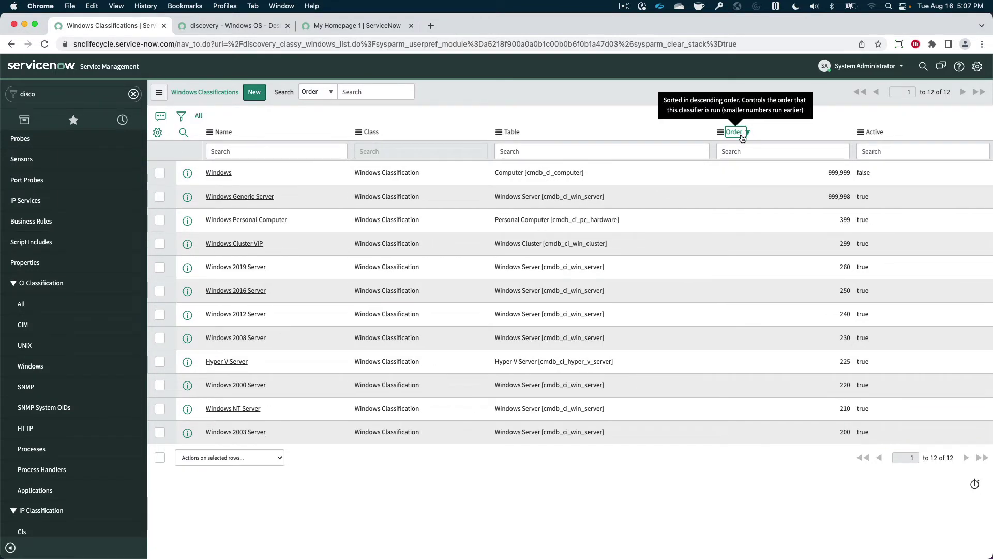
left_click(741, 134)
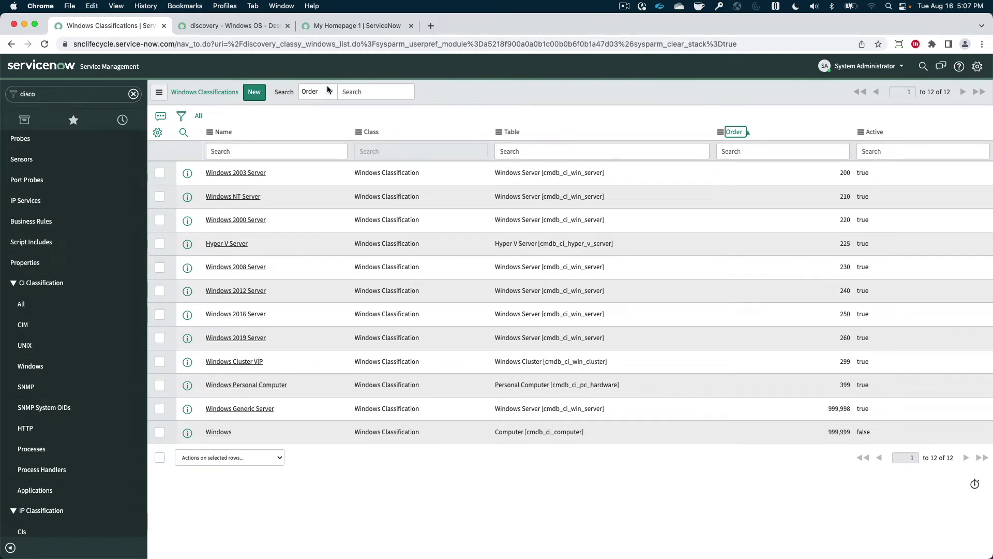
left_click(232, 26)
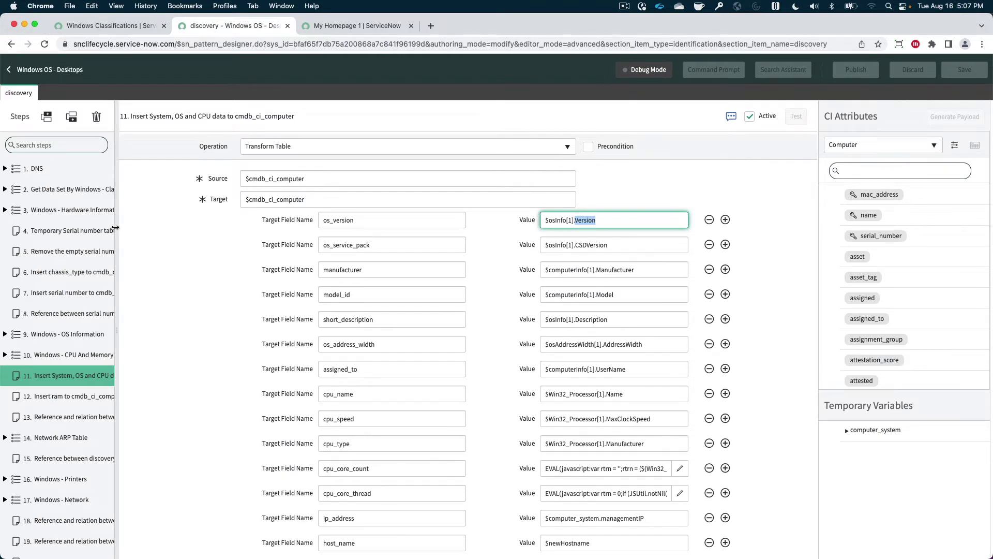
Close the Windows OS - Desktops pattern and open Discovery Patterns via the 'discovery pa' filter.
mouse_move(53, 176)
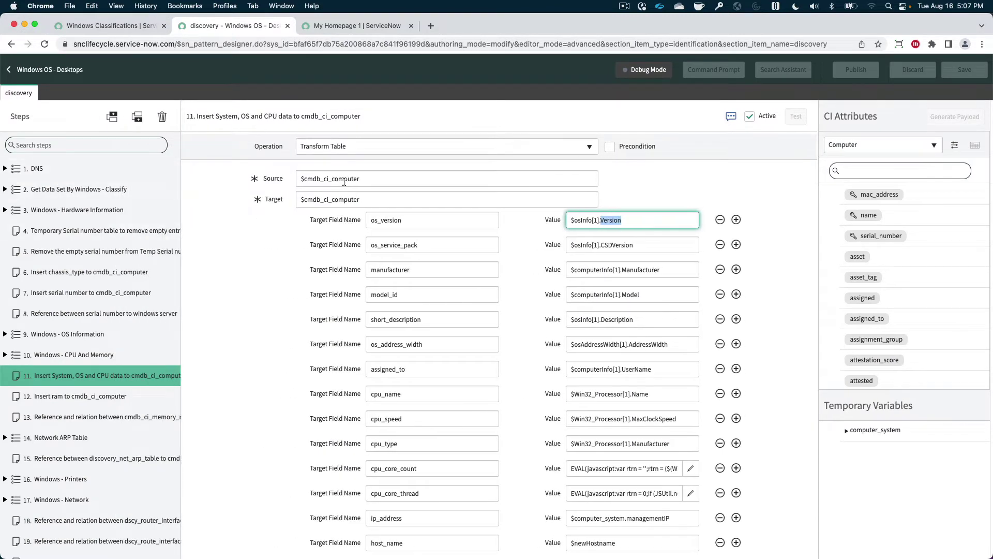
double_click(343, 180)
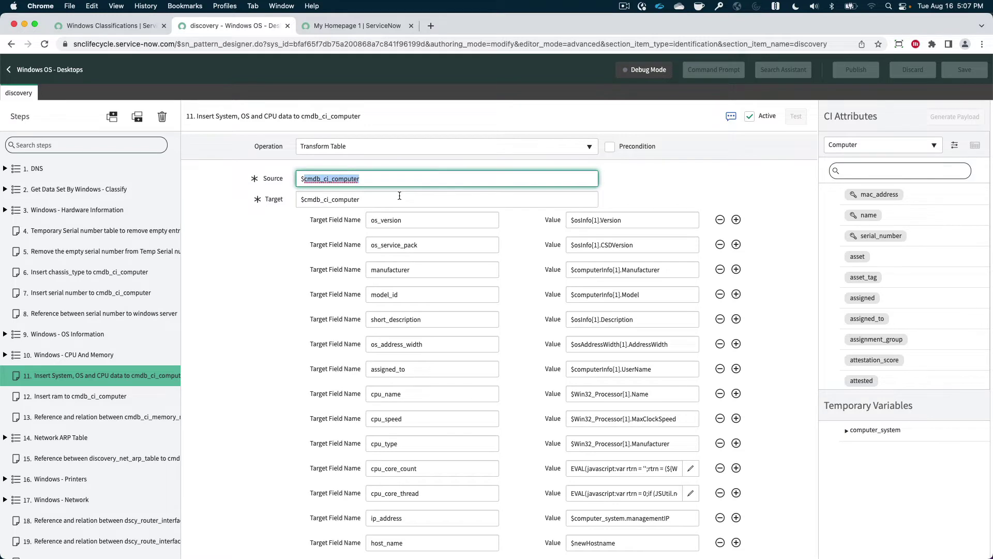
left_click(287, 26)
left_click(47, 95)
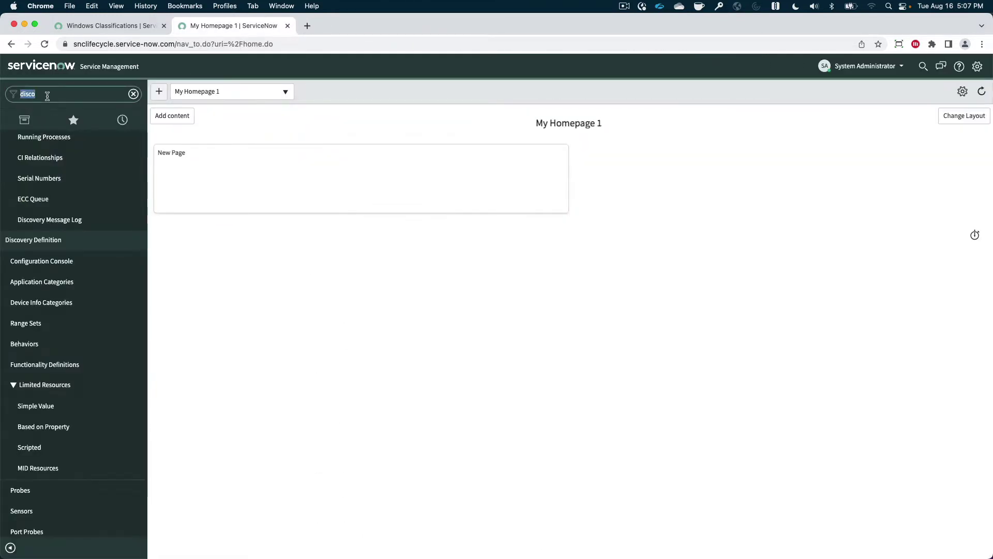
type("discovery pa")
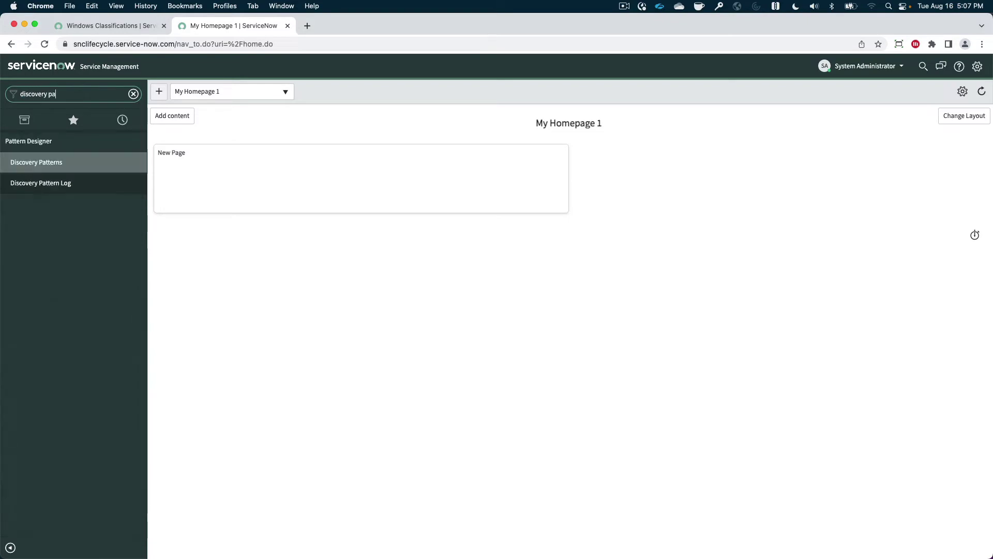
key("Return")
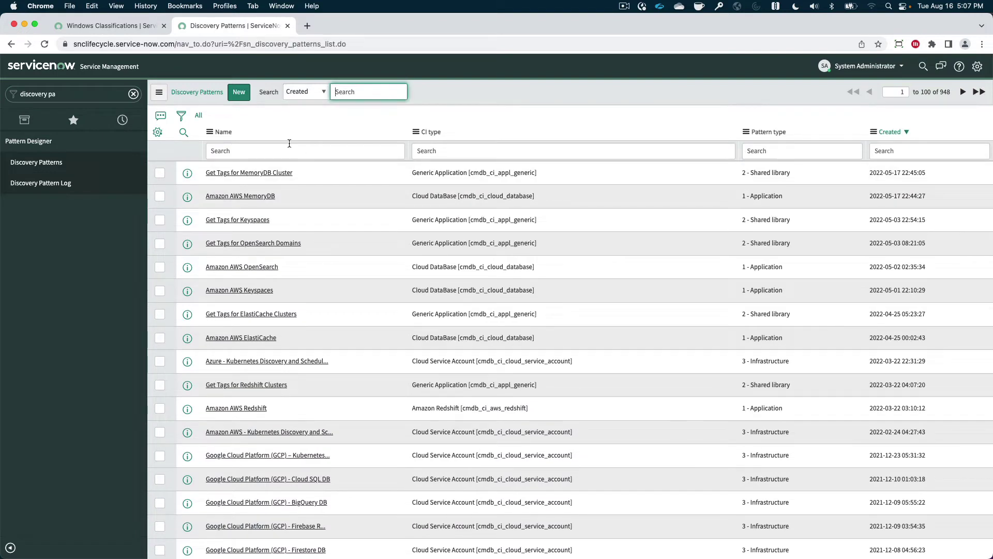
Start a new Infrastructure discovery pattern with CI type Personal Computer.
left_click(238, 93)
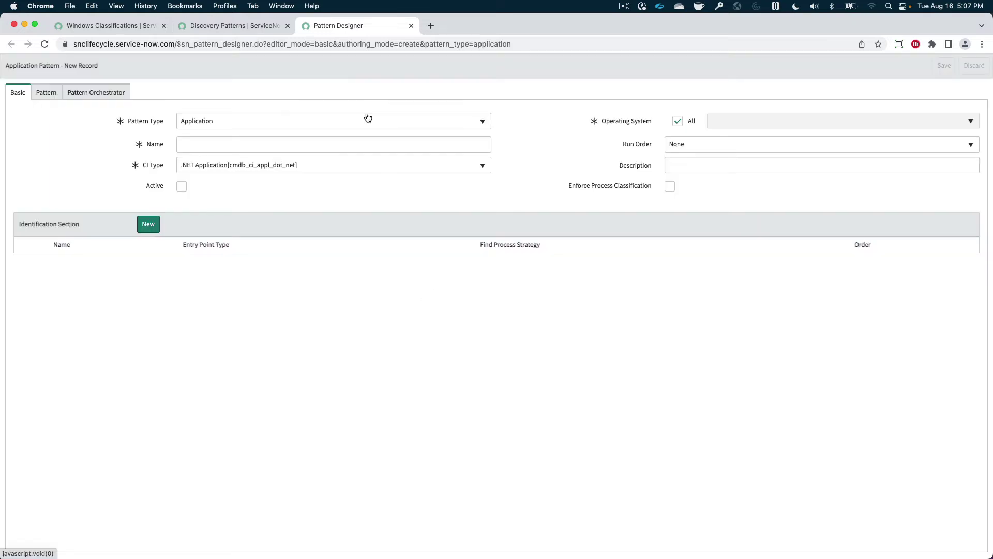
left_click(251, 120)
left_click(230, 154)
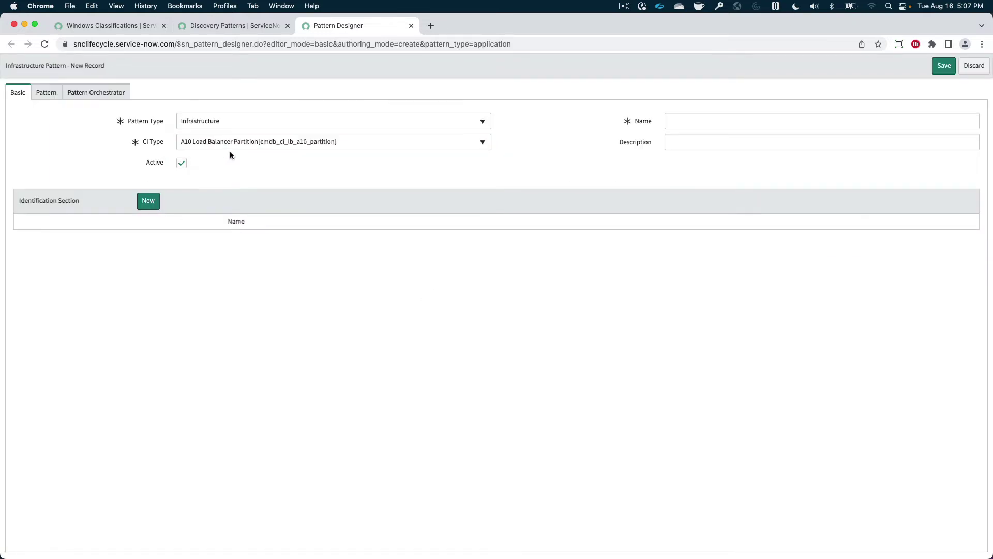
left_click(250, 146)
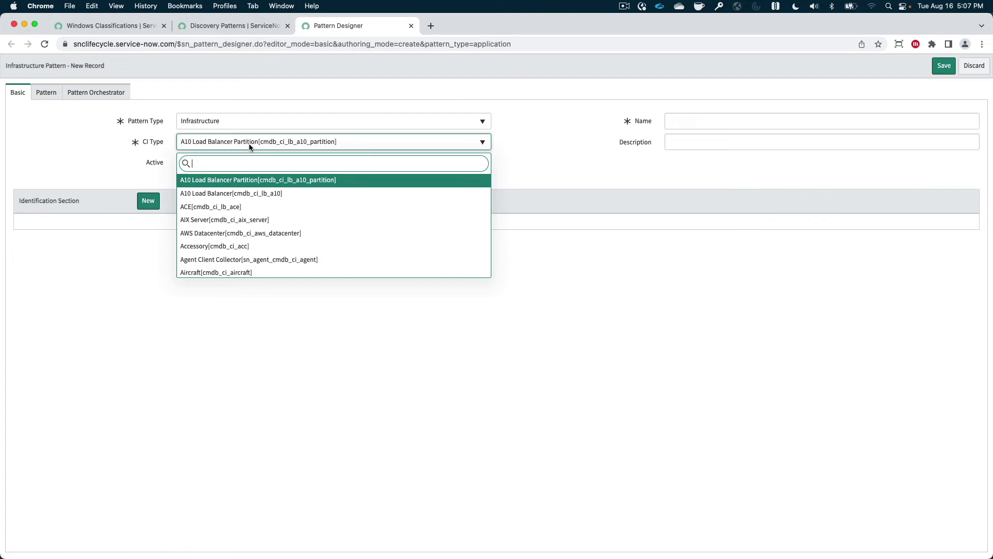
type("perso")
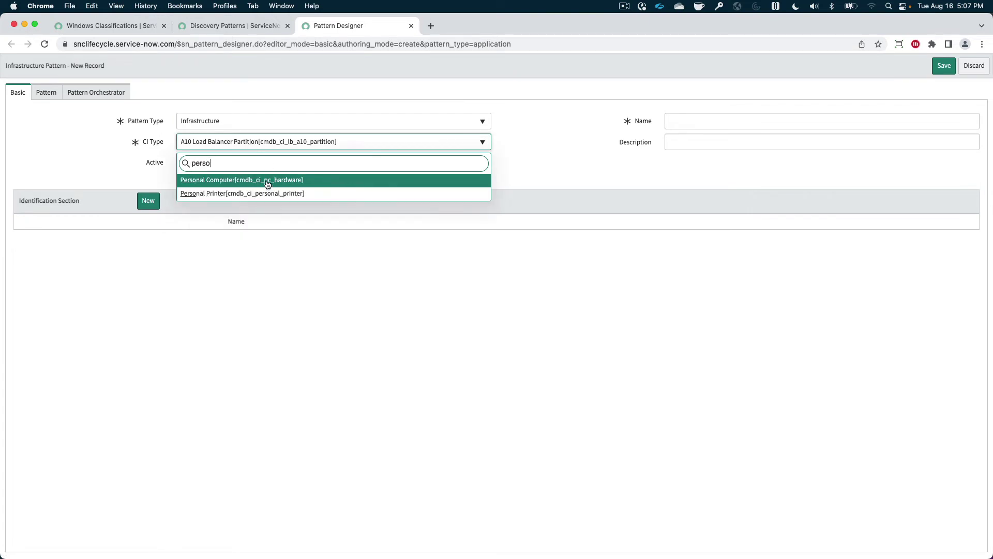
left_click(262, 180)
Name the pattern 'Windows Personal Computer'.
left_click(738, 121)
type("Win")
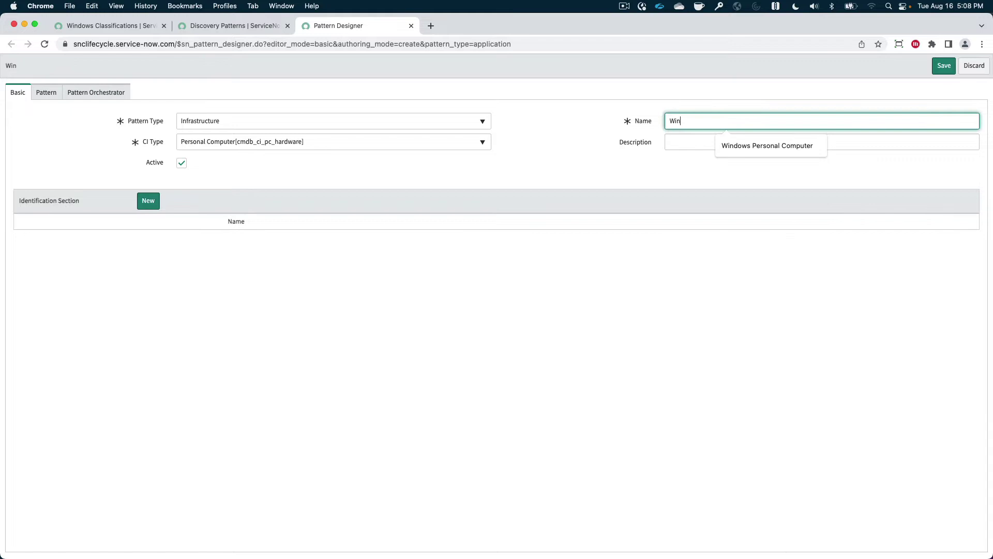
type("dows Personal Comp")
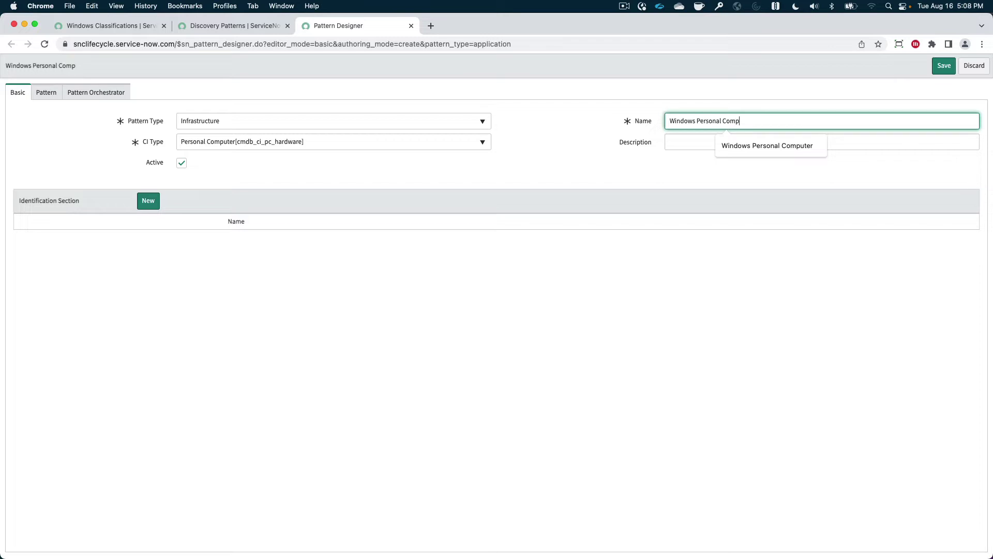
type("uter")
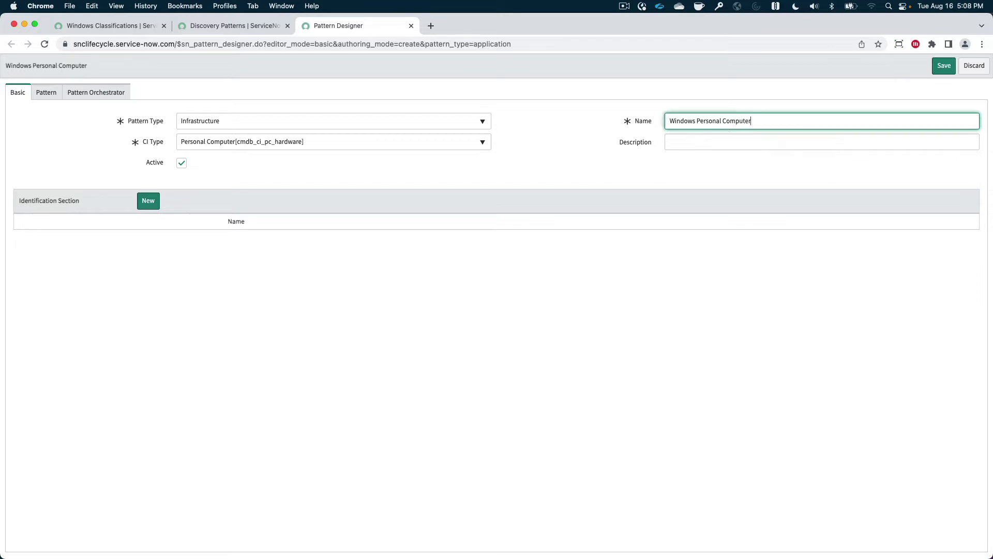
left_click(708, 138)
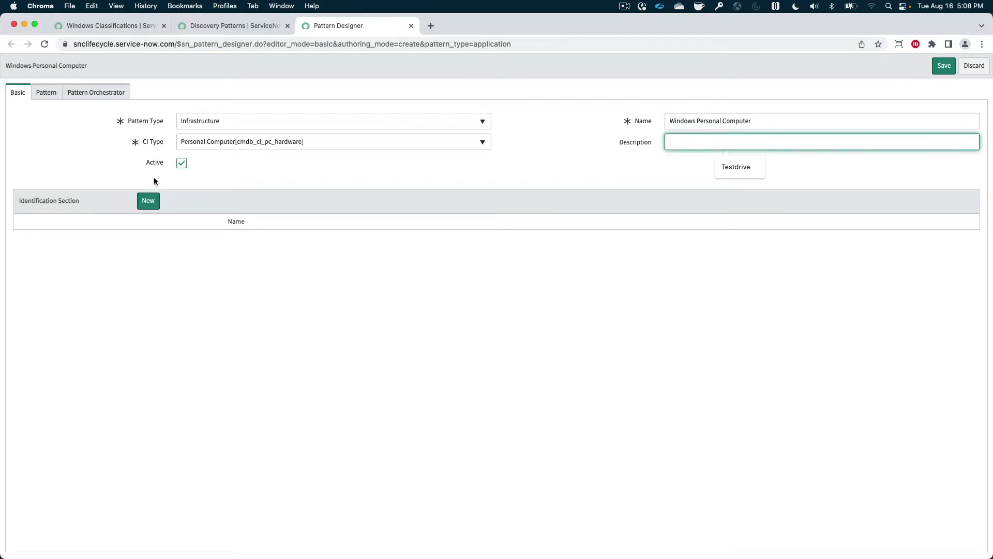
Add a 'discovery' identification section and save the pattern.
left_click(148, 201)
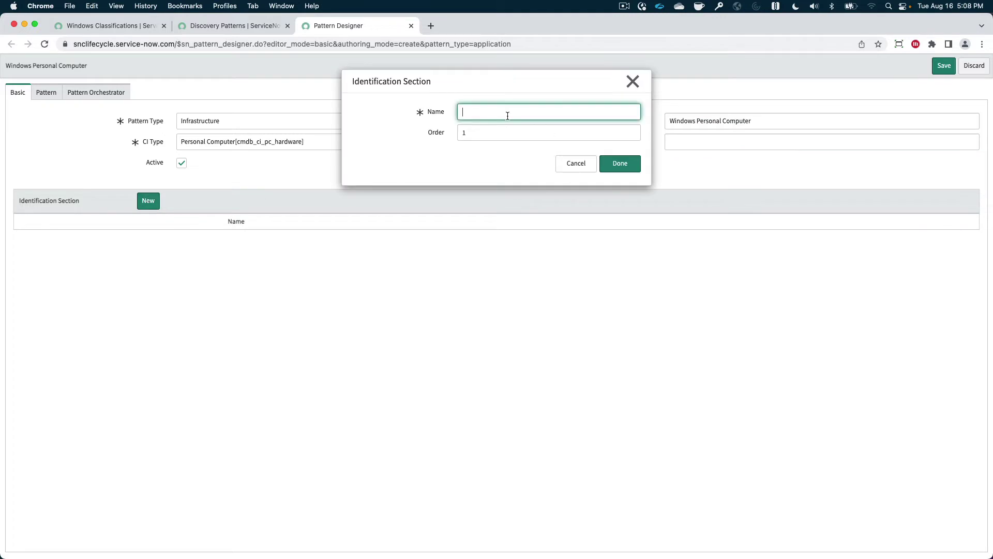
type("discovery")
left_click(620, 163)
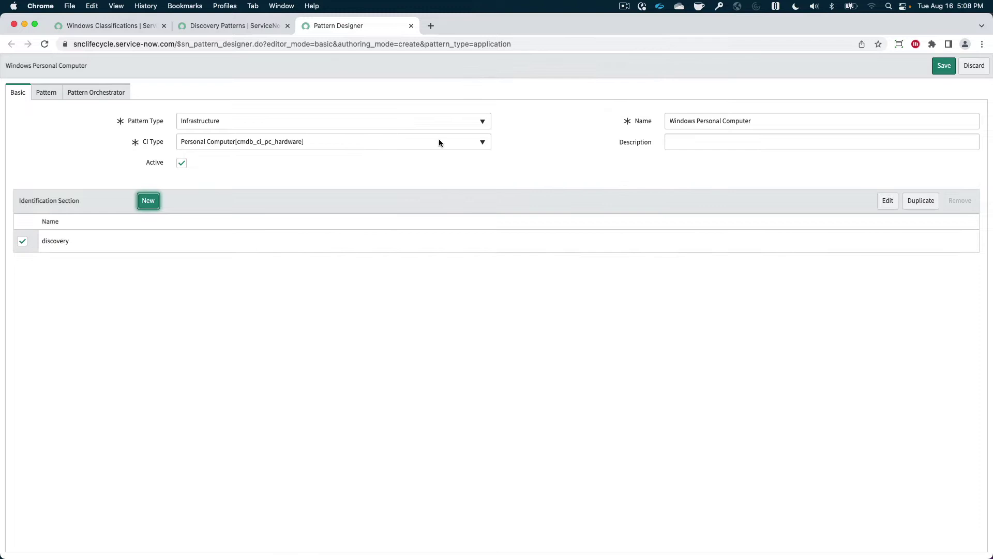
left_click(943, 68)
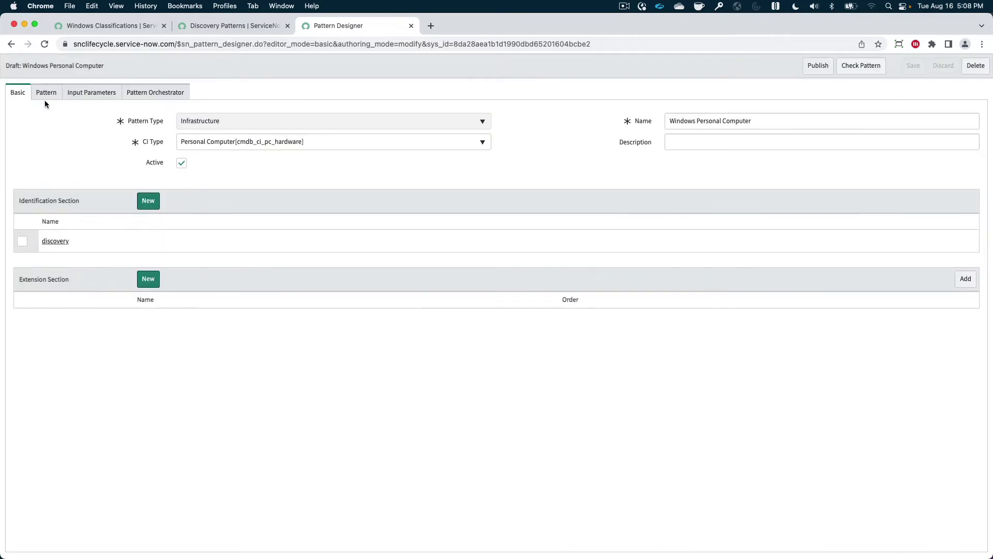
left_click(46, 98)
scroll(252, 158, "down", 2)
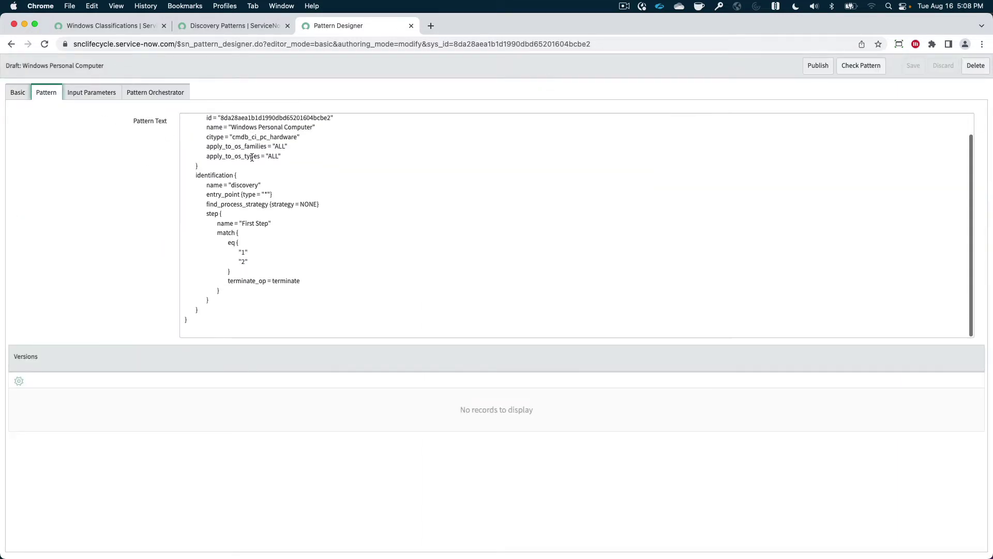
scroll(249, 159, "up", 2)
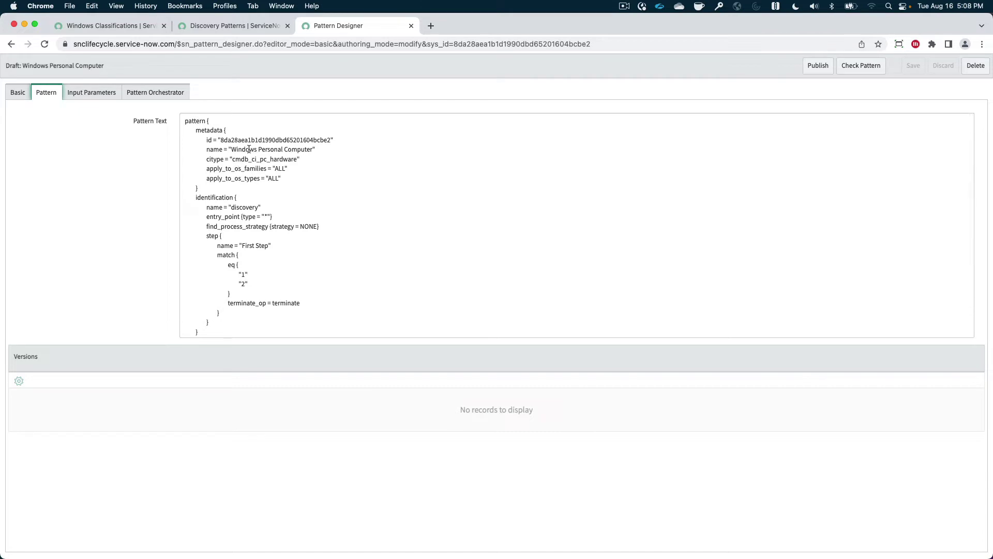
left_click_drag(208, 141, 313, 143)
left_click(316, 149)
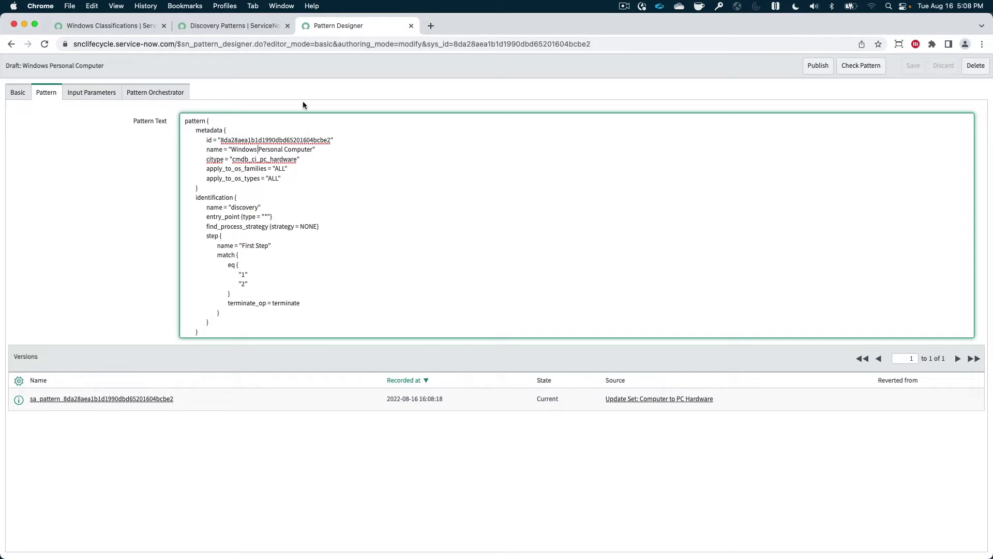
Filter the Discovery Patterns by CI type *ci_computer and open Windows OS - Desktops.
left_click(17, 93)
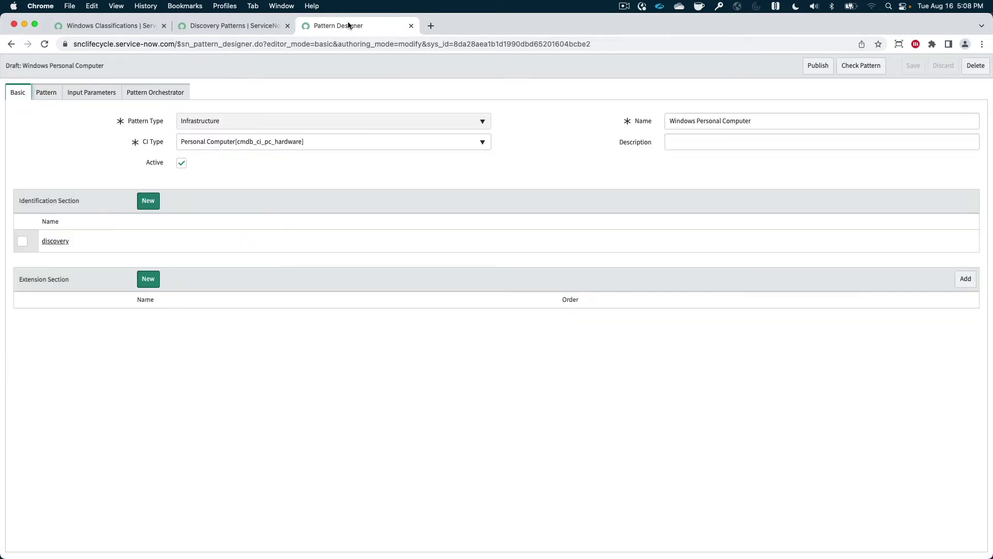
left_click(221, 25)
left_click(445, 150)
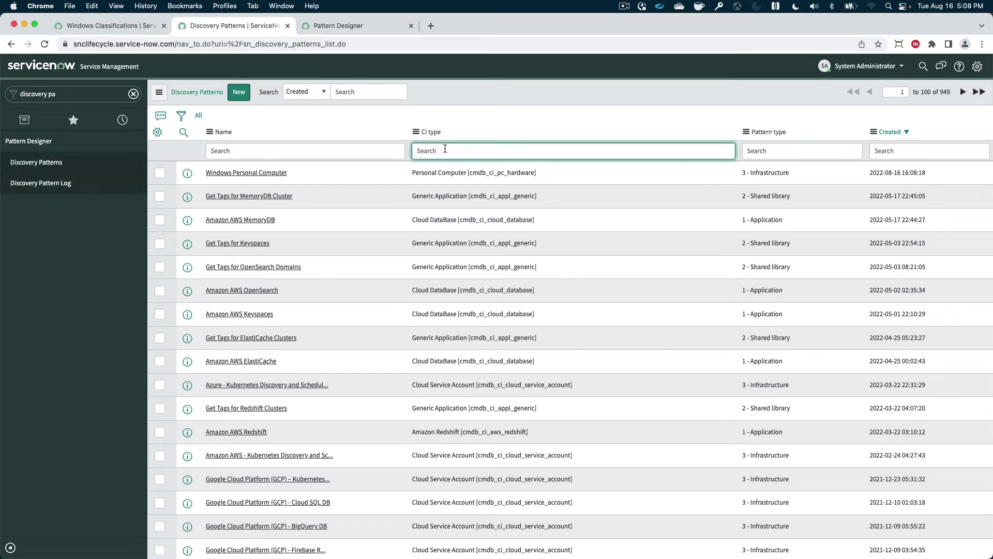
type("*ci_computer")
key("Return")
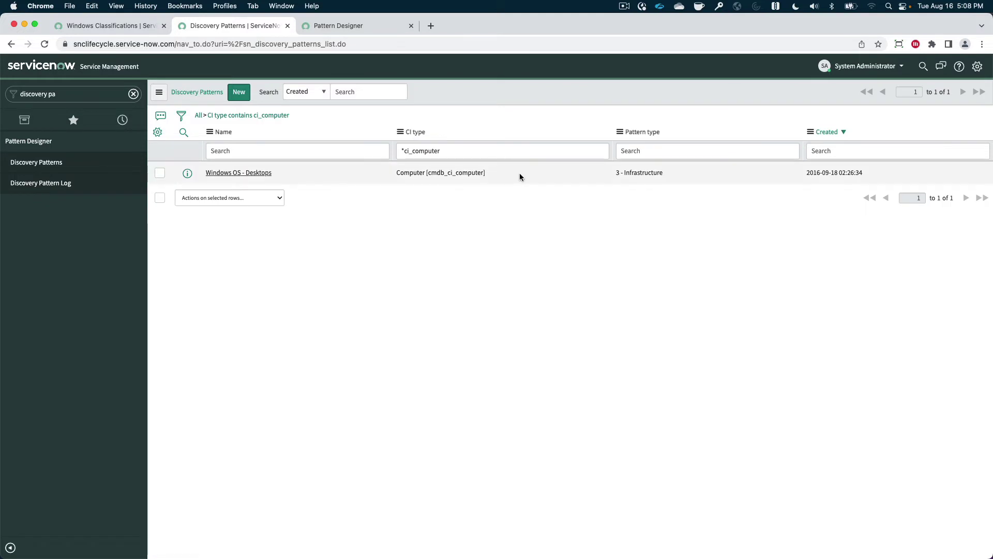
left_click(263, 175)
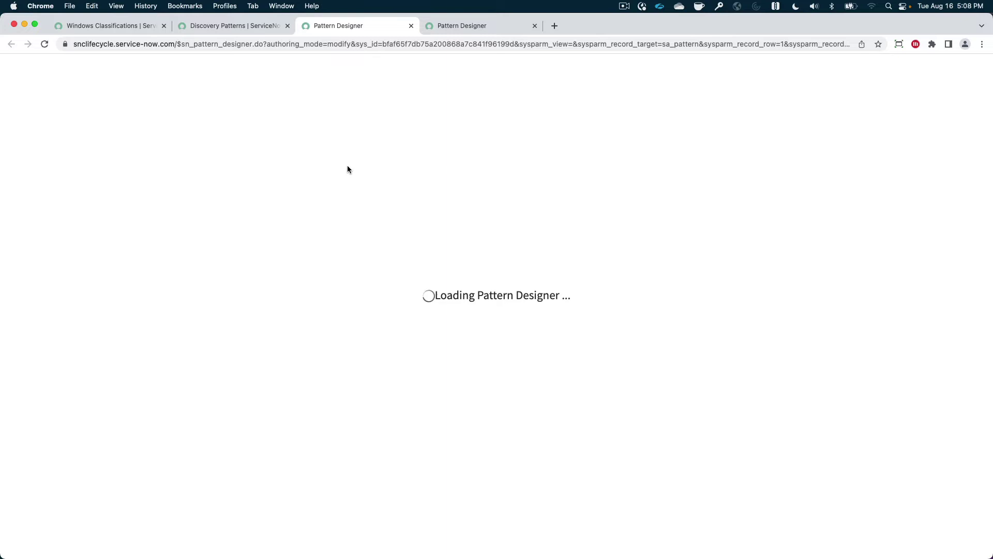
Select the entire Windows OS - Desktops pattern text on its Pattern tab.
left_click(46, 92)
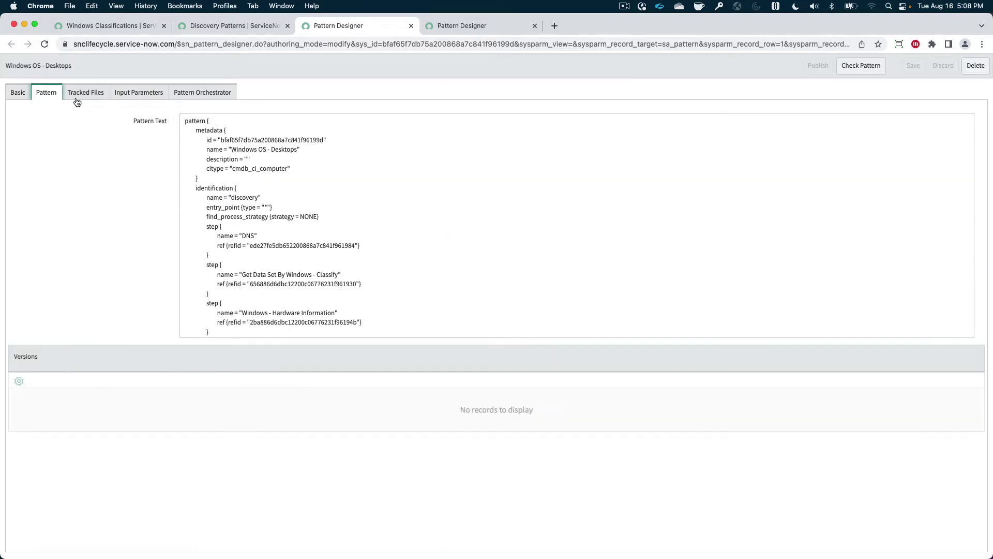
scroll(337, 218, "down", 10)
scroll(338, 218, "up", 10)
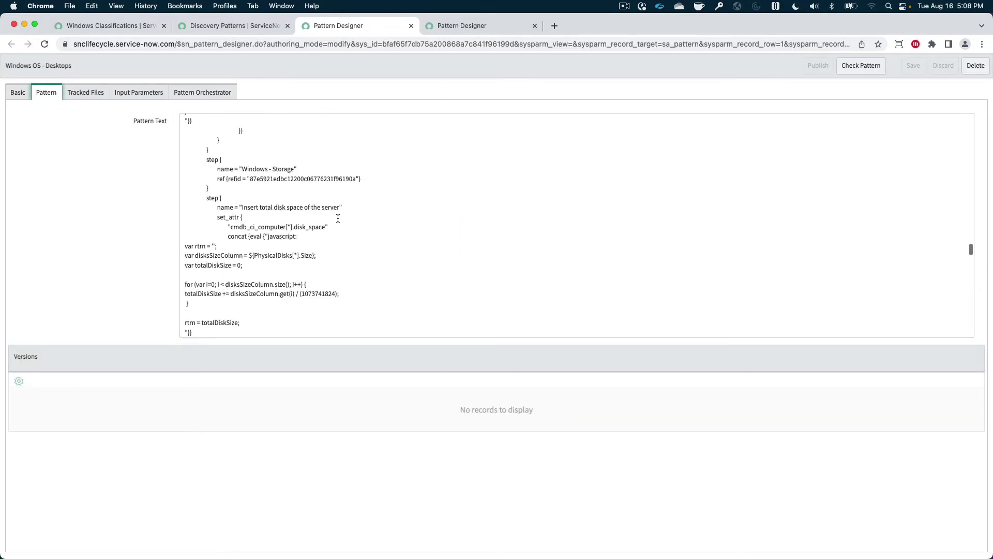
scroll(338, 218, "up", 15)
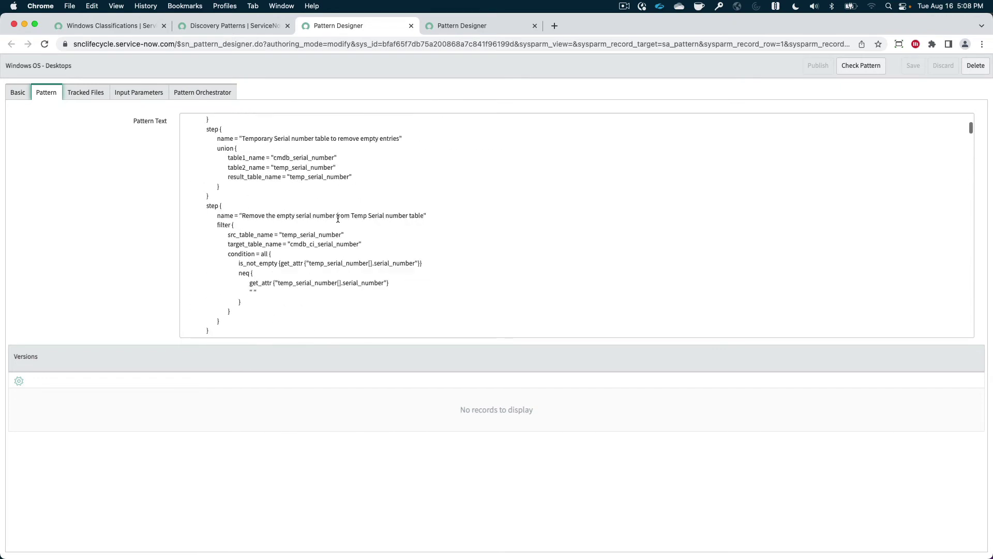
left_click(361, 216)
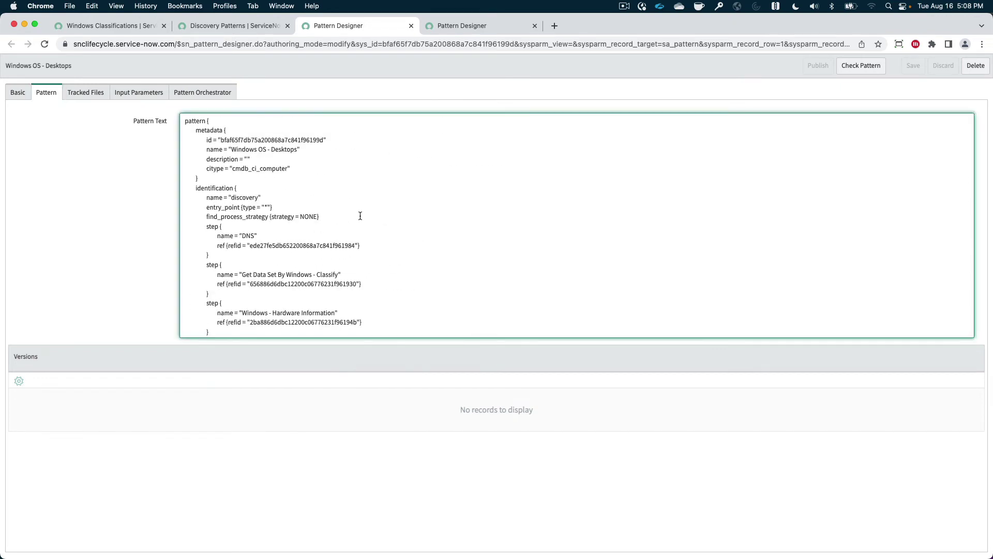
key("super+a")
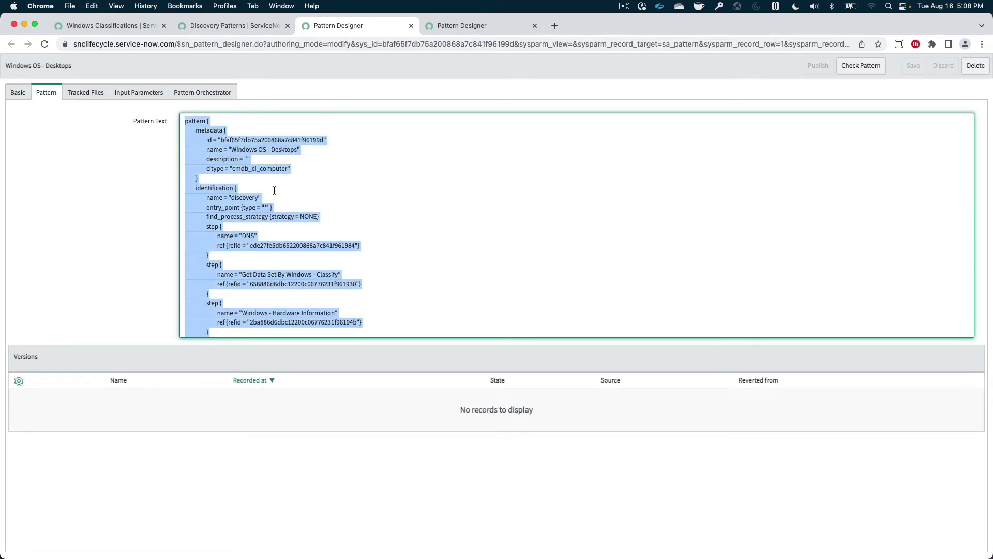
key("ctrl+Up")
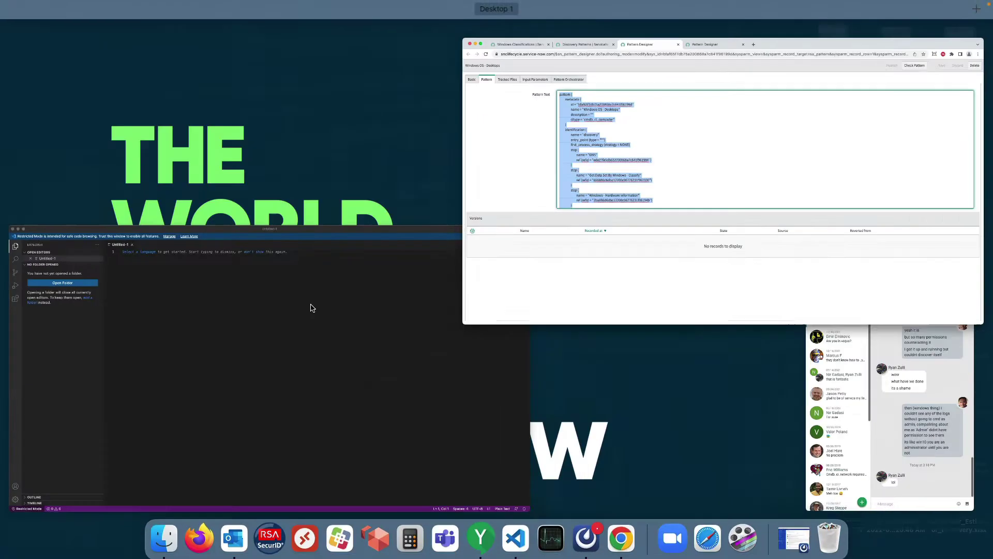
Paste the copied Windows OS - Desktops pattern text into the blank Untitled-1 file.
left_click(310, 308)
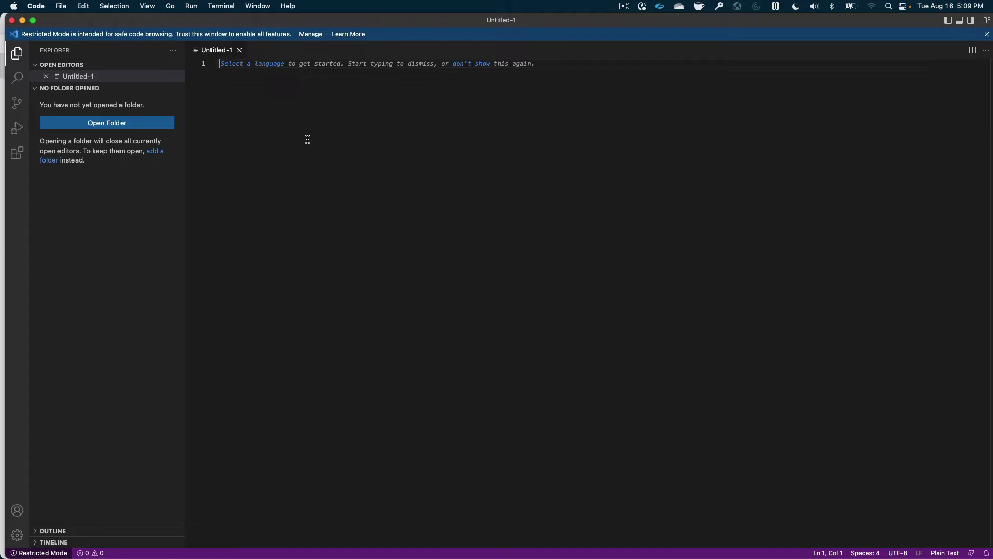
key("super+v")
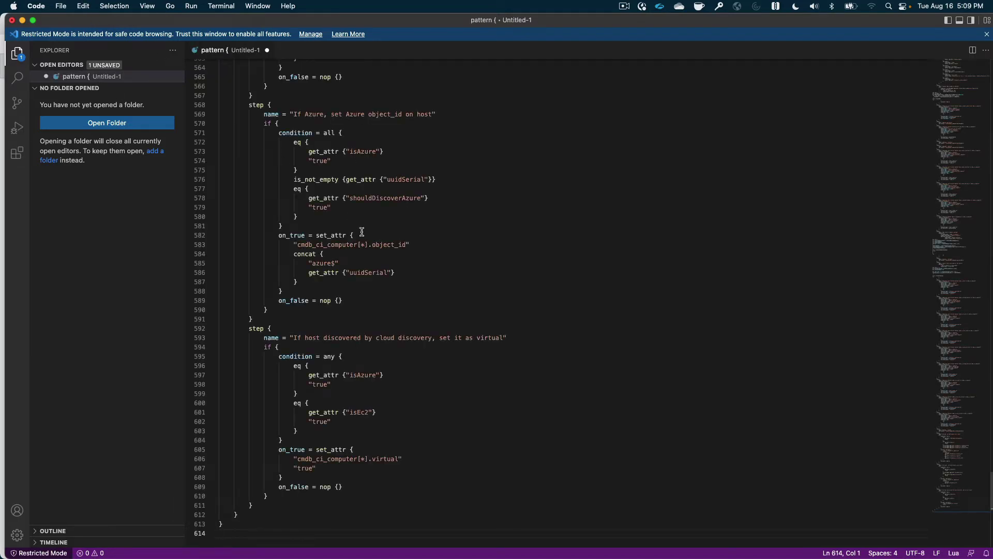
scroll(362, 231, "up", 15)
scroll(362, 232, "up", 7)
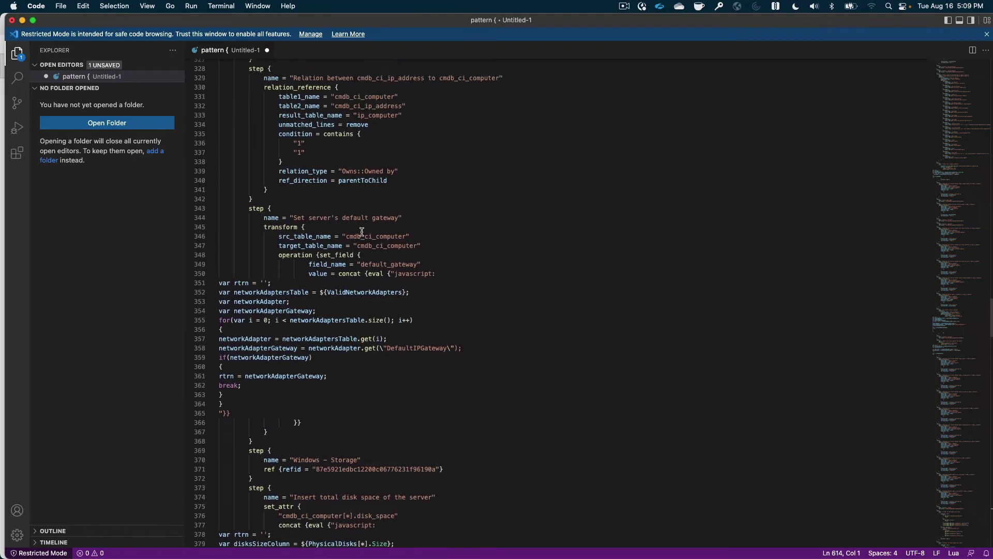
scroll(362, 231, "up", 2)
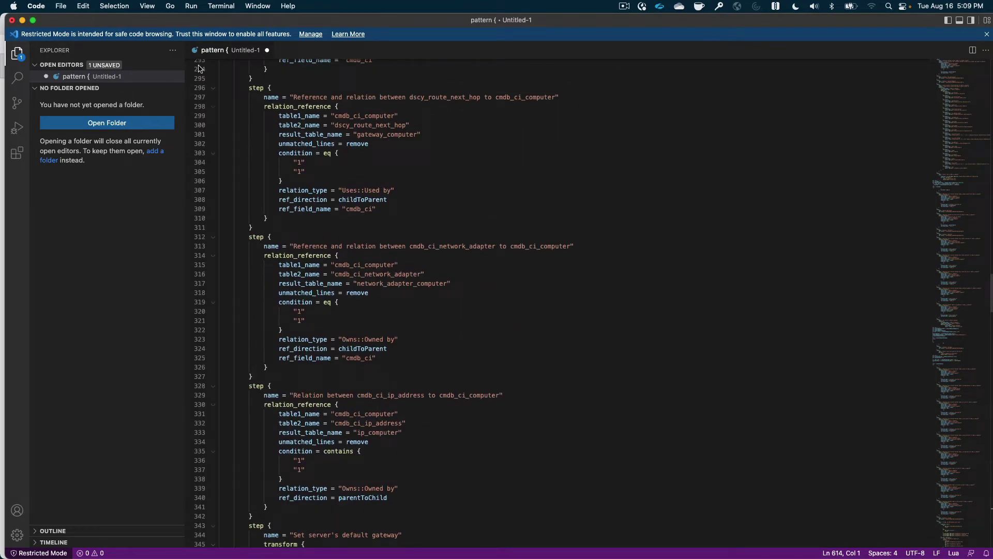
Replace all 52 occurrences of cmdb_ci_computer with cmdb_ci_pc_hardware.
left_click(83, 6)
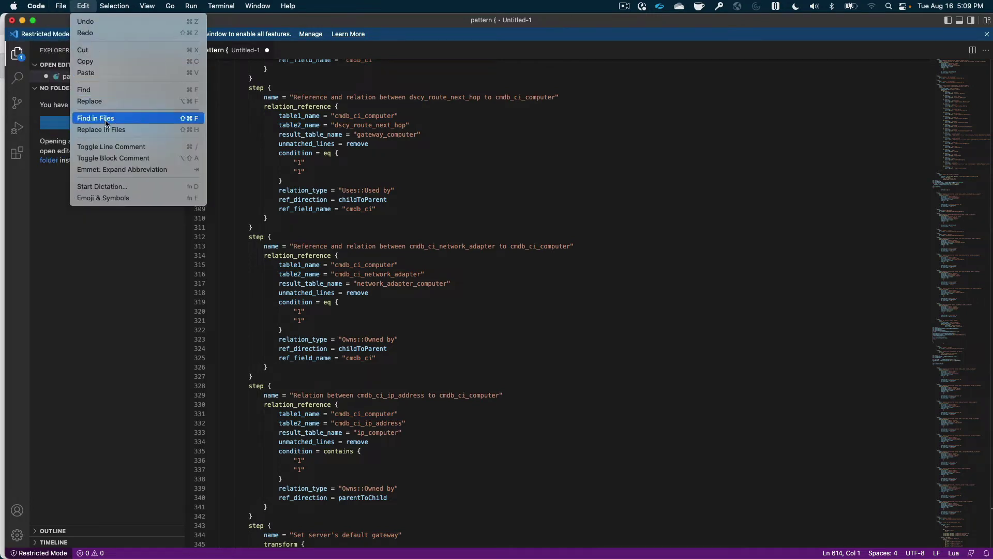
key("Escape")
key("super+shift+f")
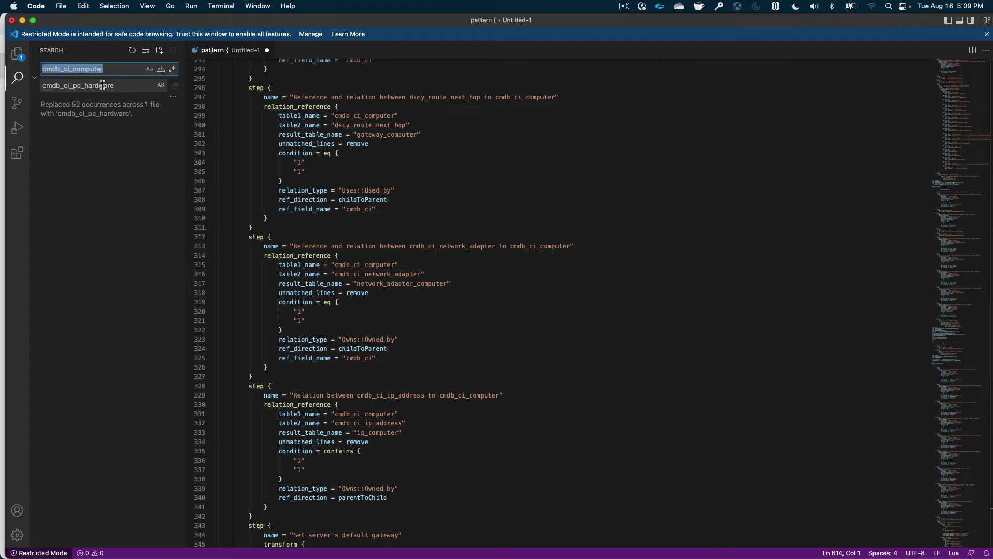
left_click(72, 67)
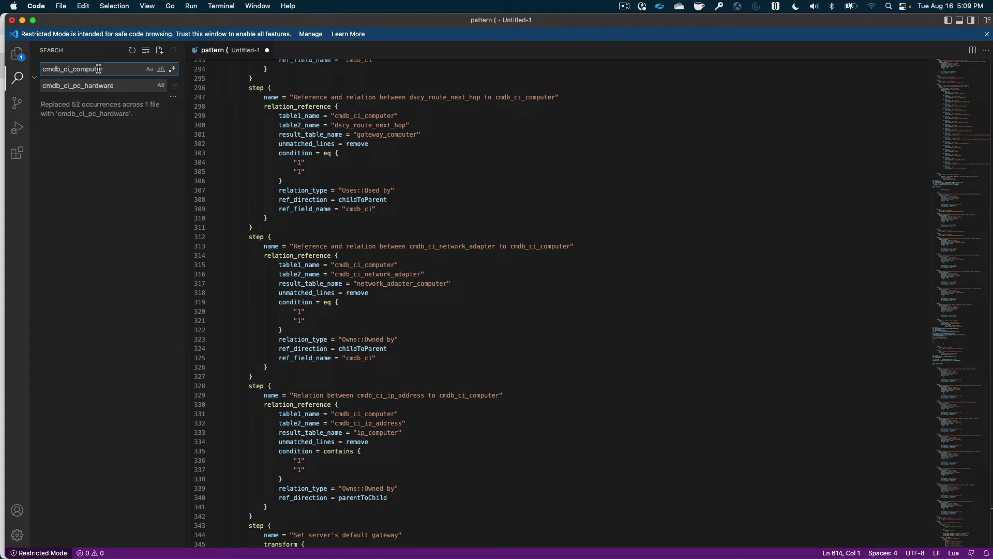
left_click(115, 86)
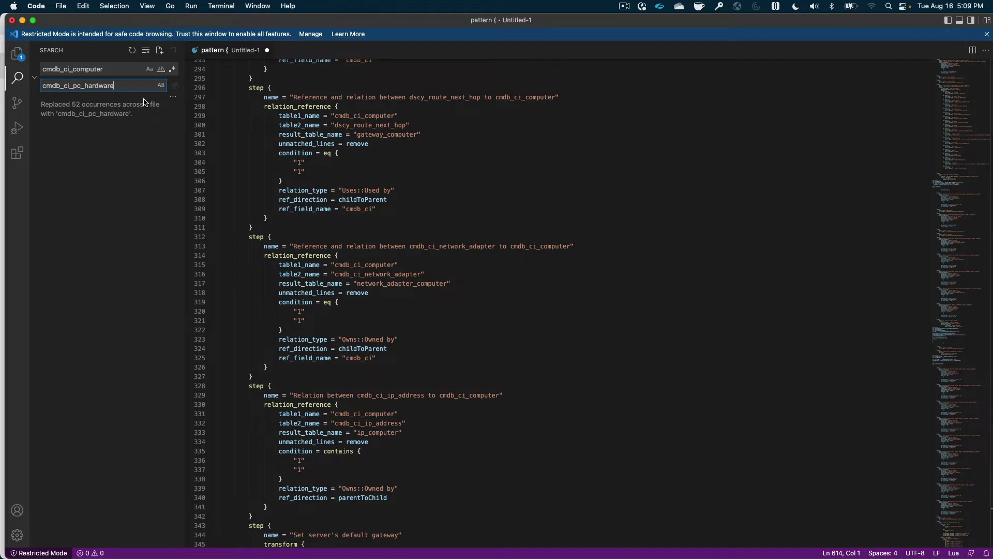
key("Return")
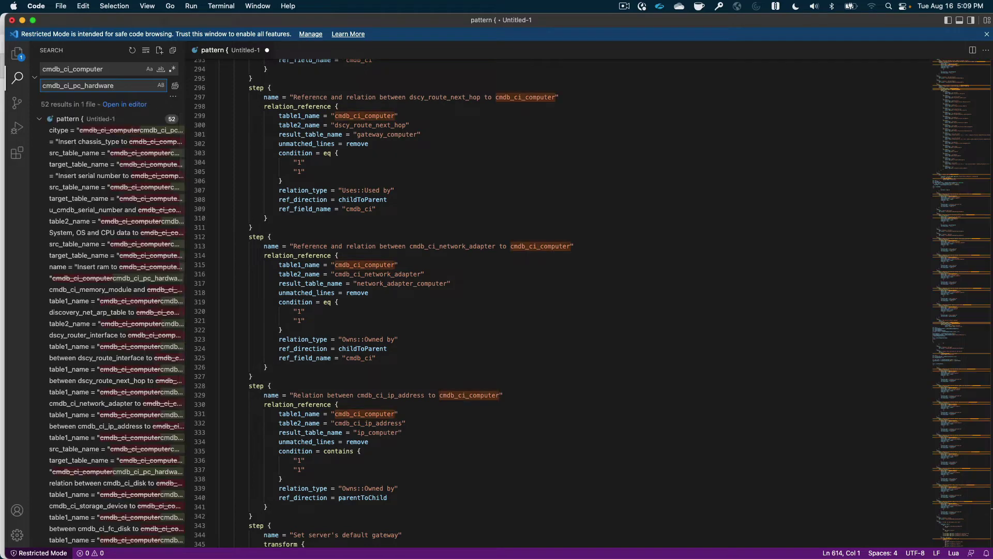
left_click(175, 88)
left_click(532, 328)
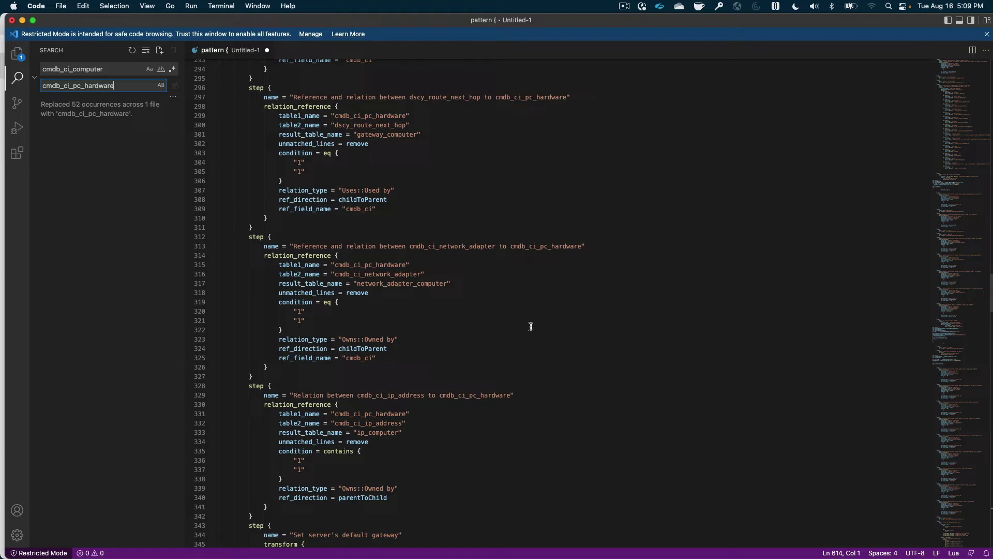
scroll(446, 320, "up", 20)
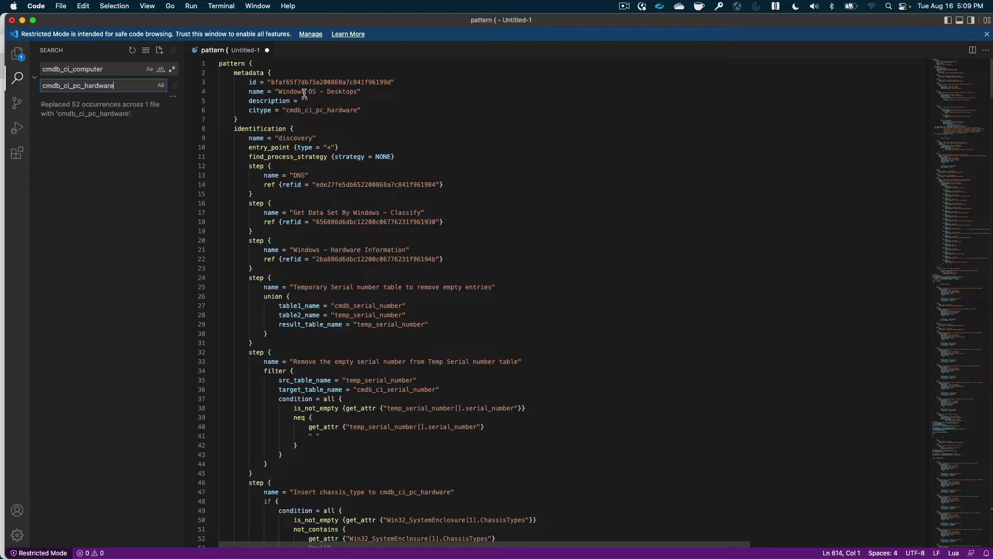
key("ctrl+Up")
Close the Windows OS - Desktops tab and show the Windows Personal Computer draft's pattern text.
left_click(569, 164)
left_click(422, 165)
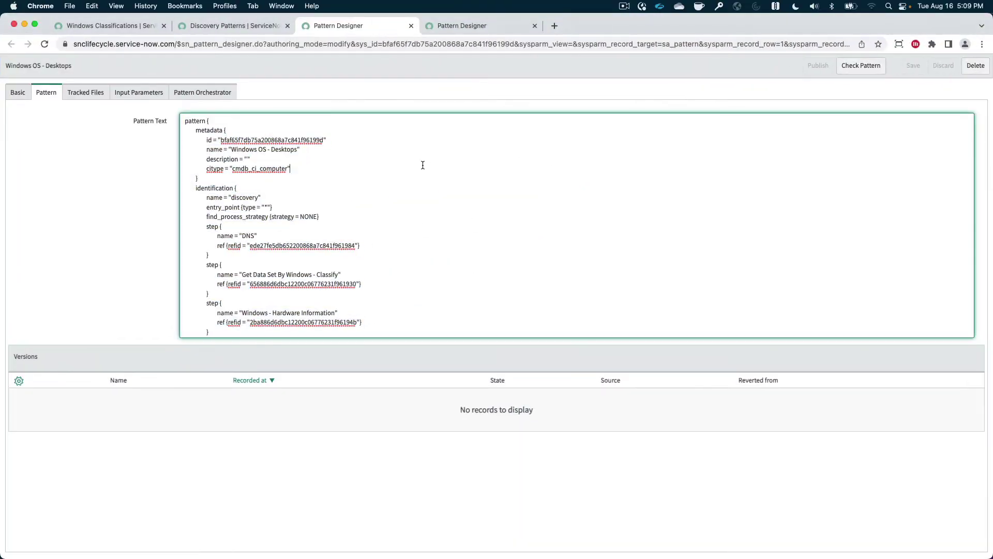
left_click(411, 25)
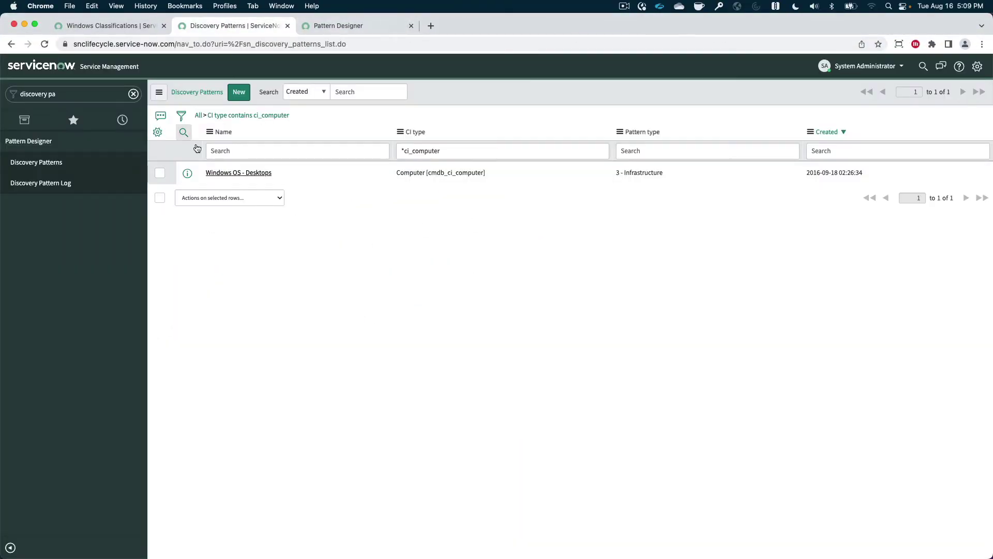
left_click(359, 31)
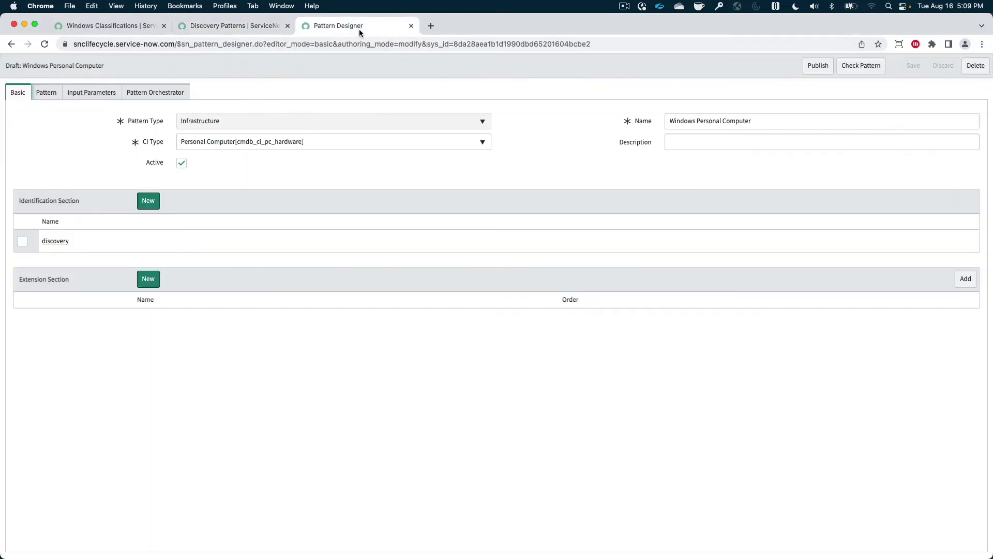
left_click(48, 92)
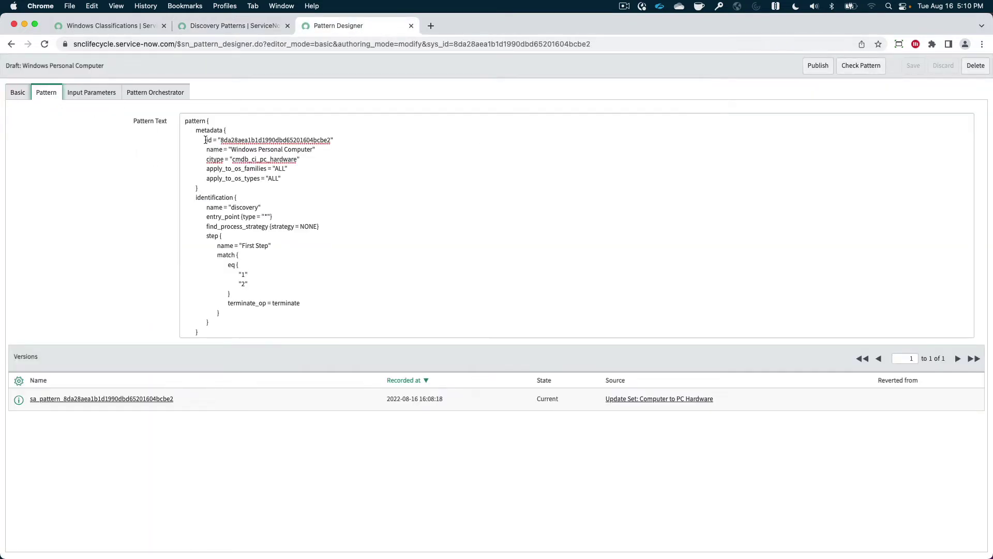
Select the draft's id and name lines in the pattern metadata.
left_click_drag(206, 140, 341, 158)
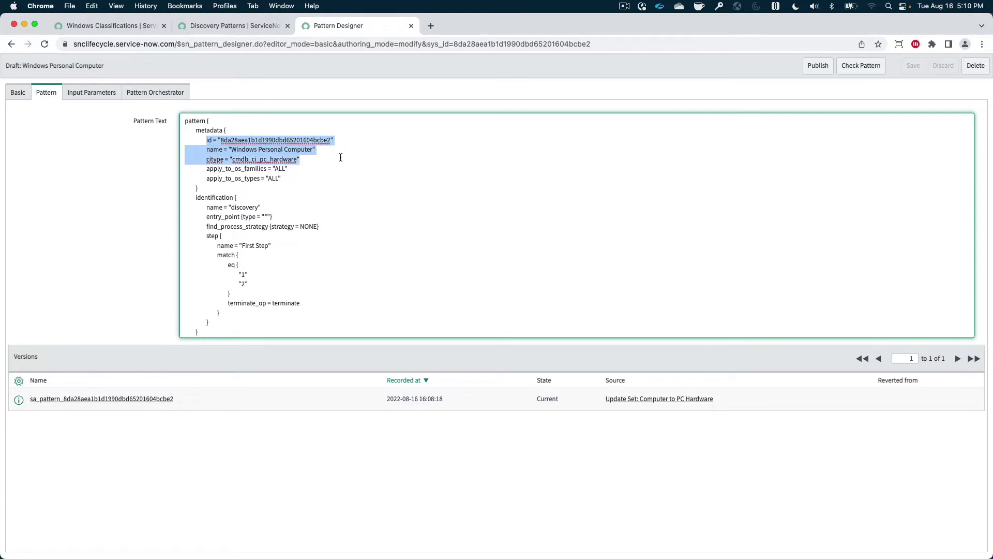
left_click(268, 140)
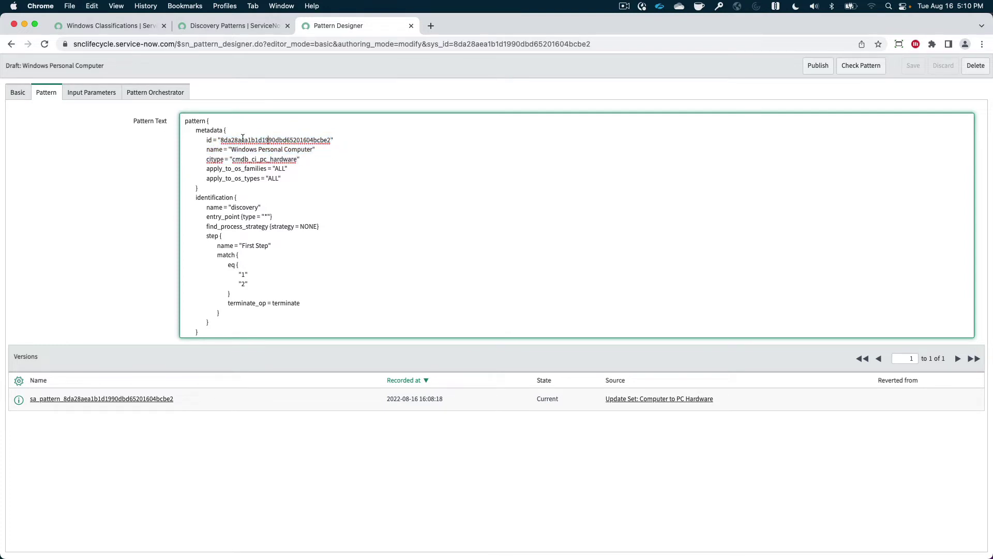
left_click_drag(221, 140, 327, 151)
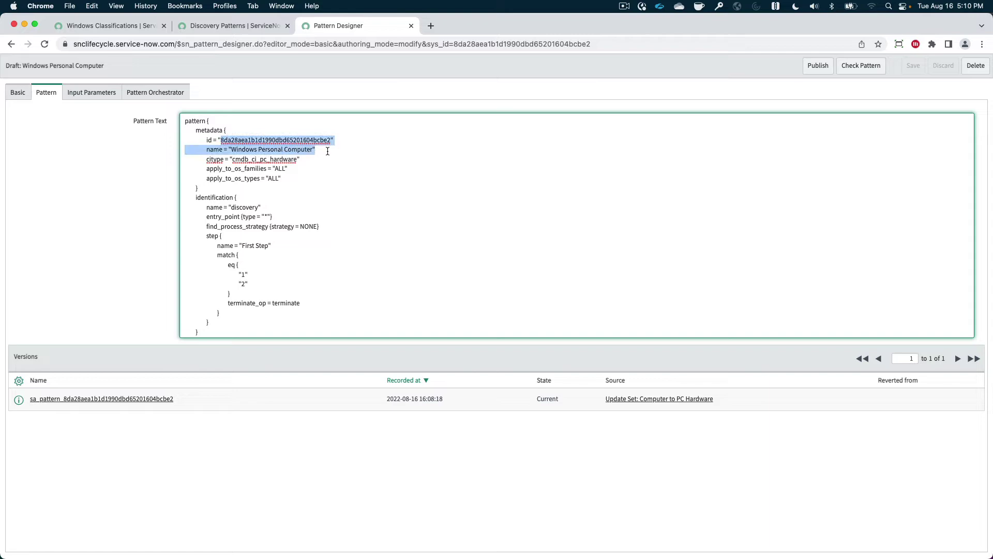
left_click(222, 132)
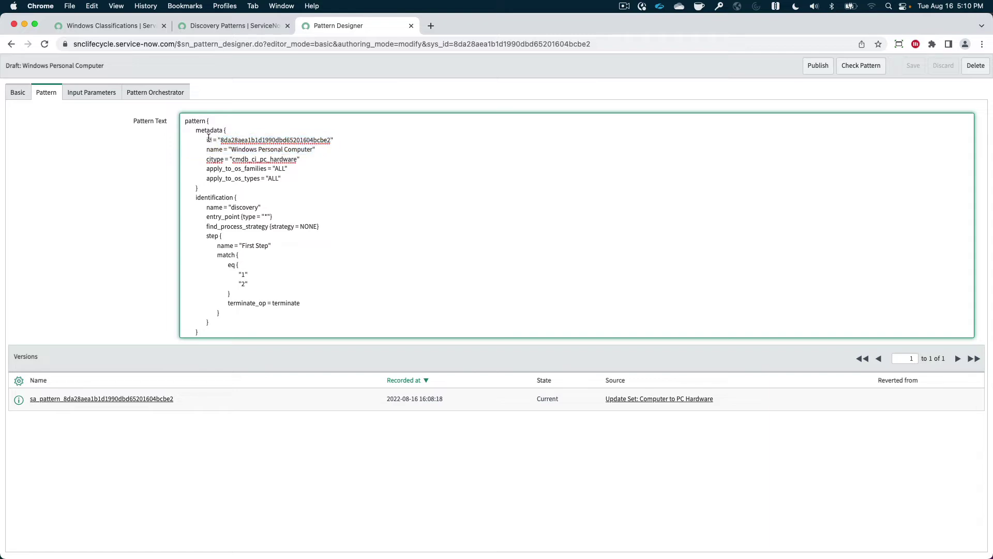
left_click_drag(205, 138, 344, 147)
key("super+c")
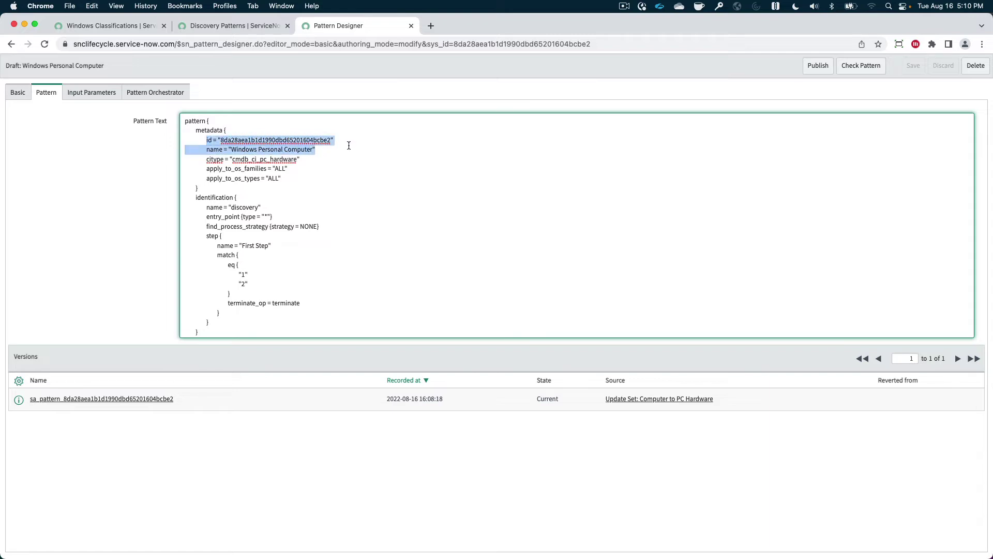
key("ctrl+Up")
Paste the Windows Personal Computer id and name over lines 3–4 of the edited pattern.
left_click(289, 318)
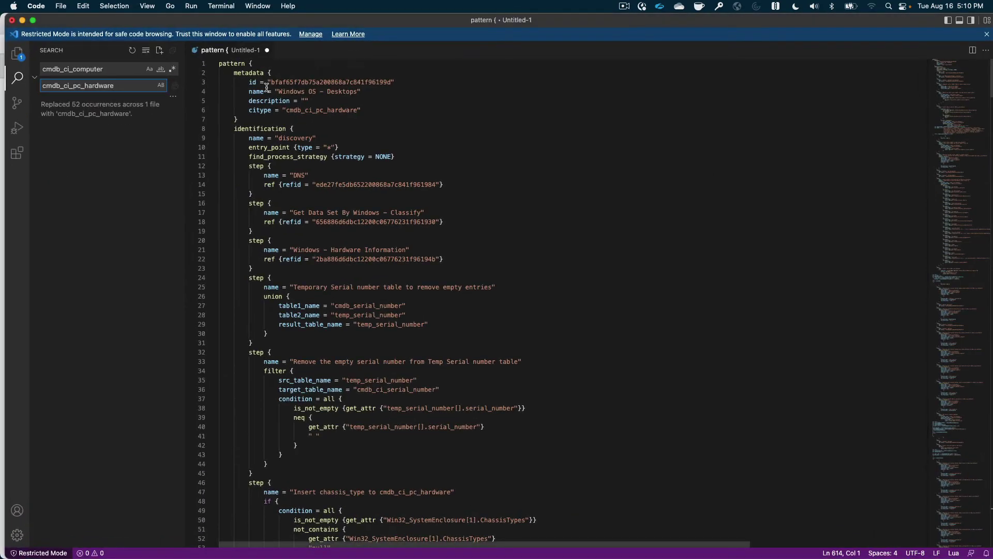
left_click_drag(249, 83, 367, 95)
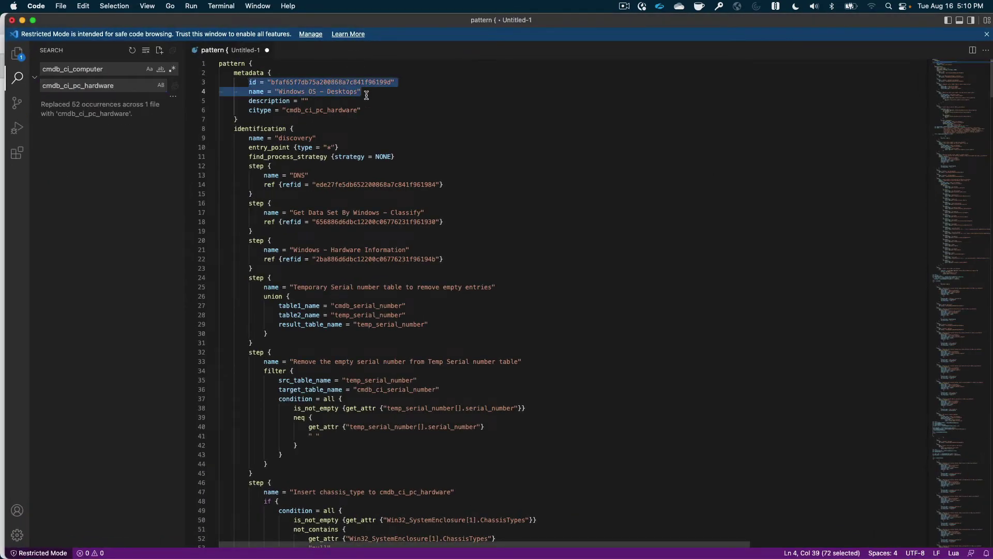
key("super+v")
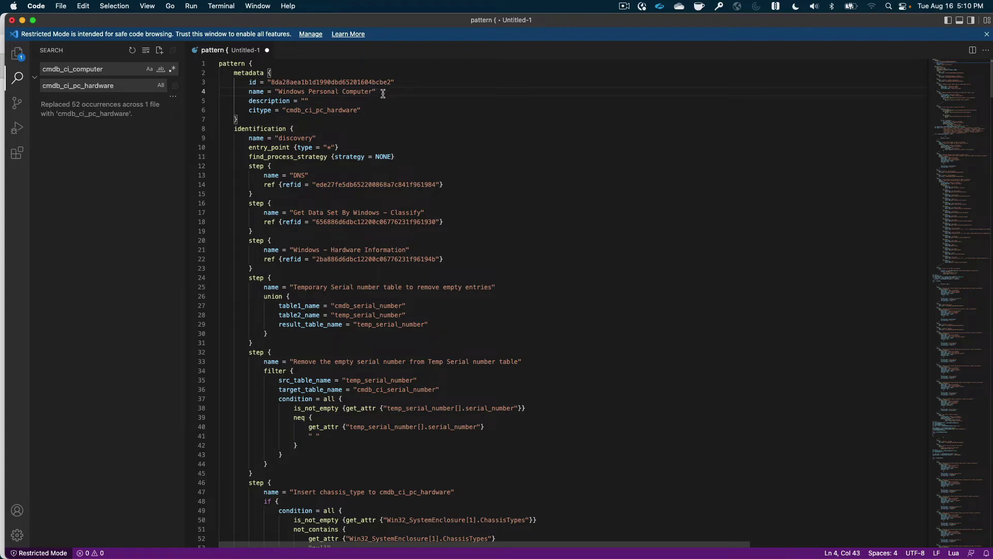
key("ctrl+Up")
left_click(628, 185)
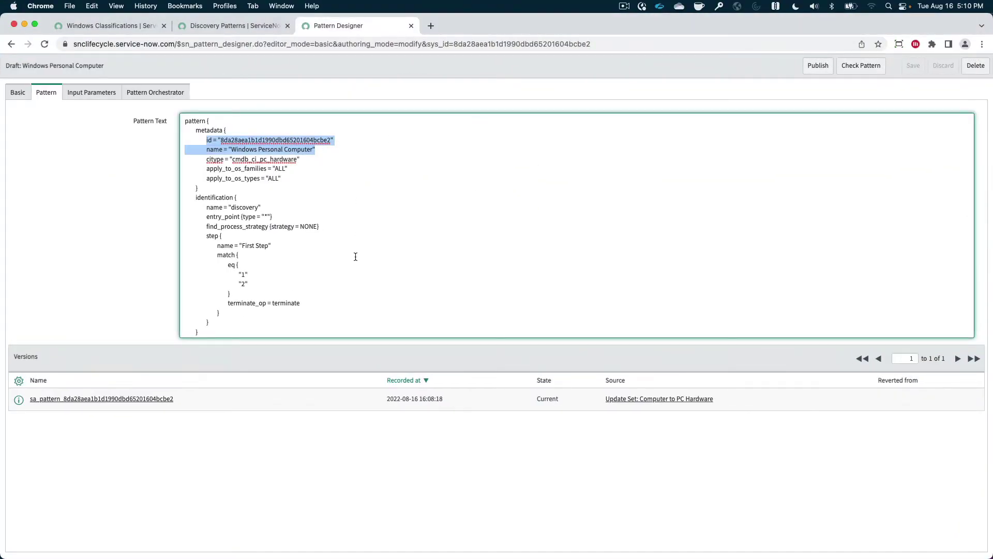
key("ctrl+Up")
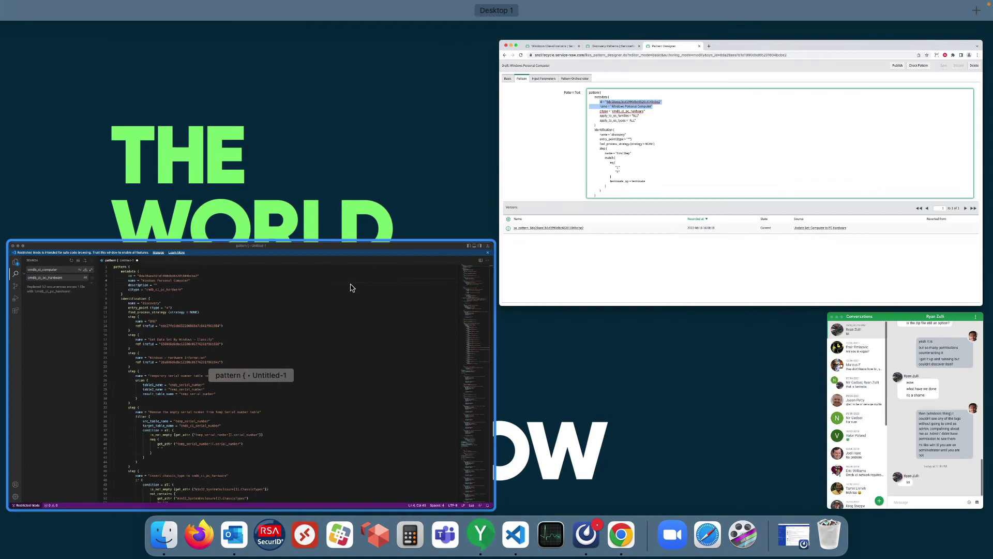
left_click(350, 284)
Replace the draft's Pattern Text with the whole edited pattern and save it.
left_click(480, 218)
key("super+a")
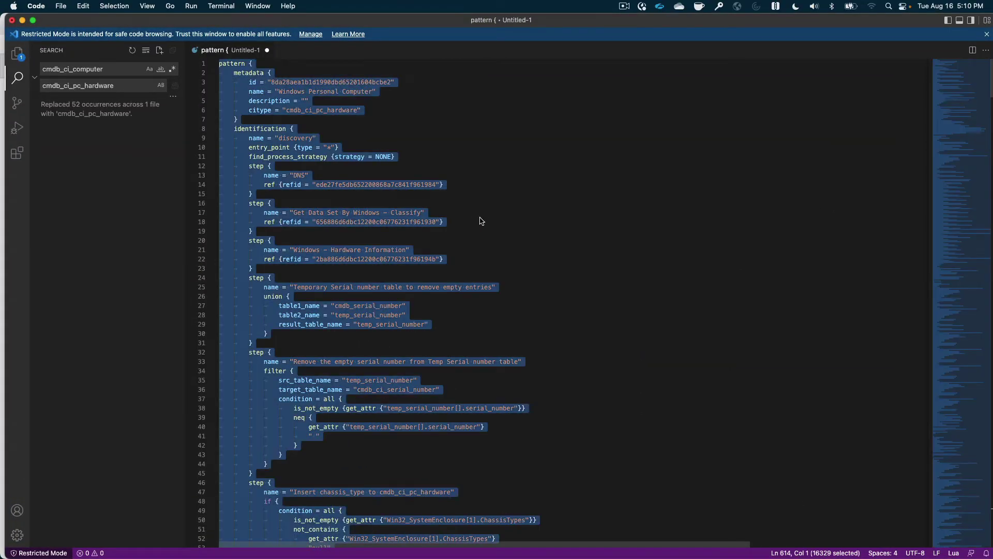
key("ctrl+Up")
left_click(651, 184)
key("super+a")
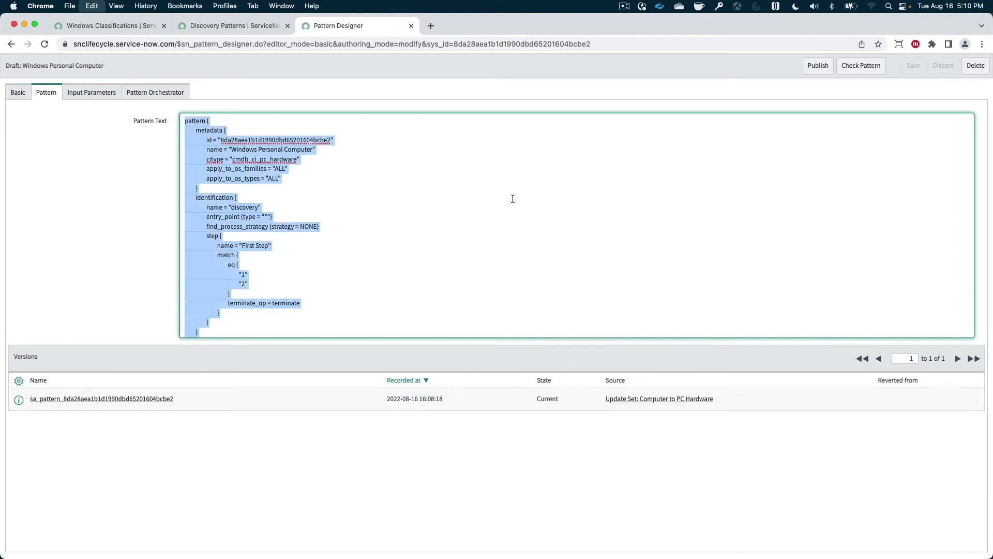
key("super+v")
scroll(299, 232, "up", 20)
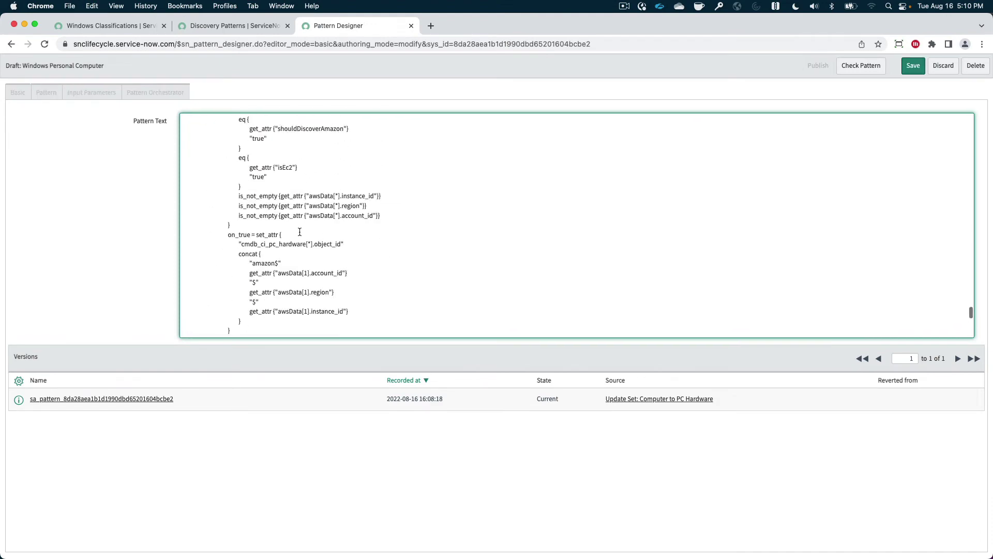
scroll(299, 232, "up", 20)
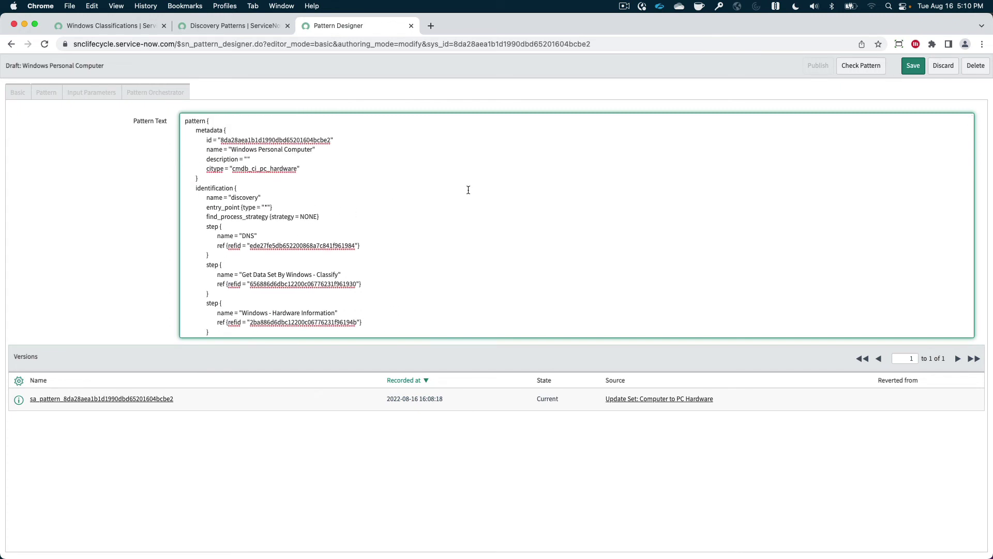
left_click(912, 67)
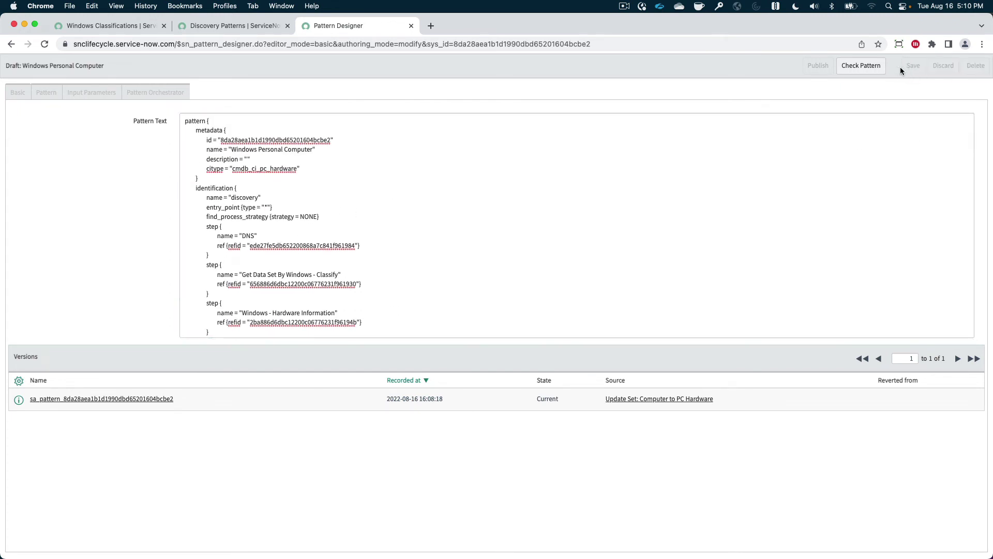
left_click(21, 94)
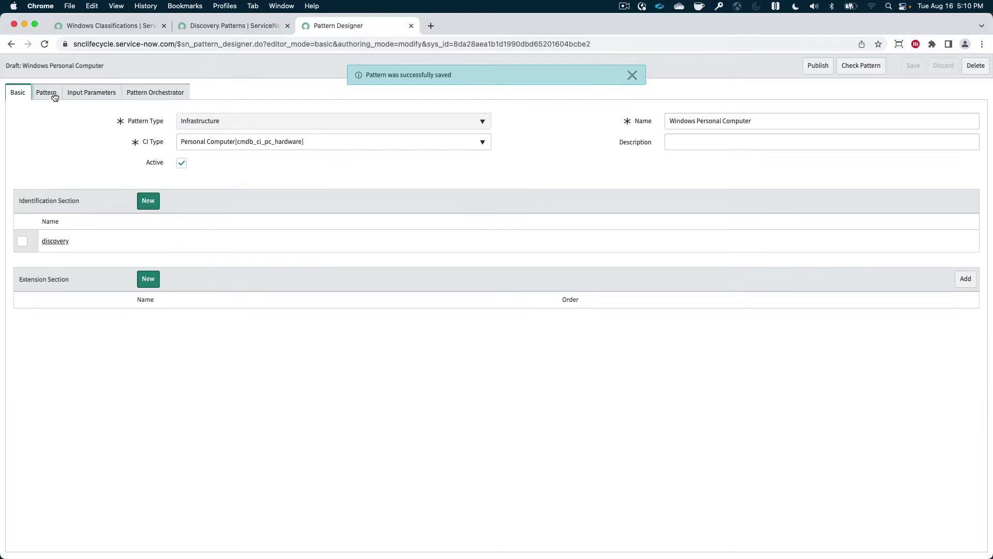
Open step 11 'Insert System, OS and CPU data to cmdb_ci_pc_hardware' and check its target table.
left_click(55, 241)
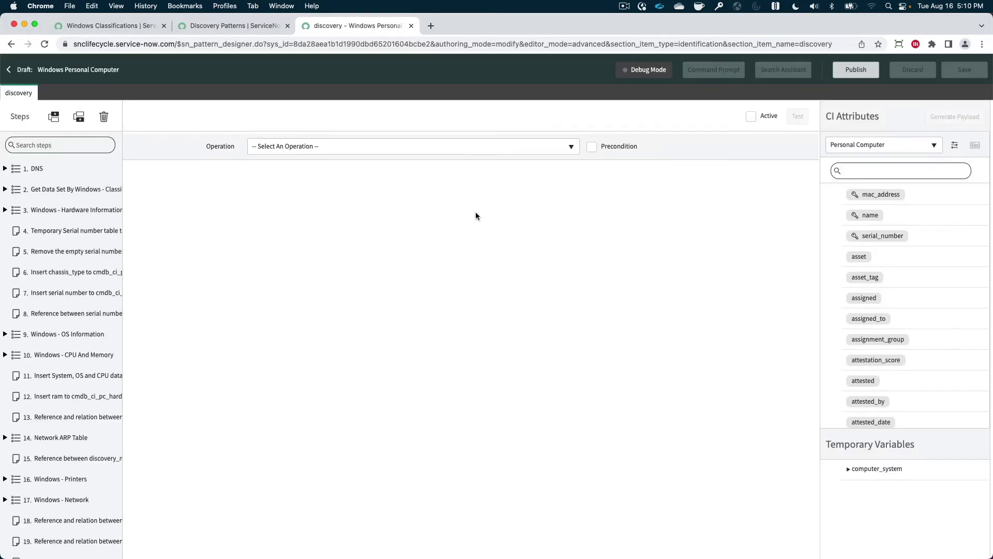
scroll(57, 190, "down", 5)
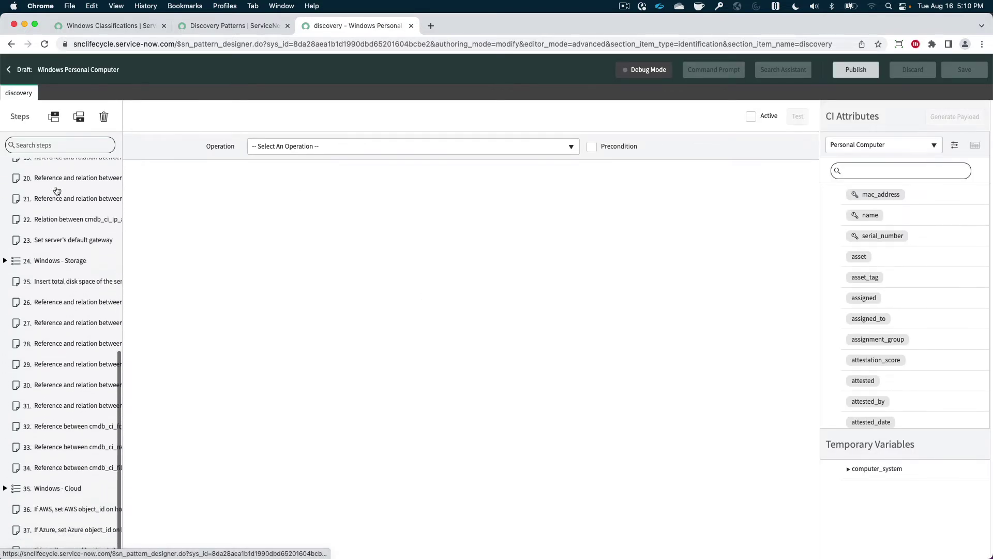
scroll(57, 191, "down", 1)
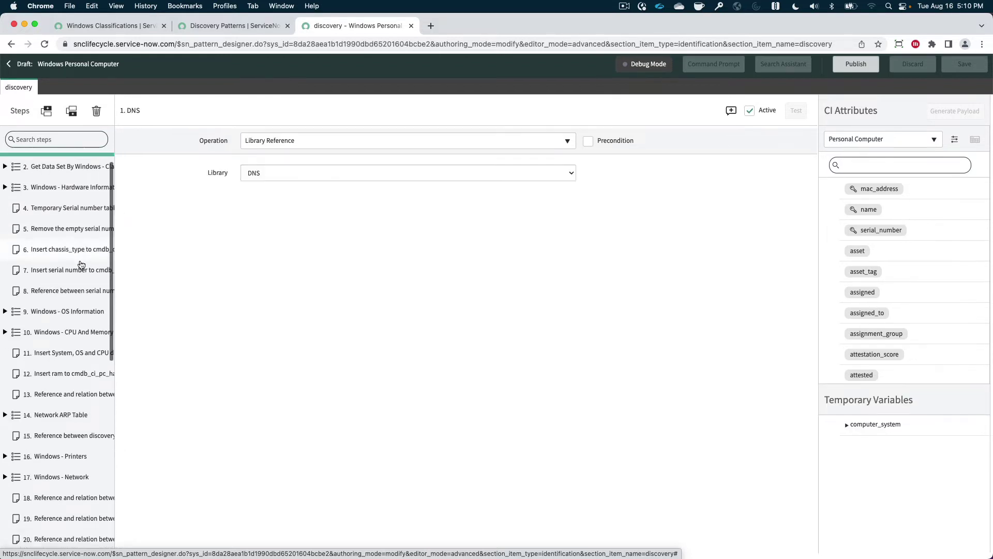
scroll(81, 264, "down", 5)
scroll(82, 264, "down", 5)
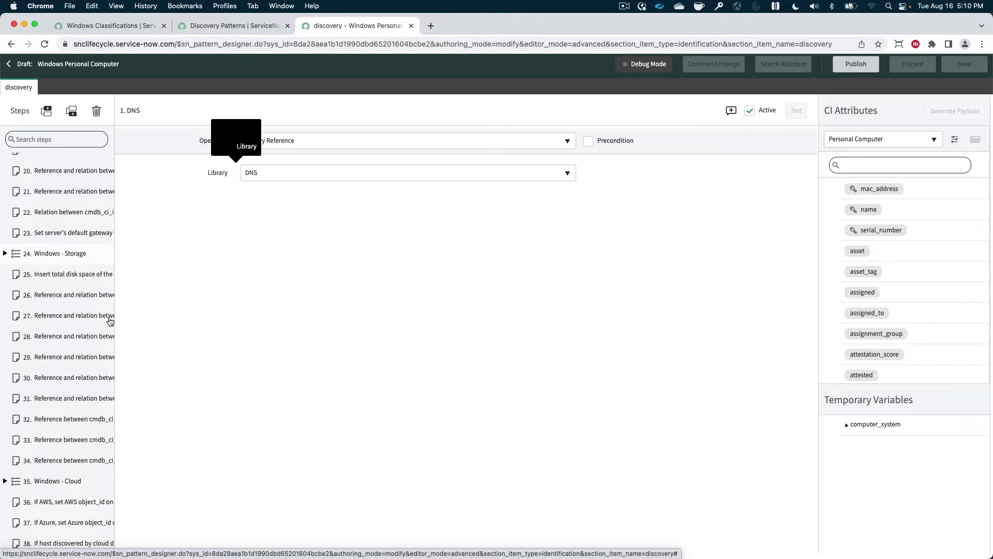
scroll(44, 246, "up", 10)
scroll(43, 246, "down", 1)
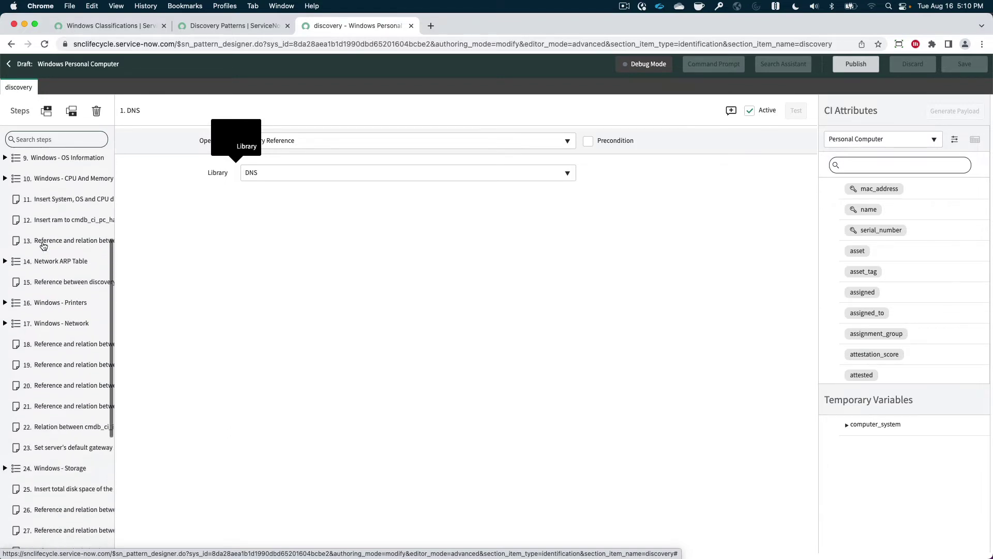
scroll(44, 245, "down", 4)
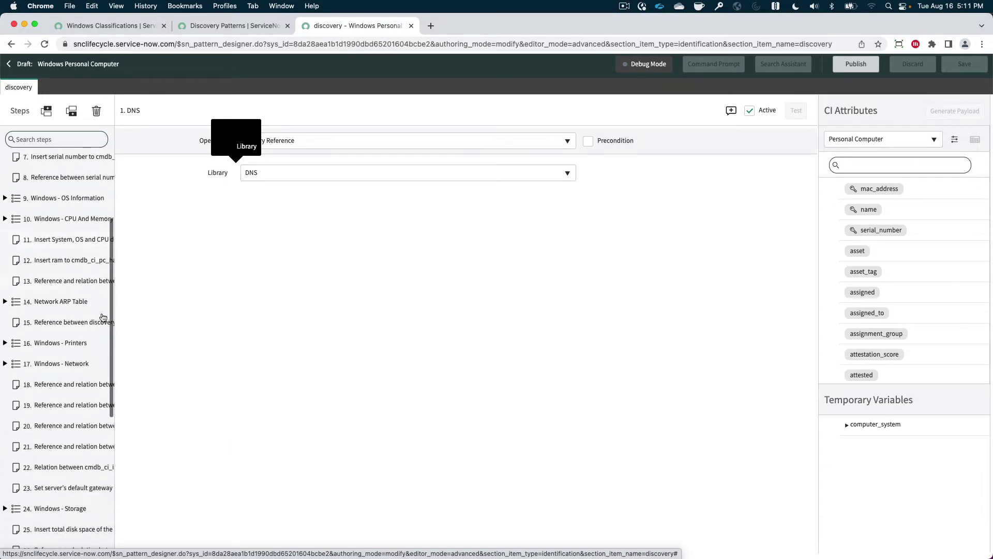
scroll(56, 300, "up", 2)
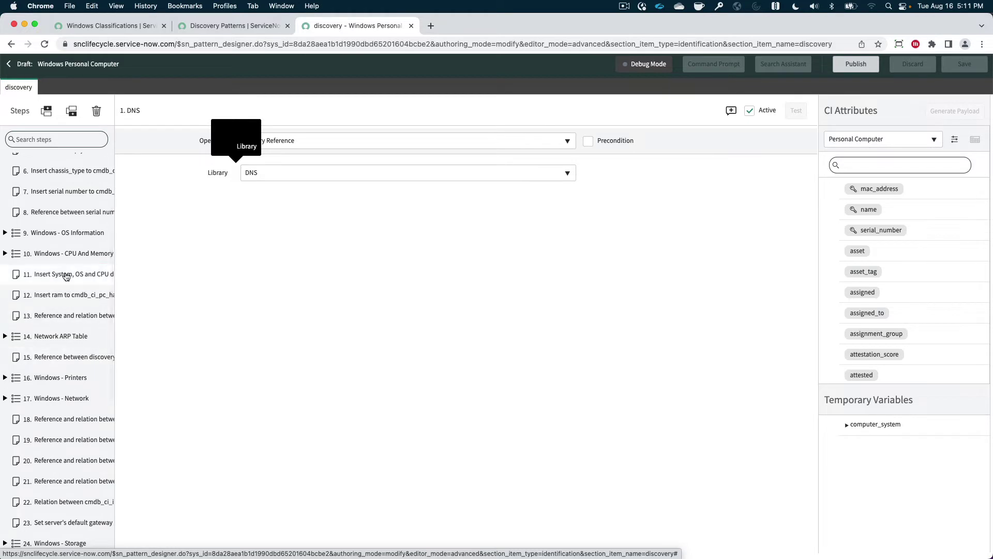
left_click(87, 276)
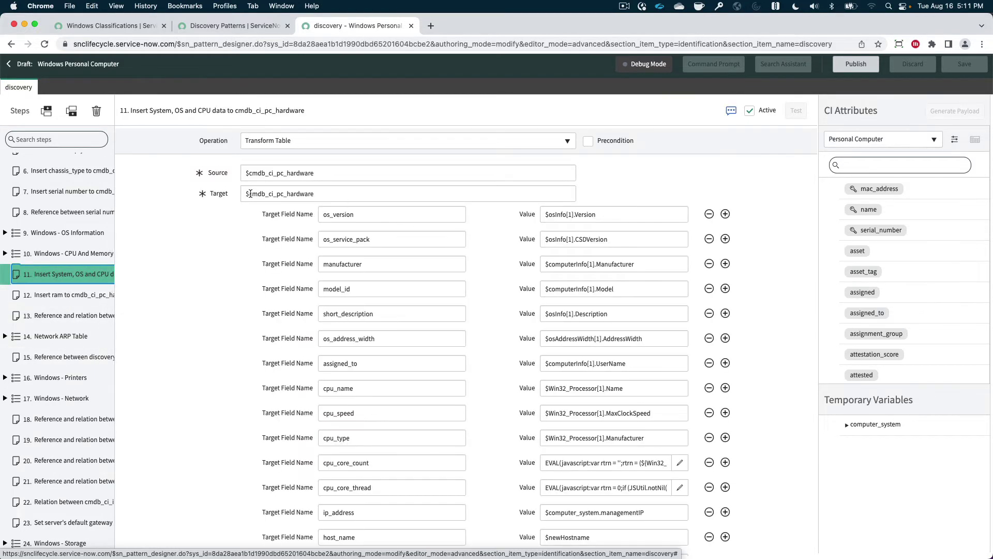
left_click(334, 193)
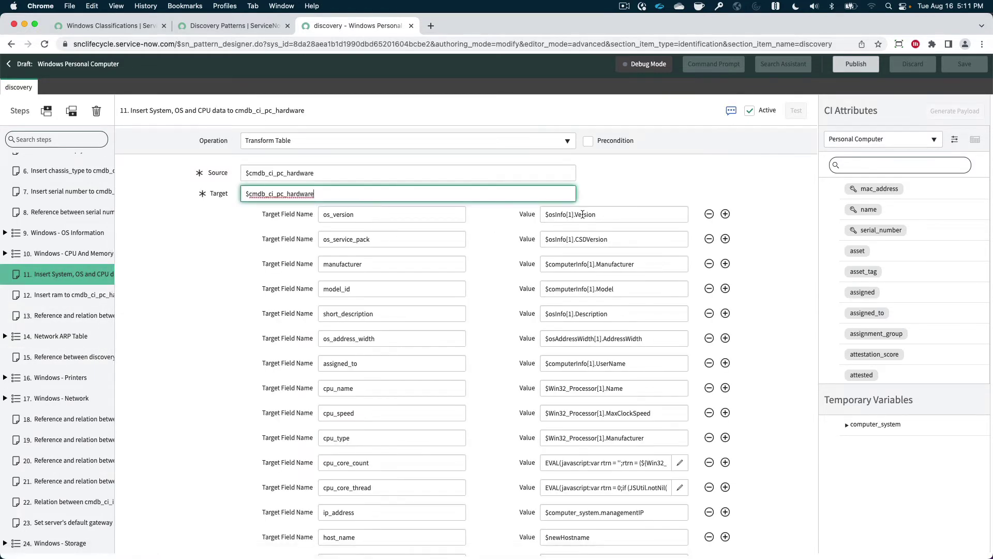
Disable step 24 'Windows - Storage' and step 35 'Windows - Cloud'.
scroll(50, 338, "down", 10)
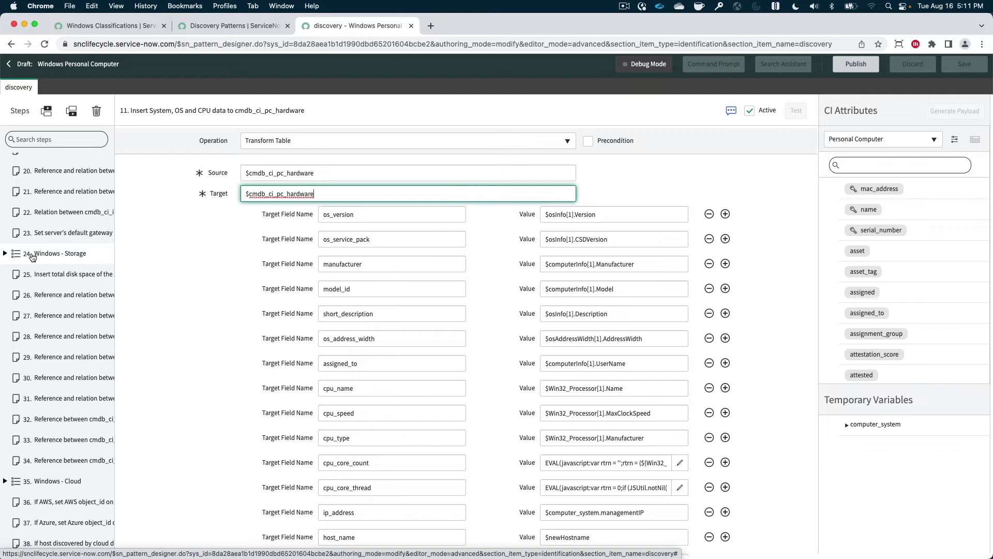
right_click(54, 258)
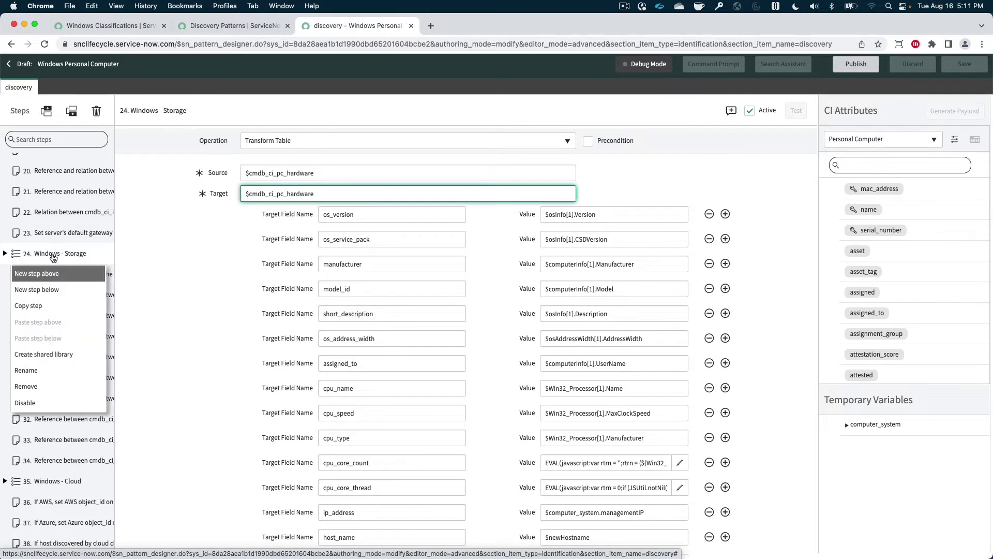
left_click(45, 409)
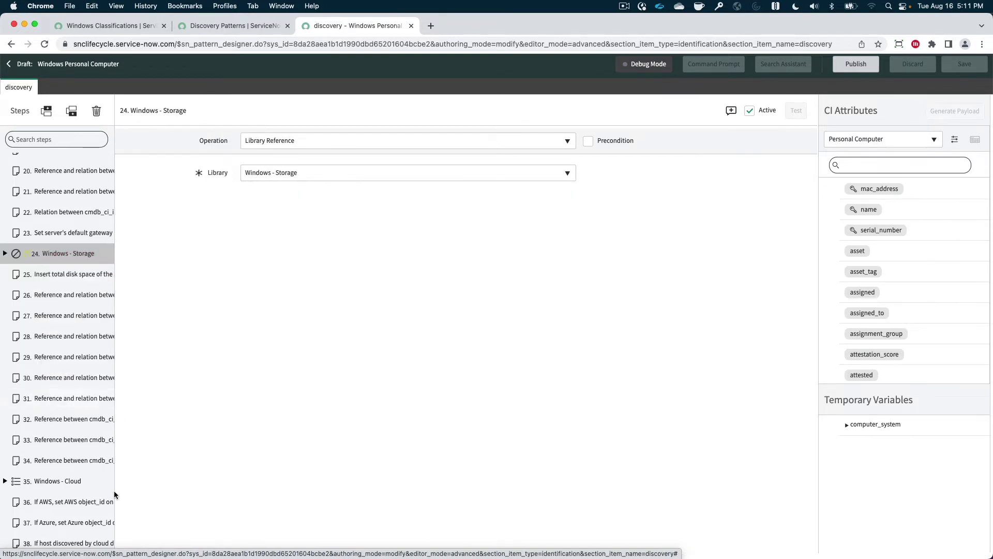
right_click(53, 486)
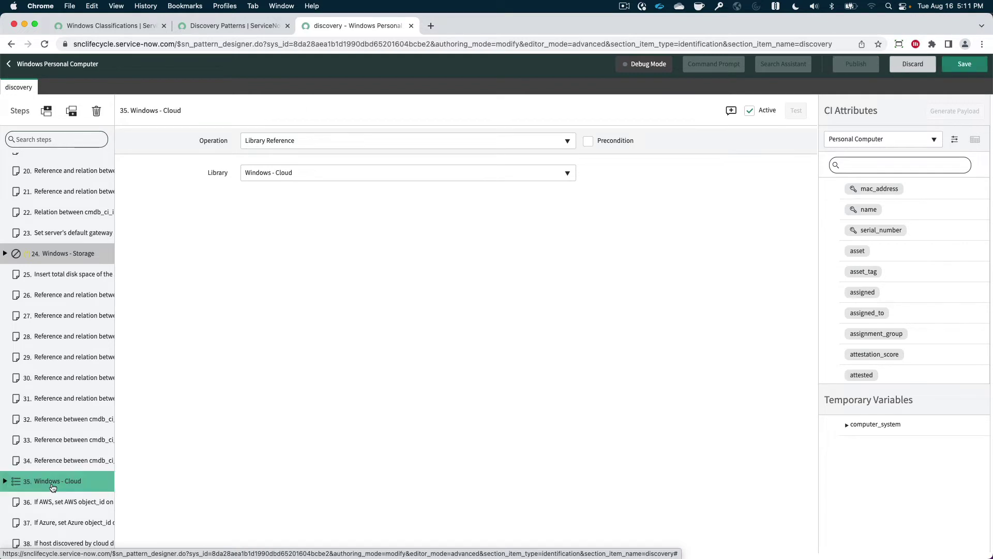
left_click(28, 543)
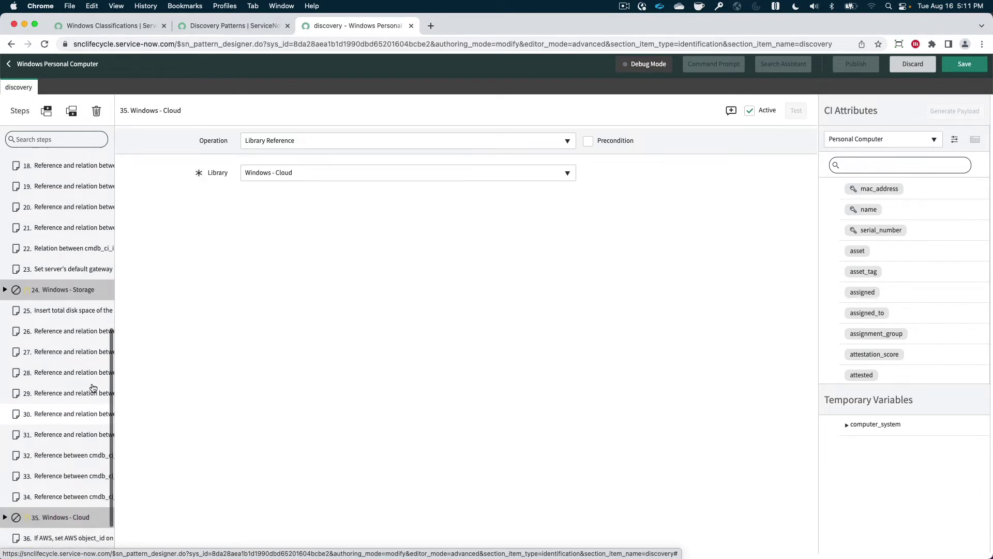
scroll(93, 388, "up", 8)
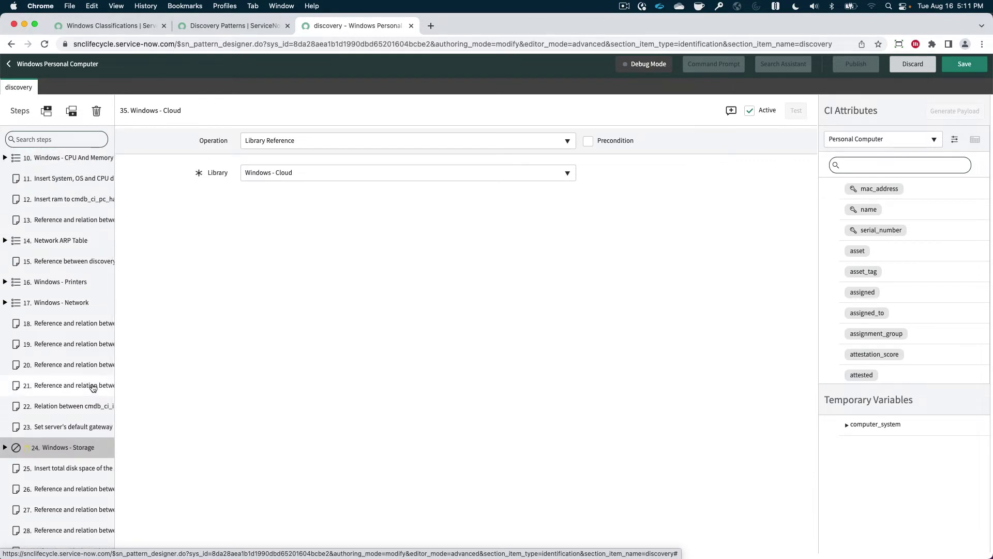
scroll(94, 388, "up", 3)
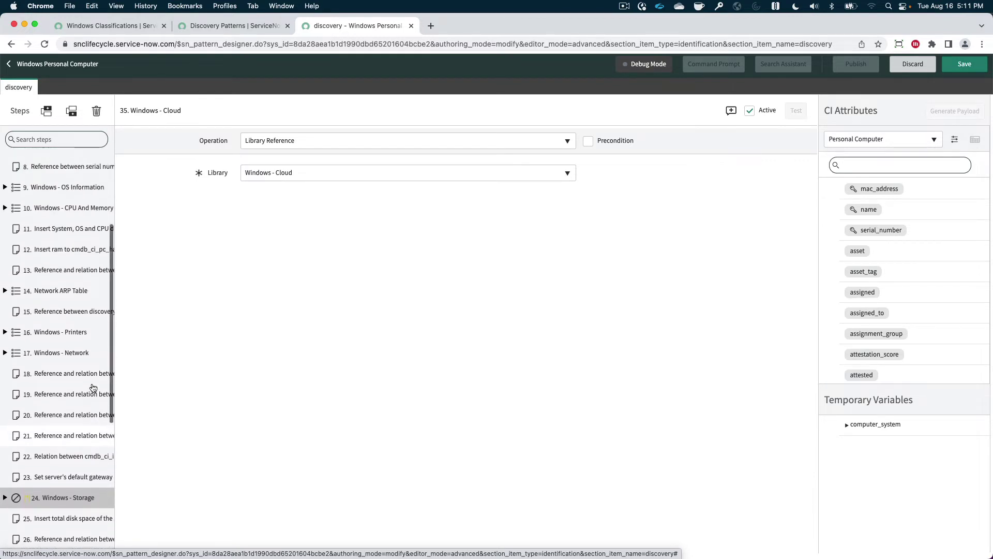
Save and publish the Windows Personal Computer pattern, then switch to the ci_computer-filtered Discovery Patterns list.
left_click(968, 70)
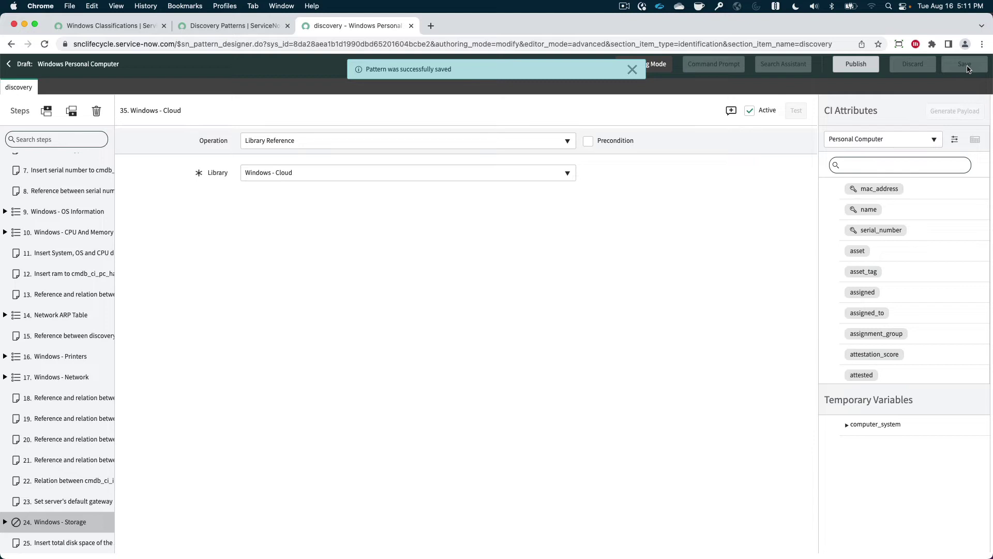
left_click(857, 65)
left_click(633, 72)
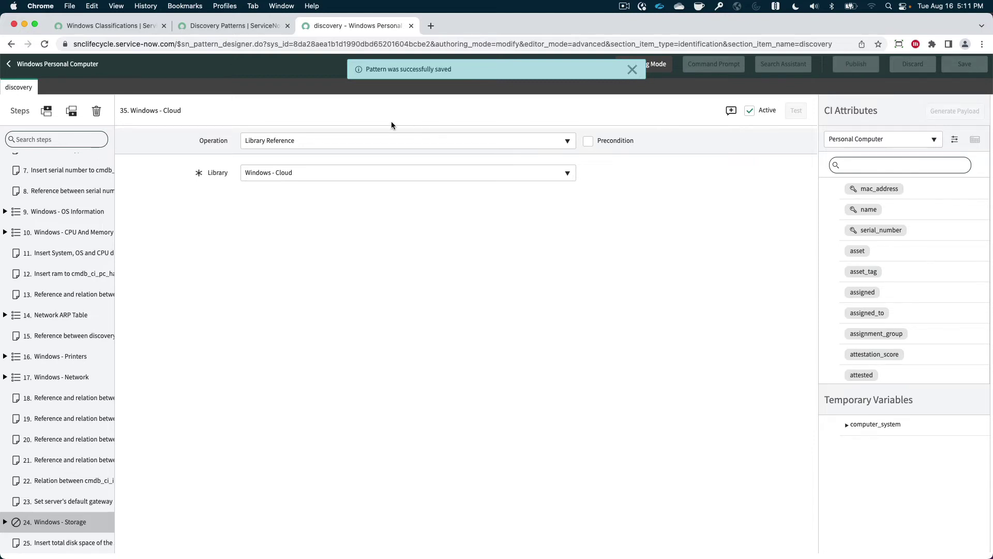
left_click(633, 69)
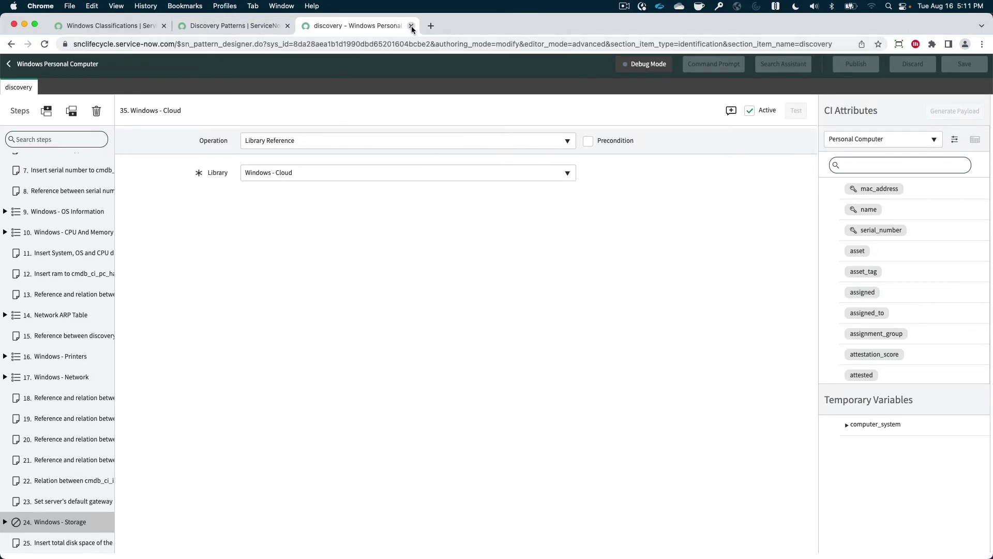
left_click(231, 23)
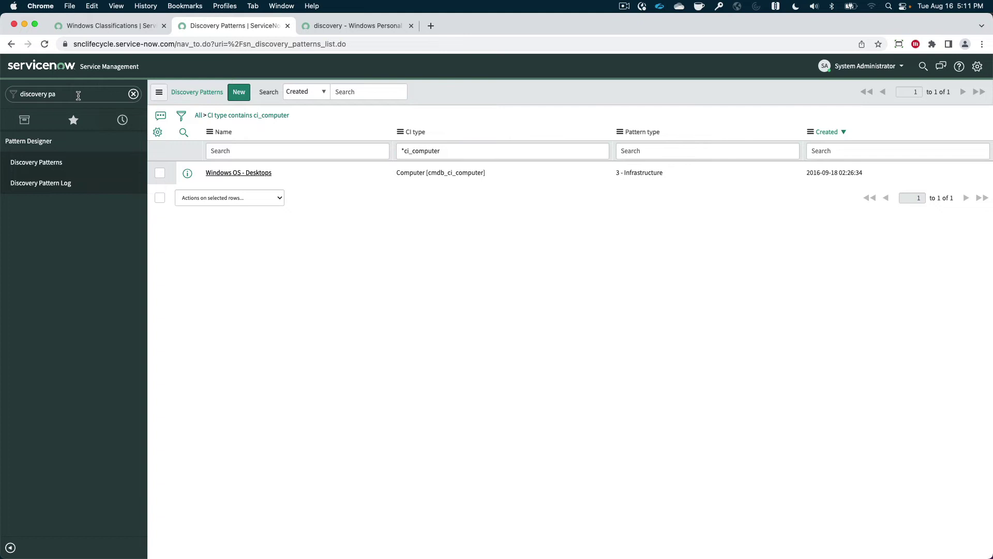
Filter the navigator by 'pre' to open the Pattern Pre/Post Scripts list.
left_click(78, 95)
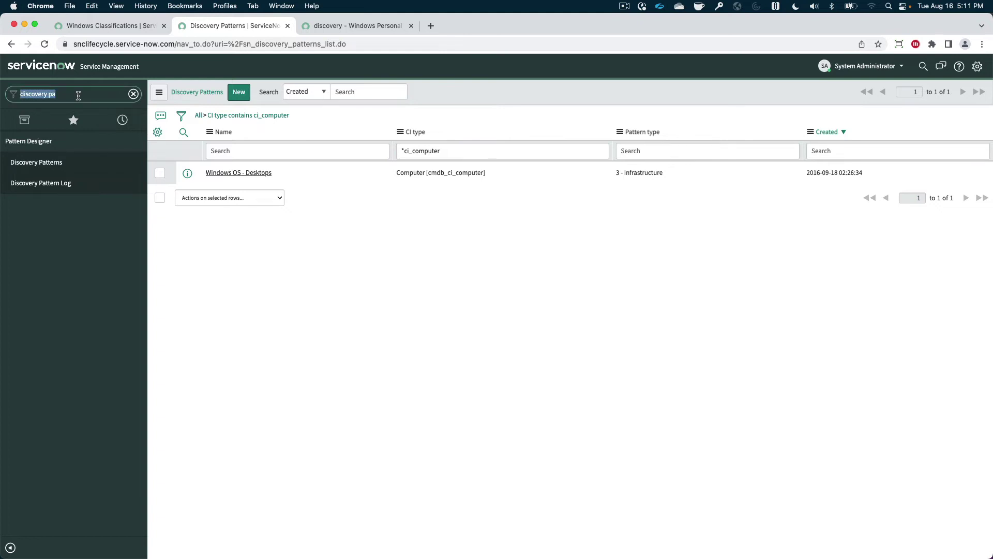
type("pre")
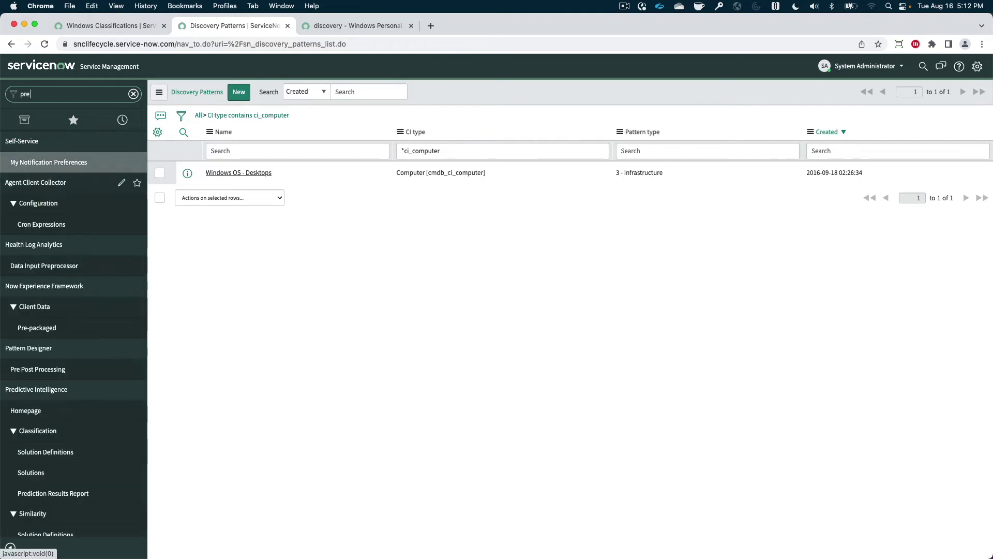
key("Return")
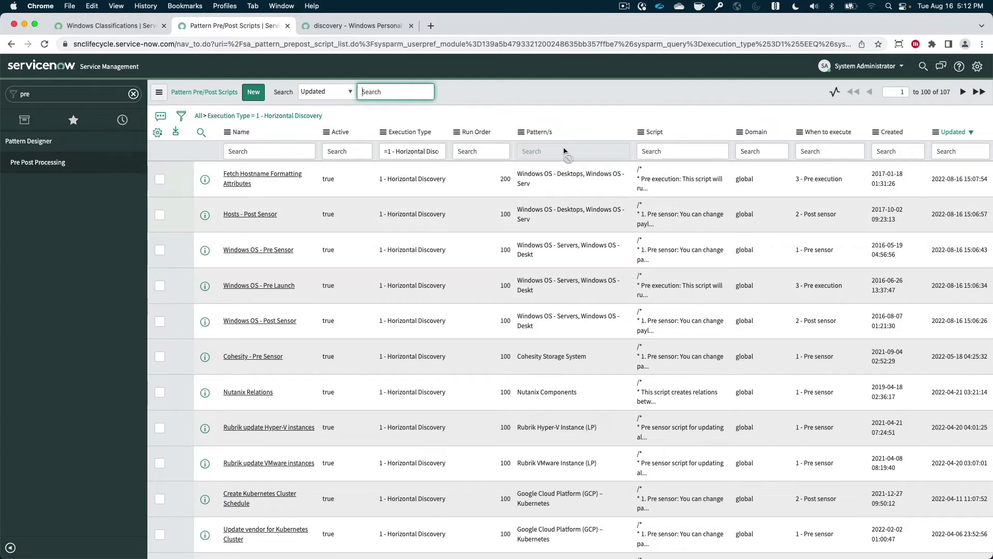
Search the scripts list for 'deskt' to locate the Windows OS - Desktops scripts.
key("super+f")
type("deskt")
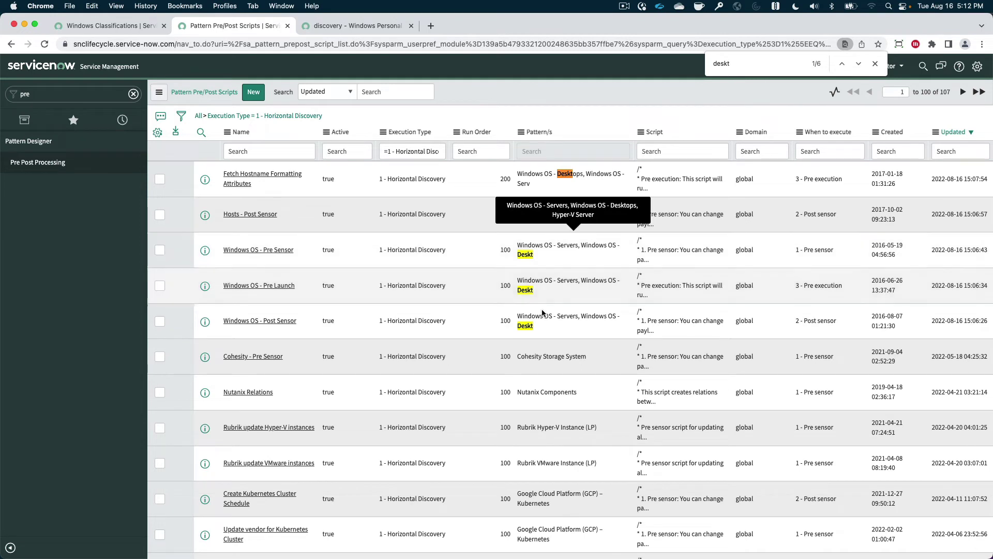
left_click(874, 64)
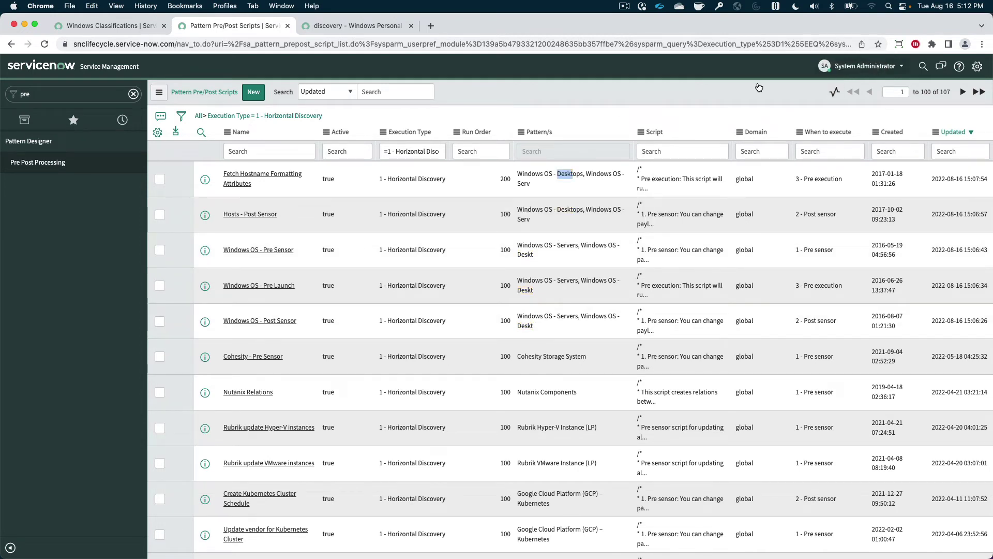
Open Fetch Hostname Formatting Attributes, Hosts - Post Sensor and the three Windows OS scripts in tabs.
left_click(273, 175, "super")
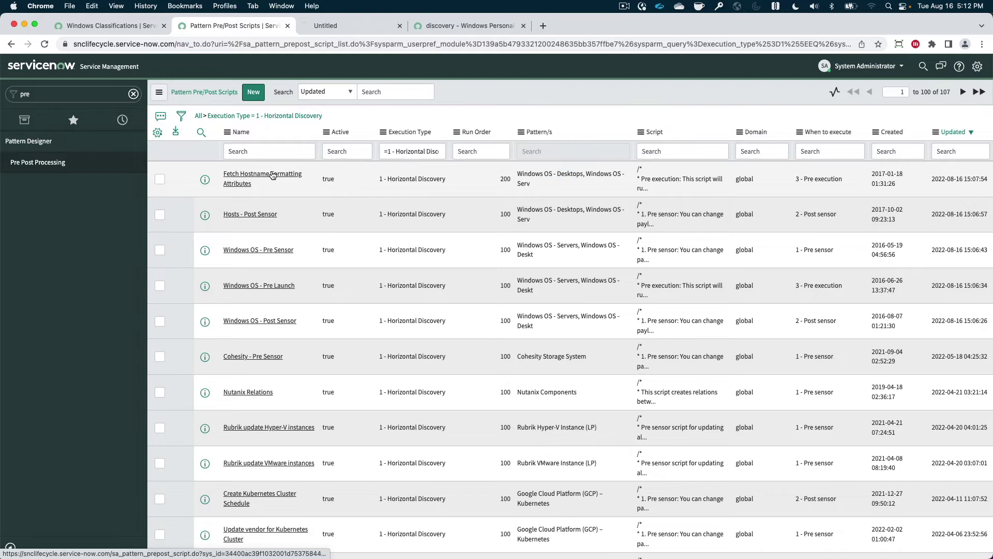
left_click(261, 214, "super")
left_click(256, 250, "super")
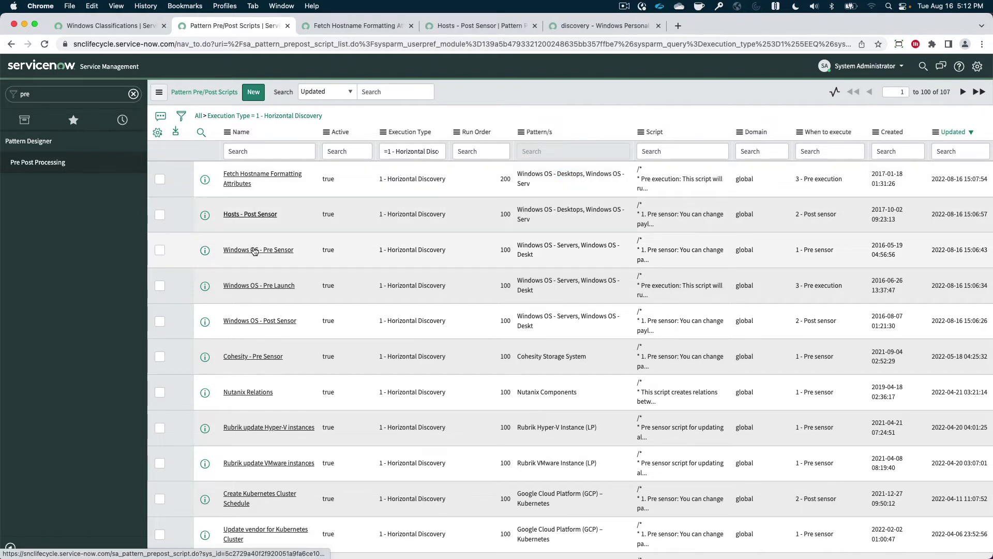
left_click(261, 286, "super")
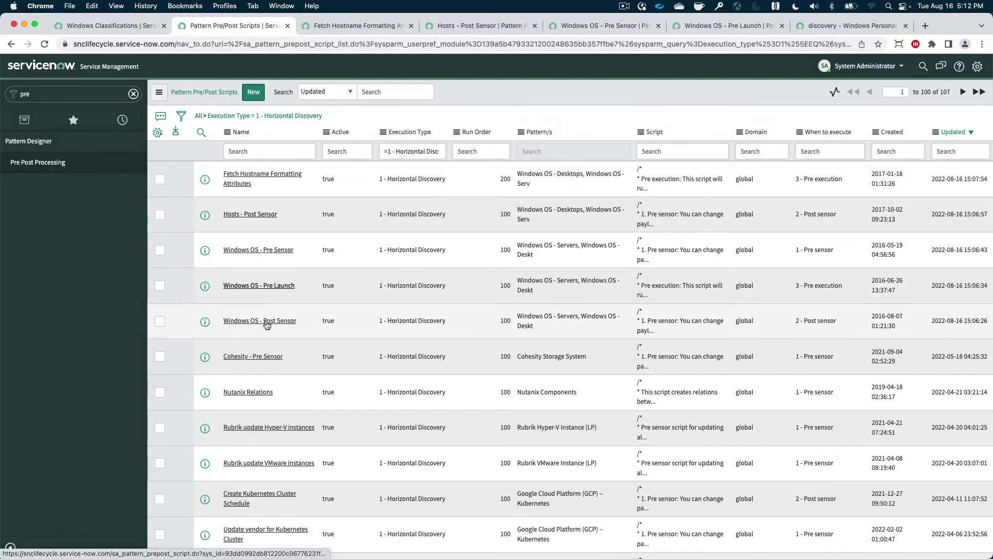
left_click(261, 321, "super")
left_click(331, 25)
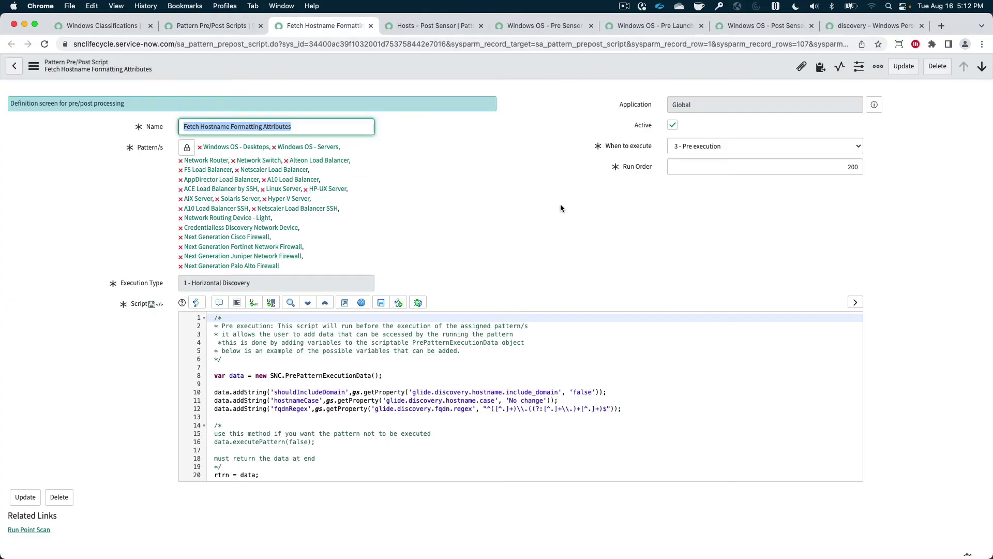
Add Windows Personal Computer to the Fetch Hostname Formatting Attributes script's patterns and update it.
left_click(187, 148)
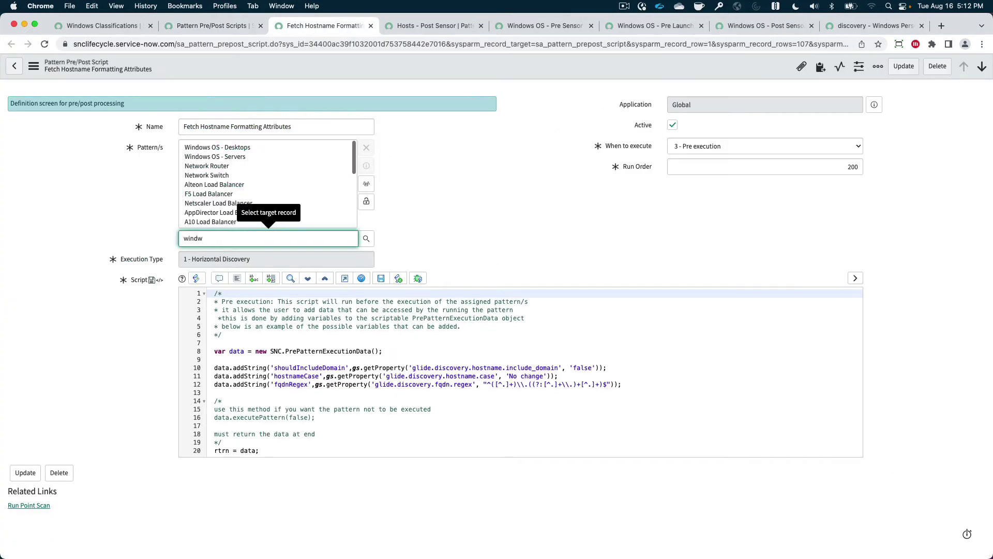
type("window")
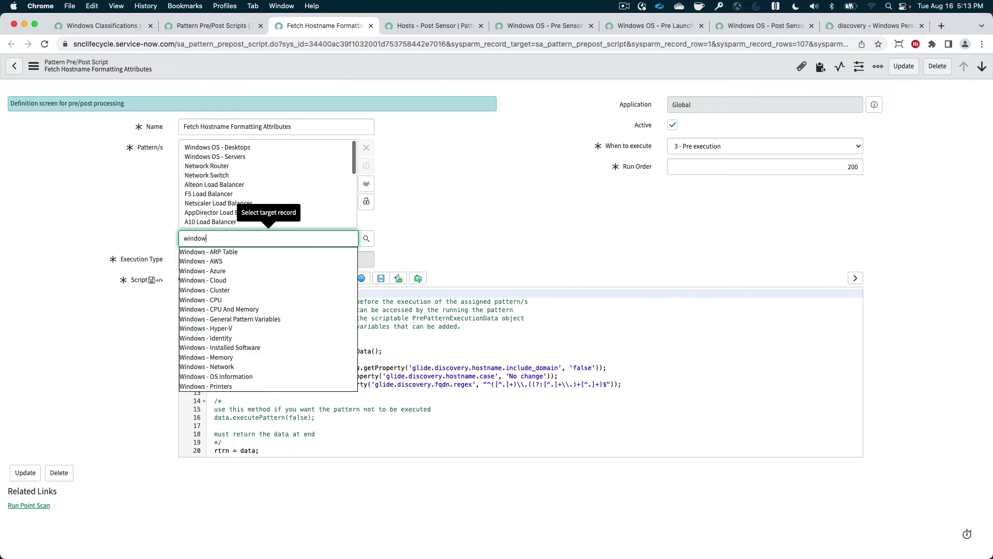
type("s p")
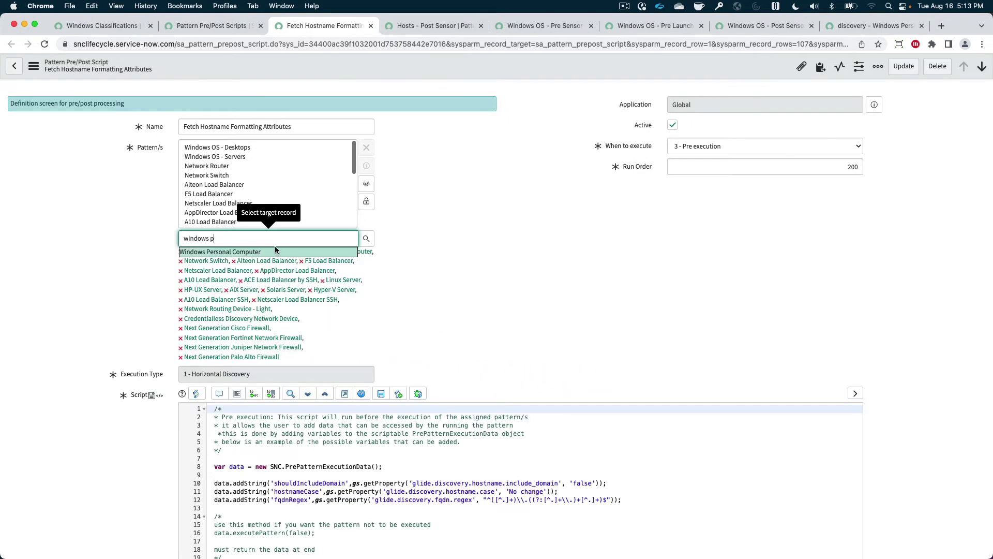
left_click(275, 246)
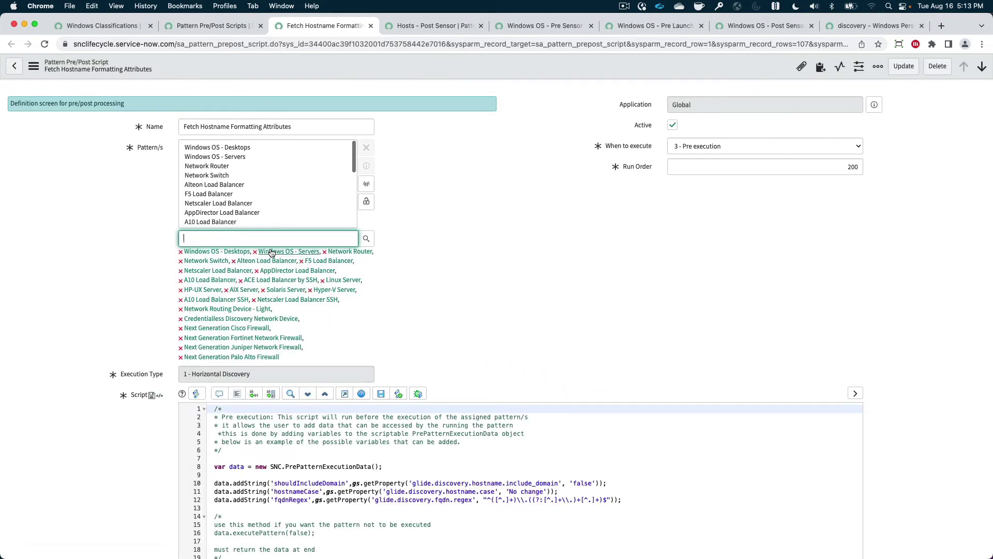
left_click(904, 65)
Add Windows Personal Computer to the Hosts - Post Sensor script's patterns and update it.
left_click(429, 23)
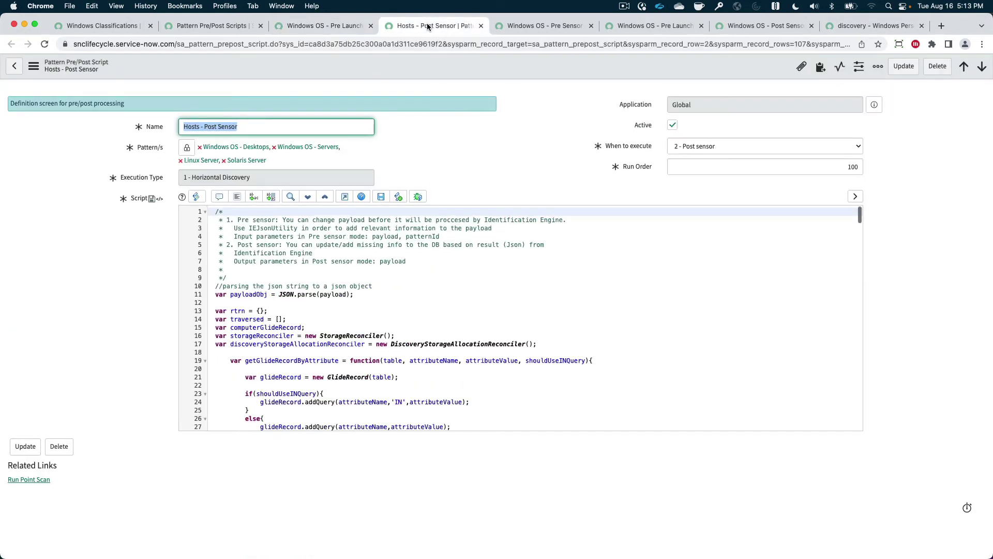
left_click(187, 148)
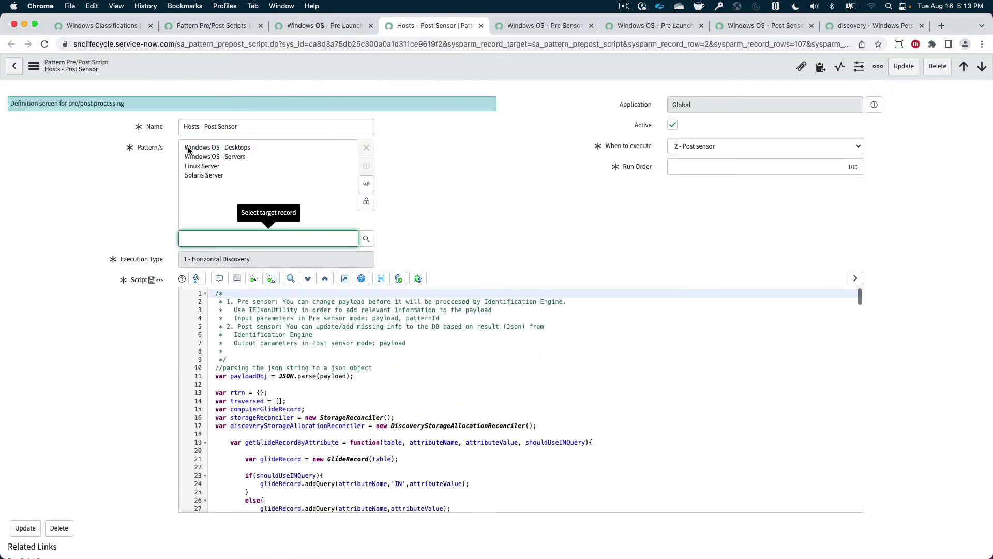
type("windows p")
key("Return")
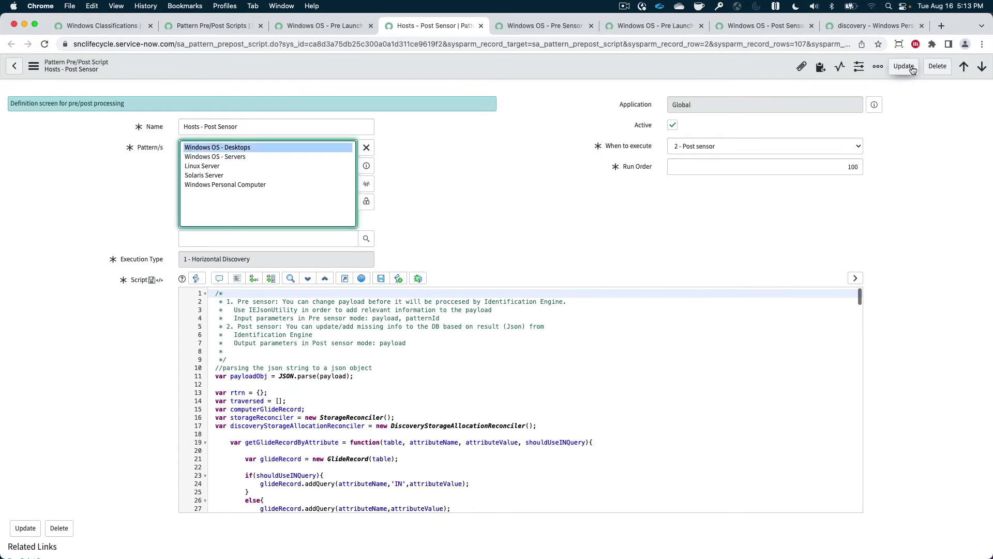
left_click(904, 66)
Add Windows Personal Computer to the Windows OS - Pre Sensor script's patterns and update it.
left_click(549, 26)
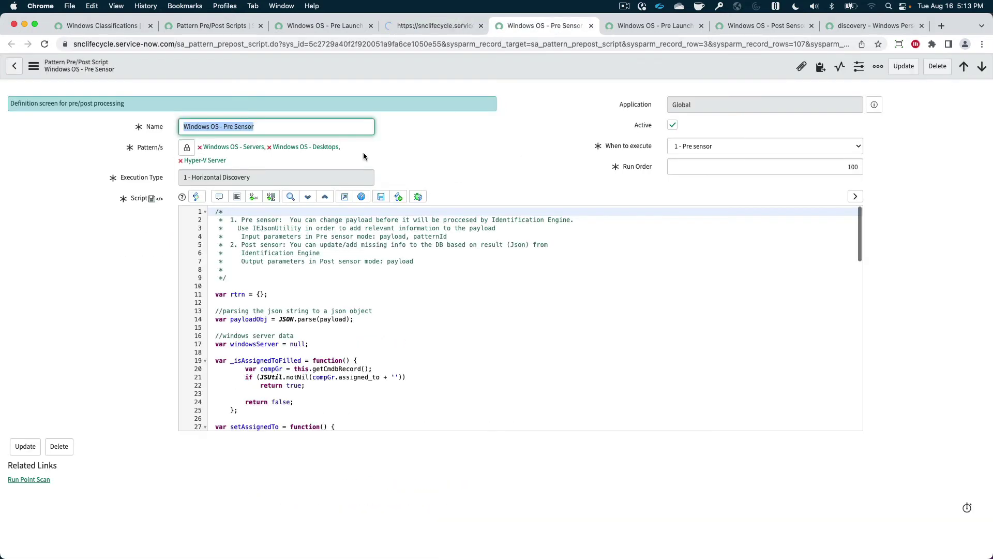
left_click(187, 147)
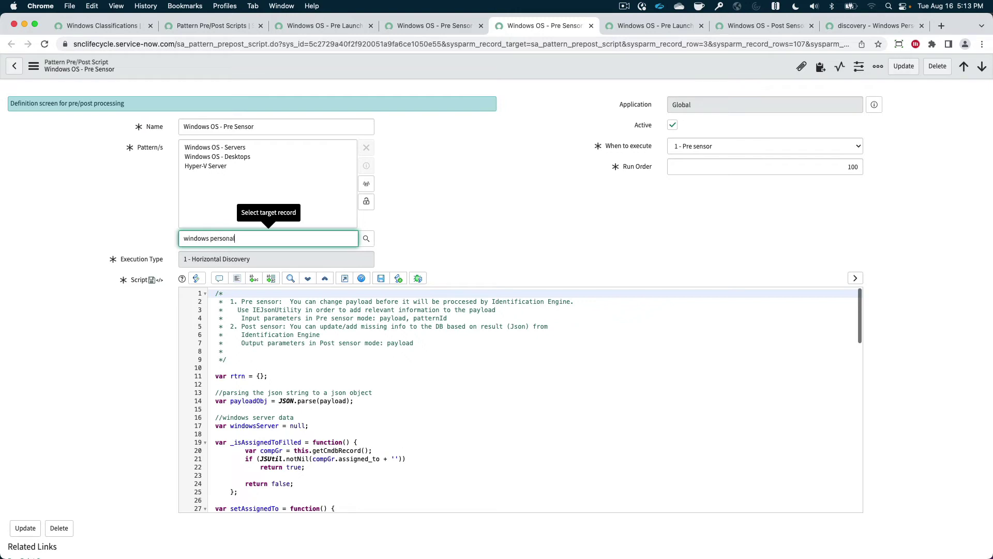
left_click(222, 250)
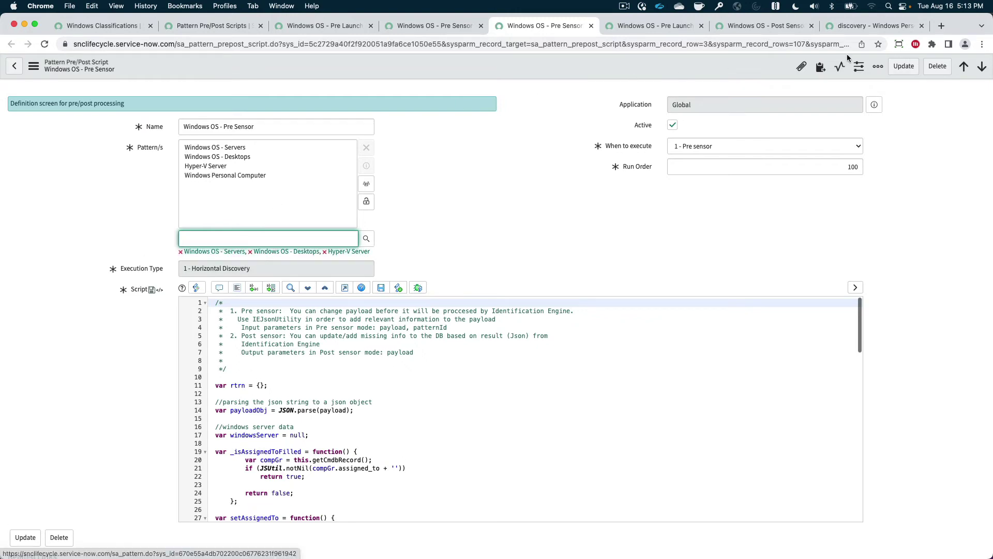
left_click(905, 67)
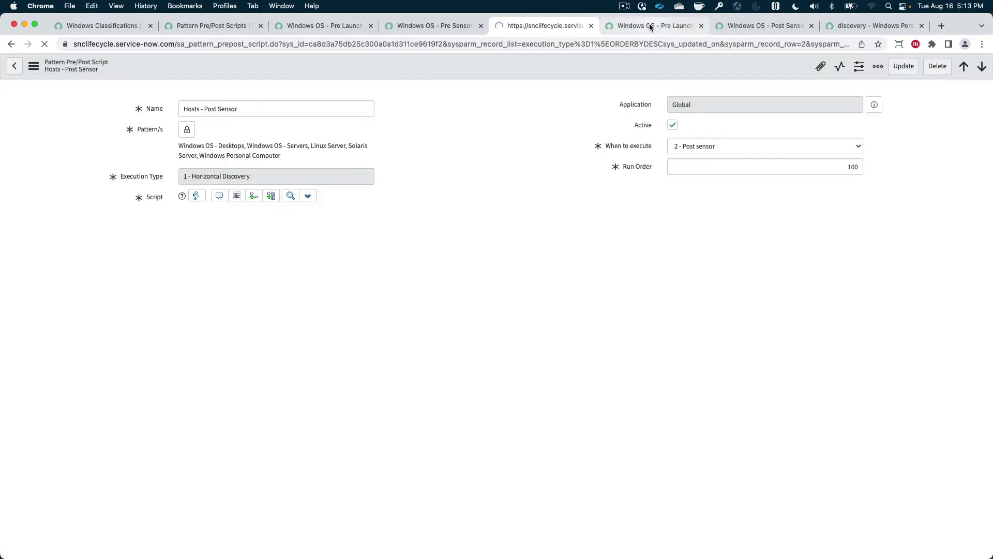
Add Windows Personal Computer to the Windows OS - Pre Launch script's patterns and update it.
left_click(650, 27)
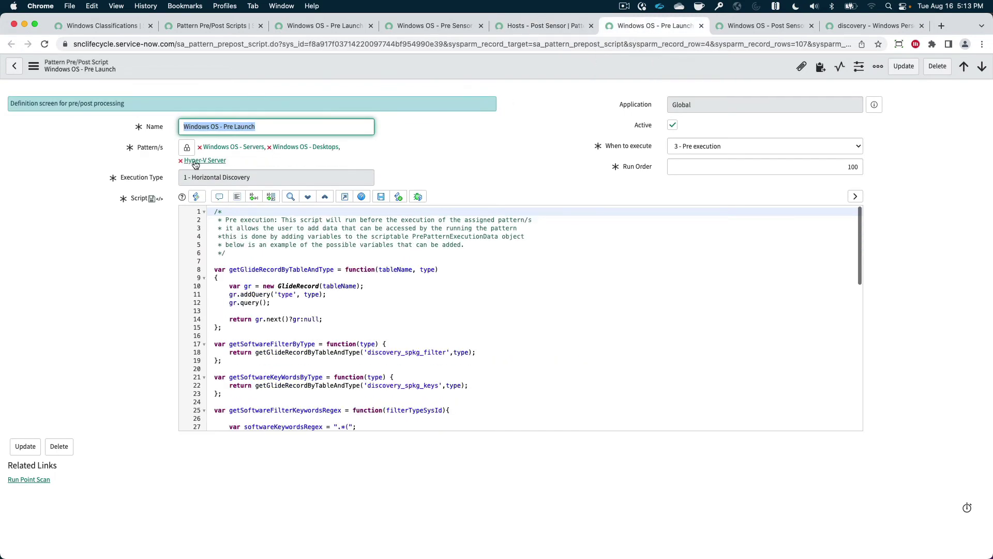
left_click(45, 47)
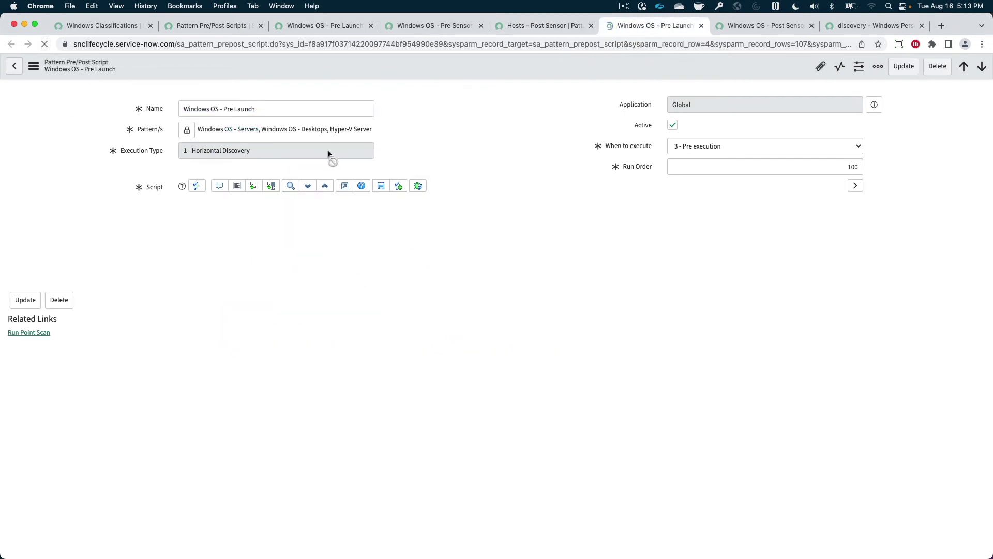
left_click(184, 147)
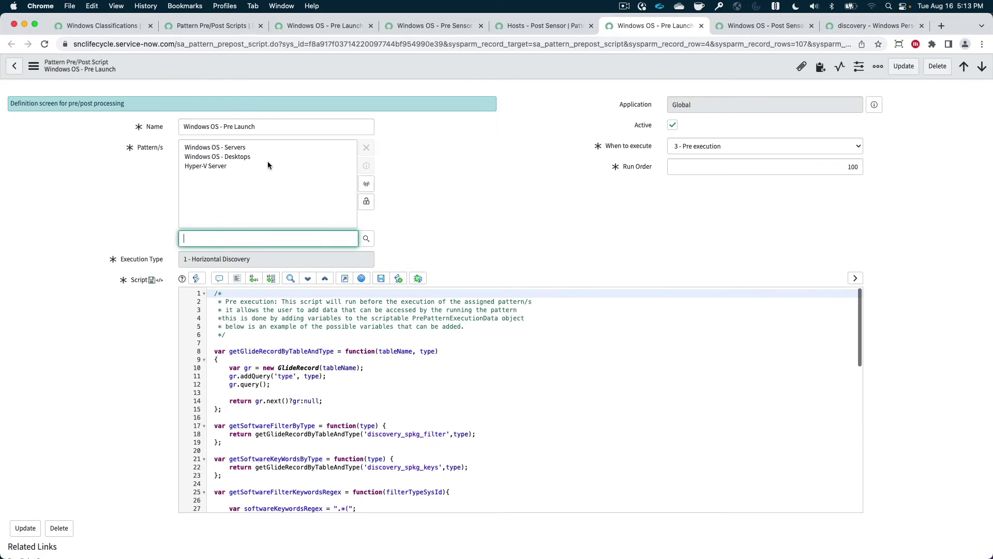
type("windows p")
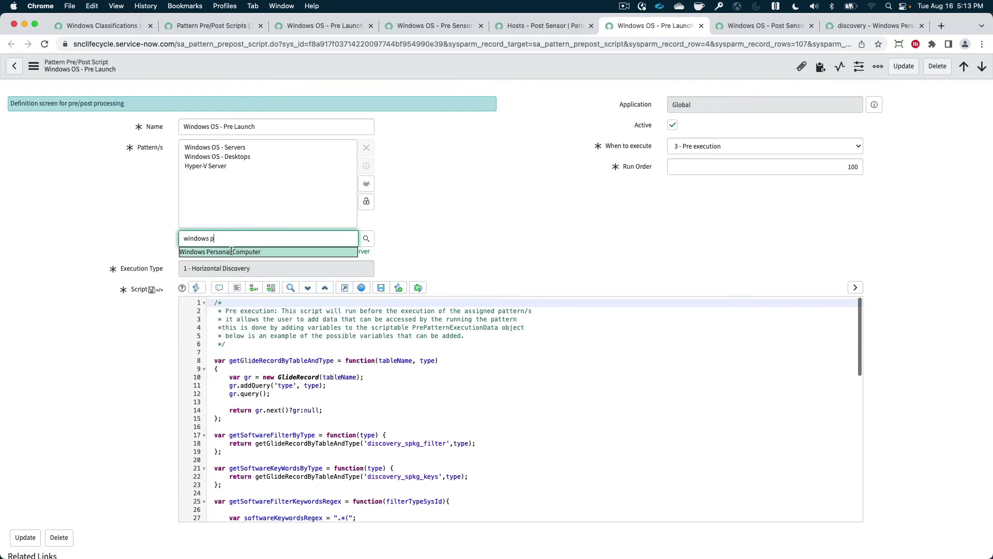
left_click(231, 251)
left_click(904, 66)
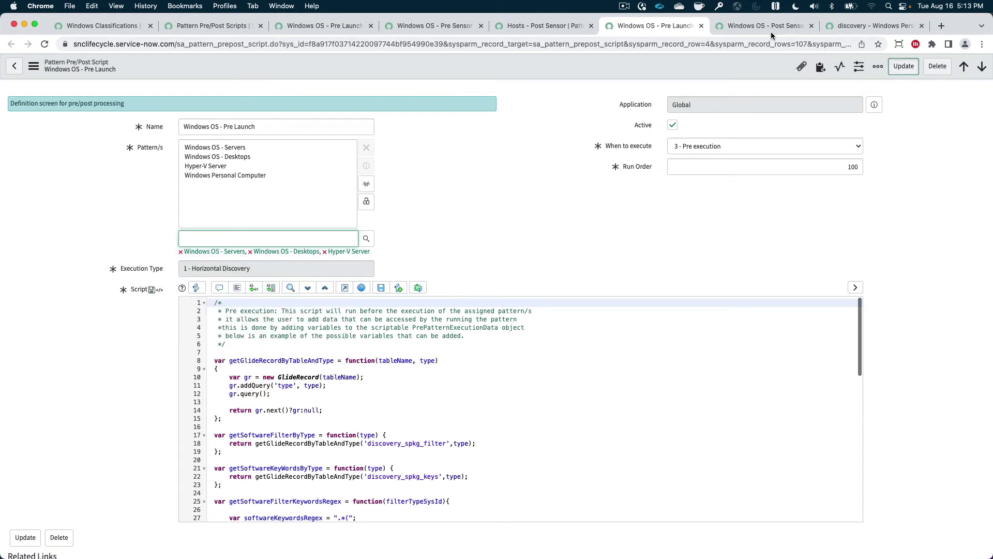
Add Windows Personal Computer to the Windows OS - Post Sensor script's patterns and update it.
left_click(767, 26)
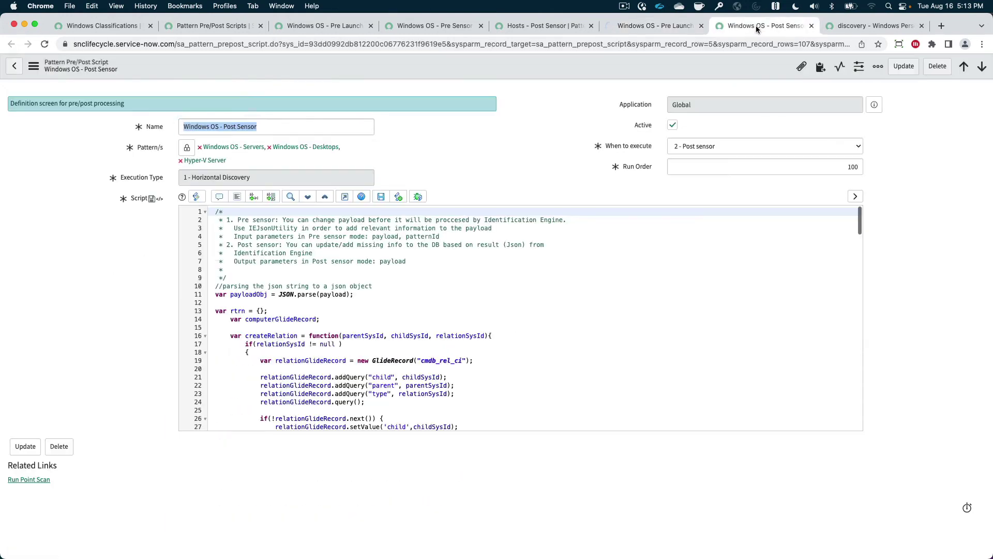
left_click(186, 150)
type("windo")
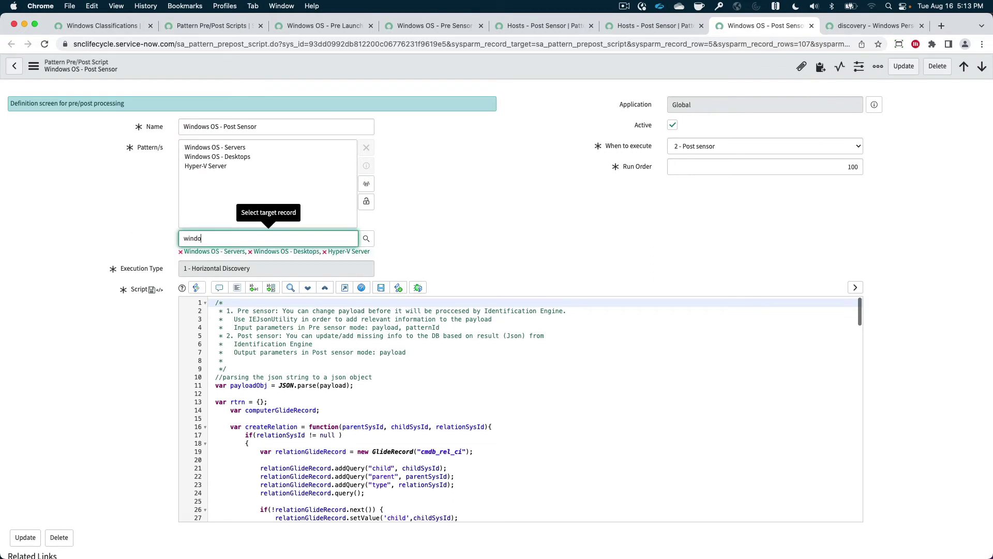
type("ws p")
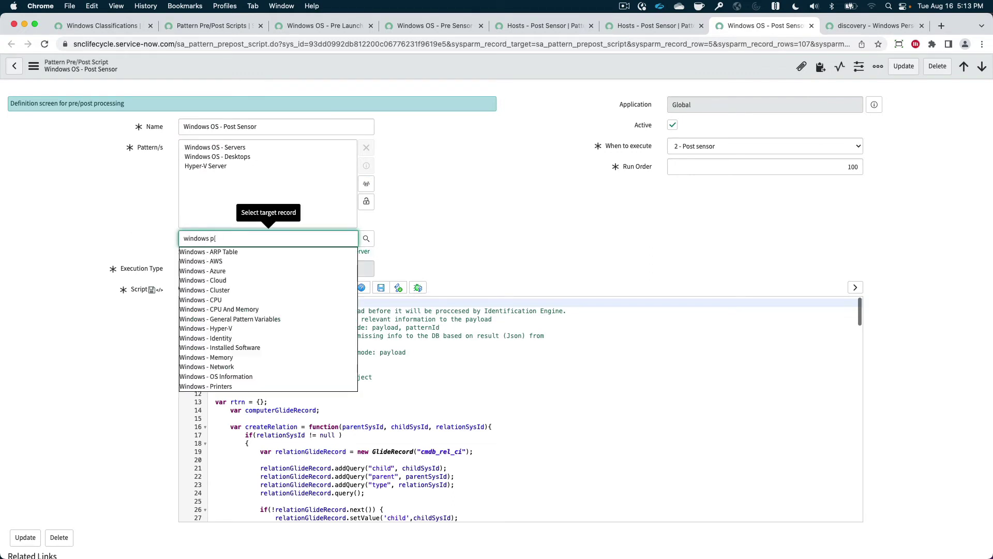
left_click(217, 252)
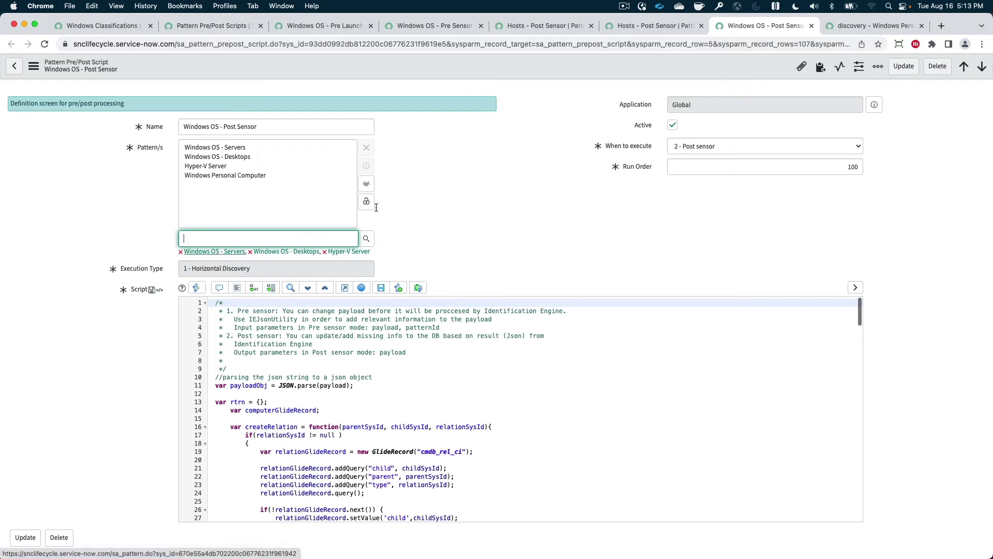
left_click(900, 67)
Check the saved scripts and close the Hosts - Post Sensor, Fetch Hostname and Pre Sensor records.
left_click(852, 26)
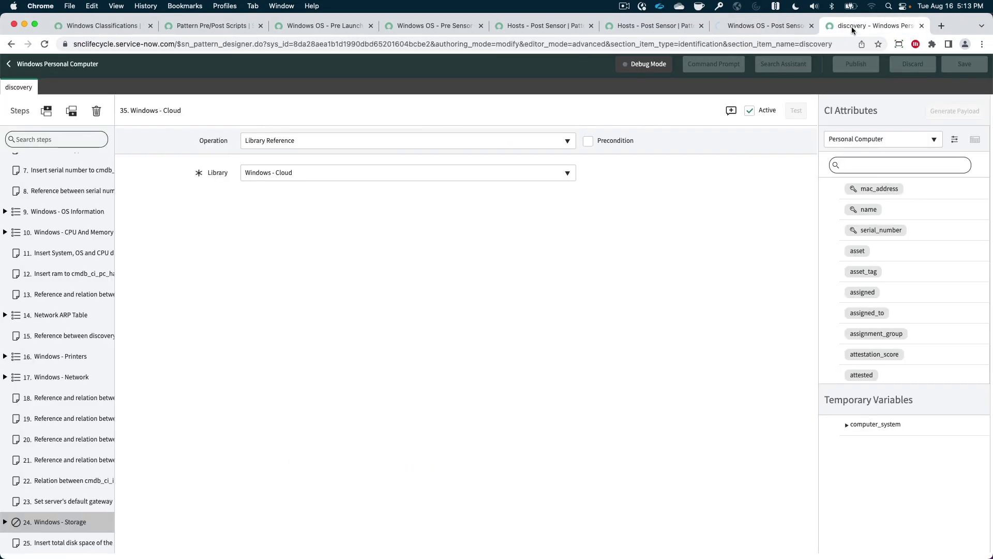
left_click(762, 29)
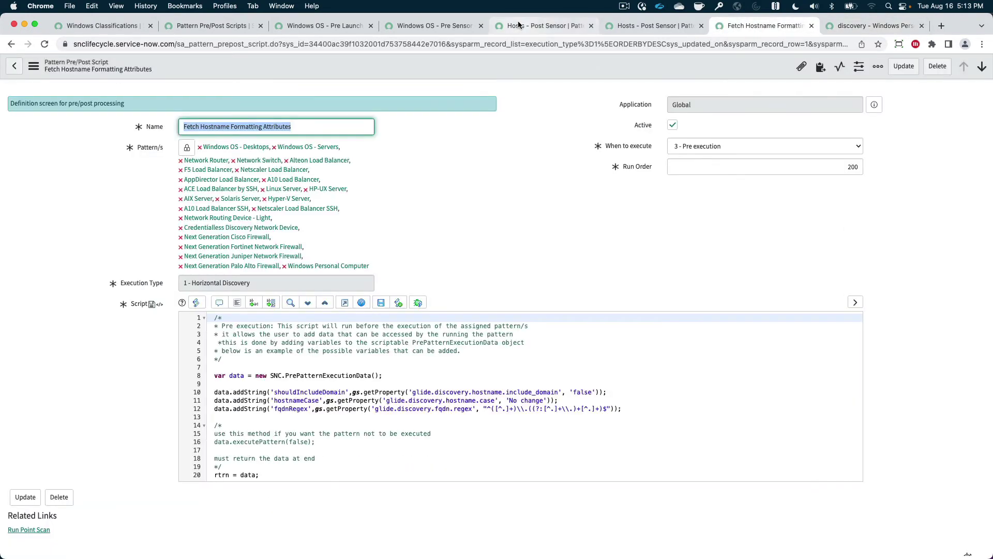
left_click(580, 26)
left_click(590, 26)
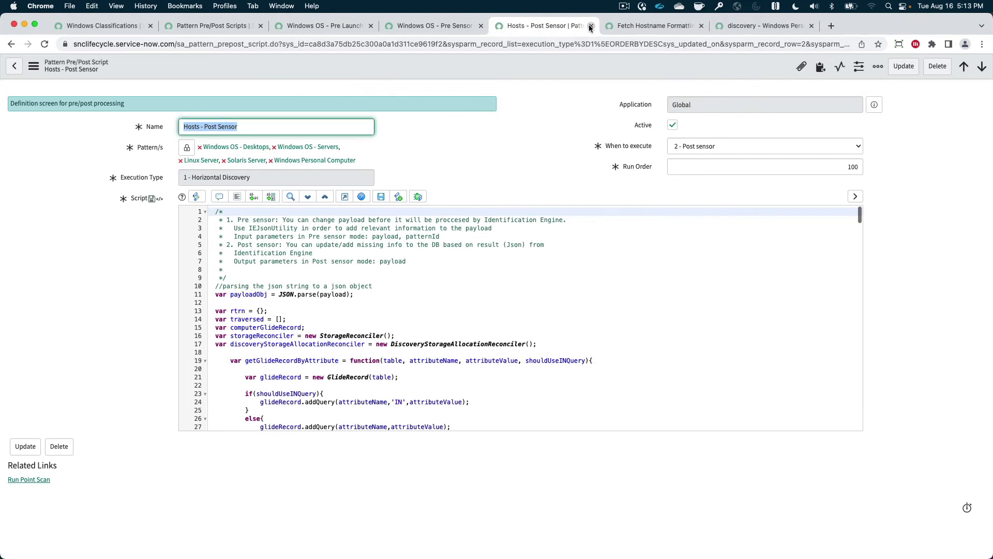
left_click(591, 26)
left_click(590, 26)
left_click(433, 24)
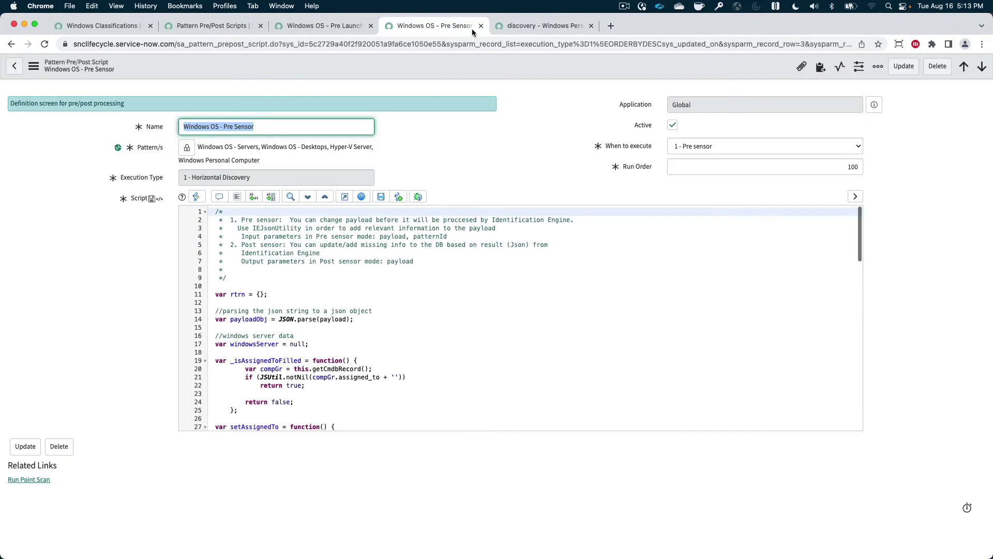
left_click(481, 26)
left_click(330, 27)
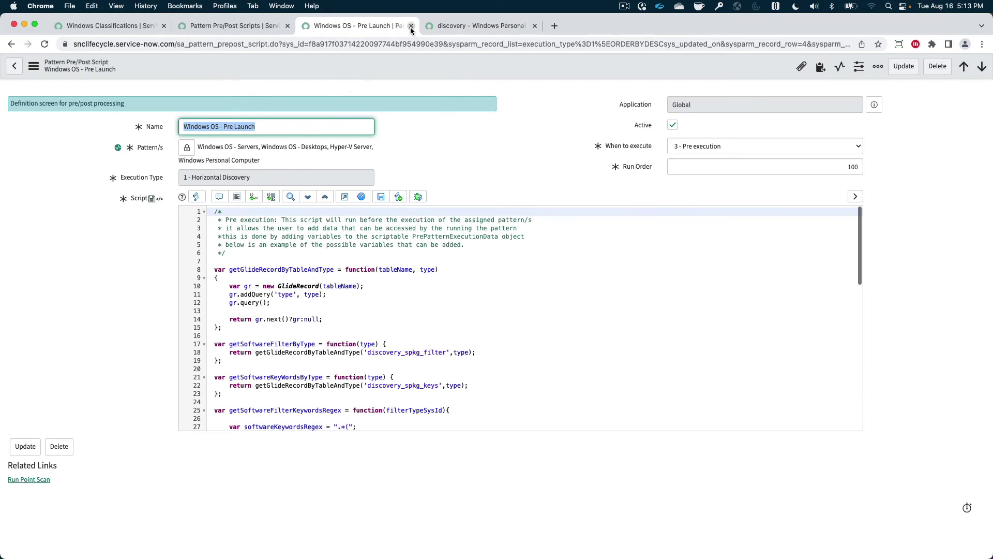
Reopen the five Windows pre/post script records from the Pattern Pre/Post Scripts list in tabs.
left_click(370, 26)
left_click(238, 29)
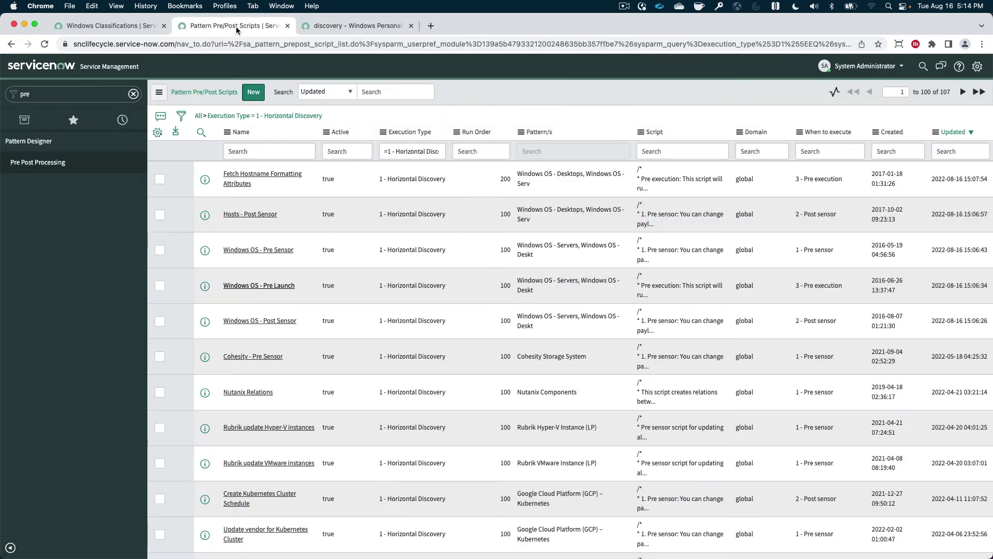
left_click(226, 176, "super")
left_click(243, 214, "super")
left_click(253, 250, "super")
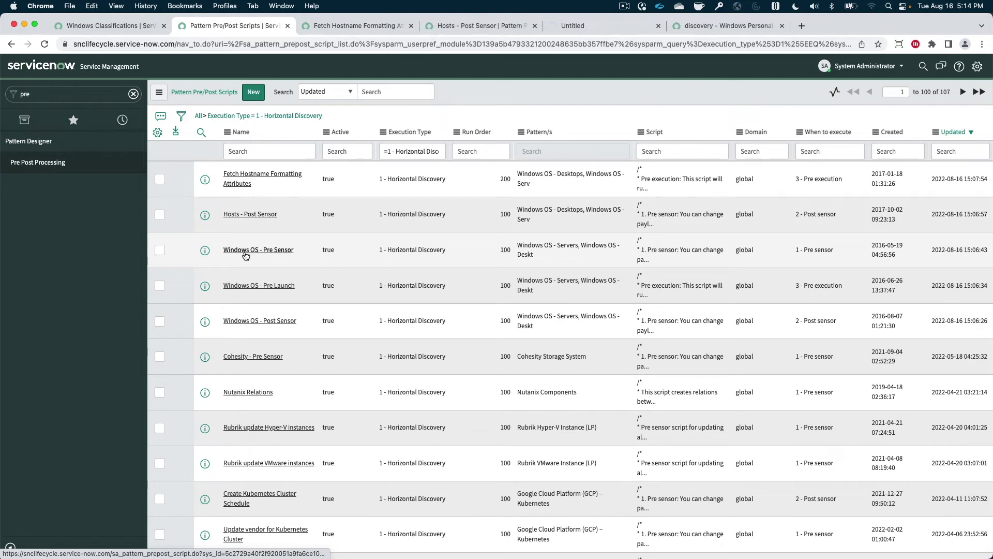
left_click(246, 286, "super")
left_click(258, 321, "super")
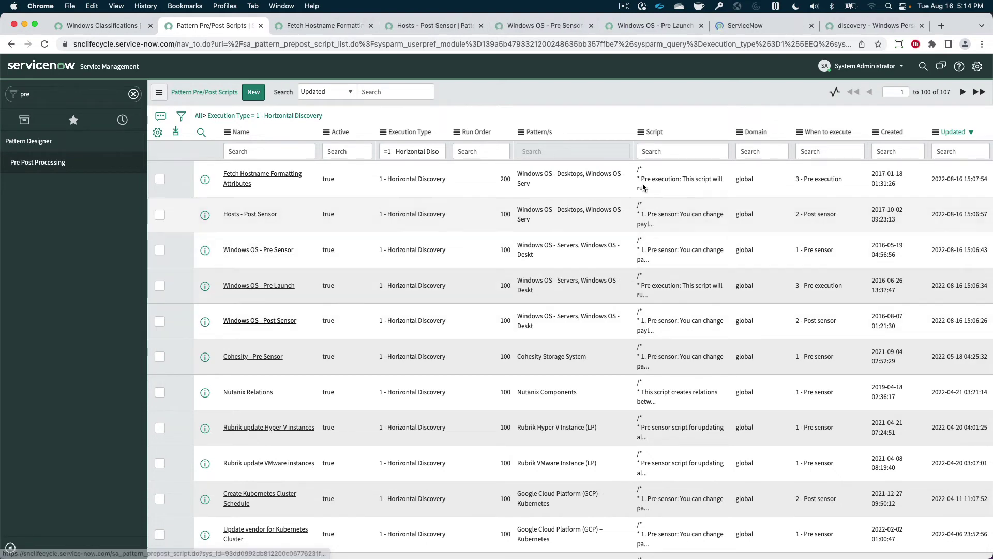
Verify each script's Pattern/s field includes Windows Personal Computer.
left_click(337, 26)
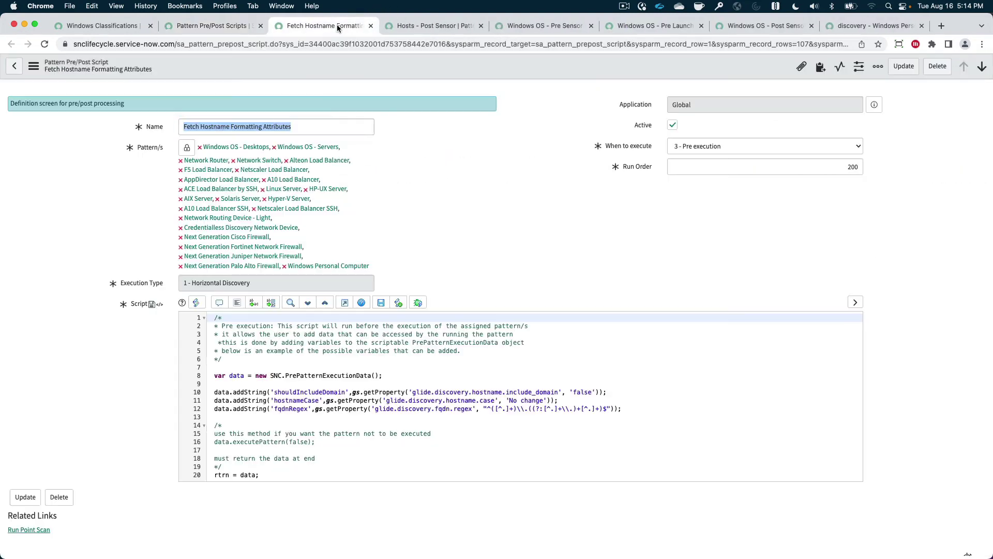
left_click(445, 25)
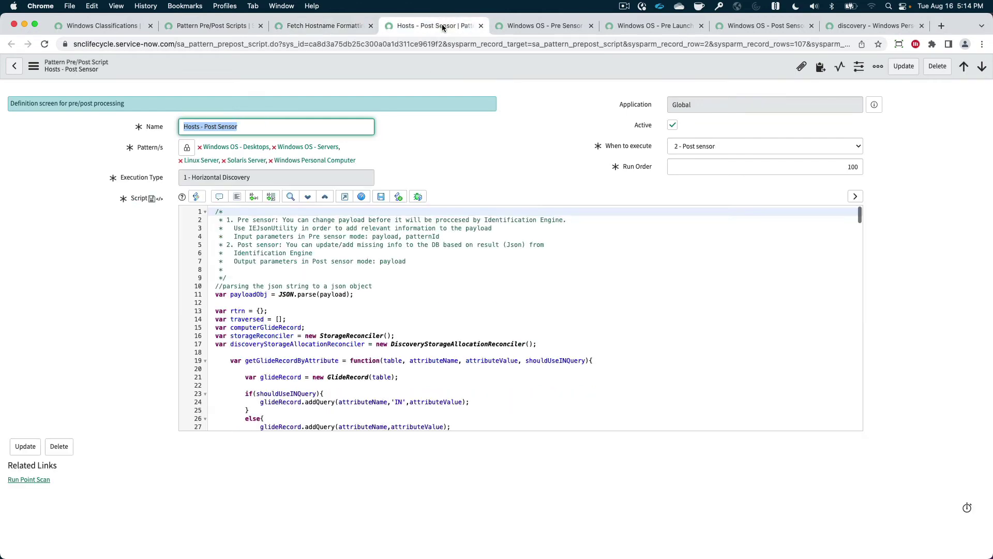
left_click(525, 25)
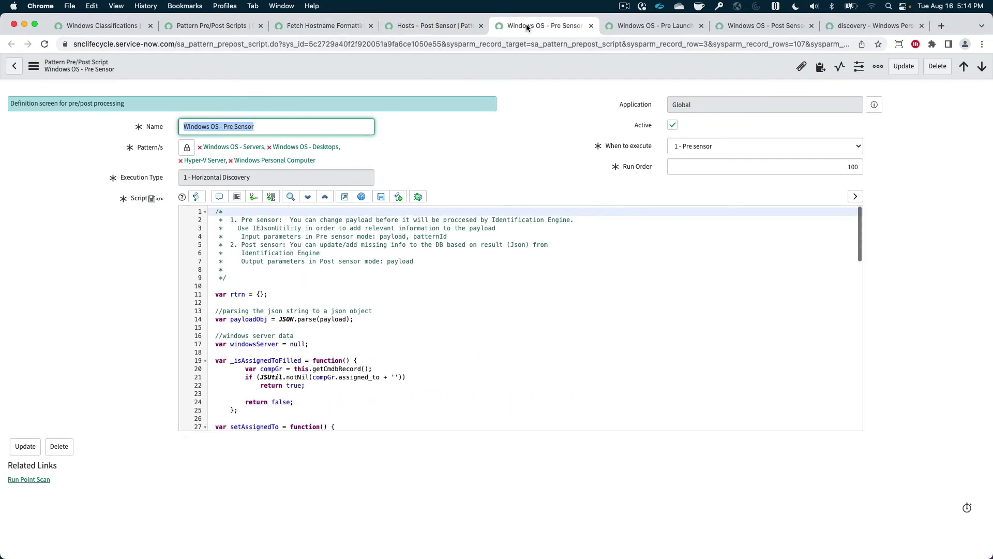
left_click(653, 26)
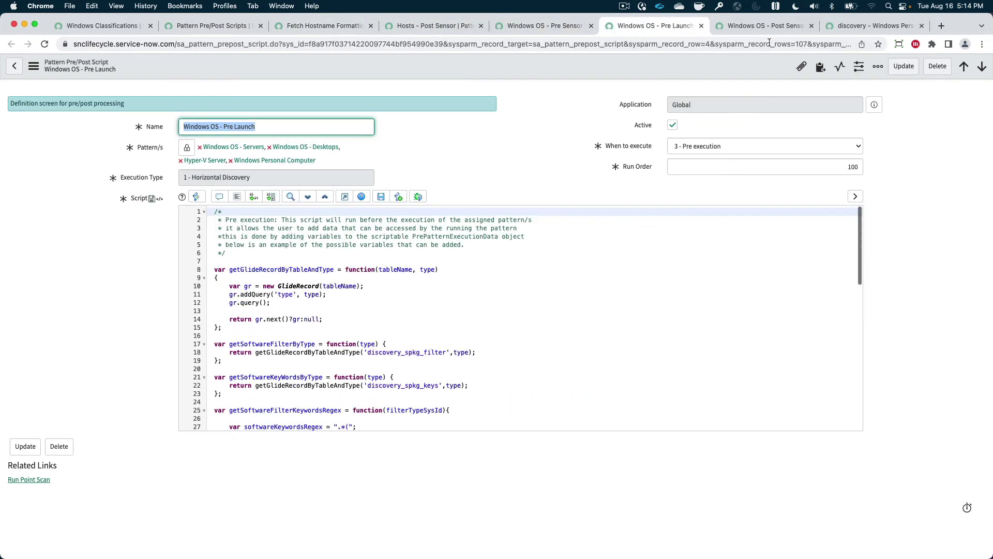
left_click(762, 26)
left_click(890, 26)
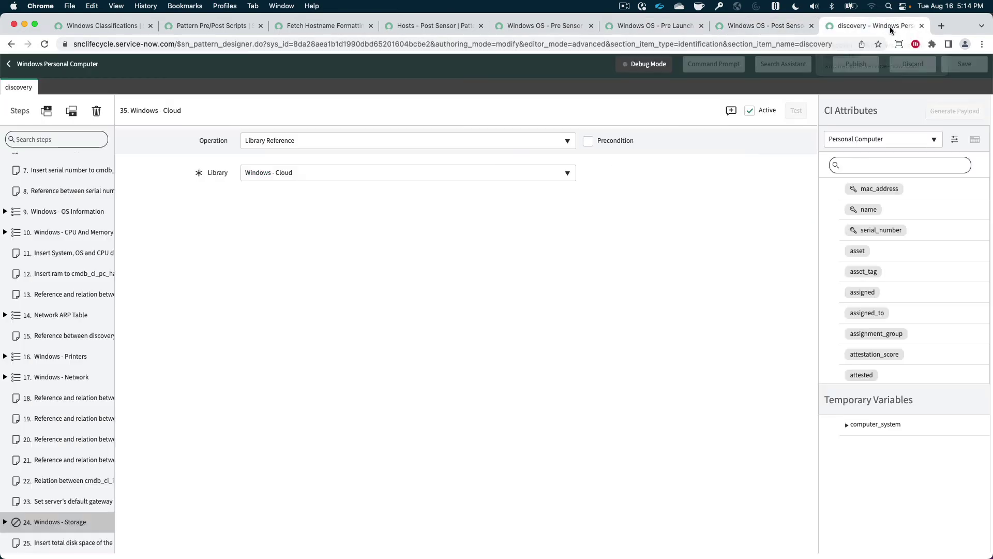
left_click(793, 26)
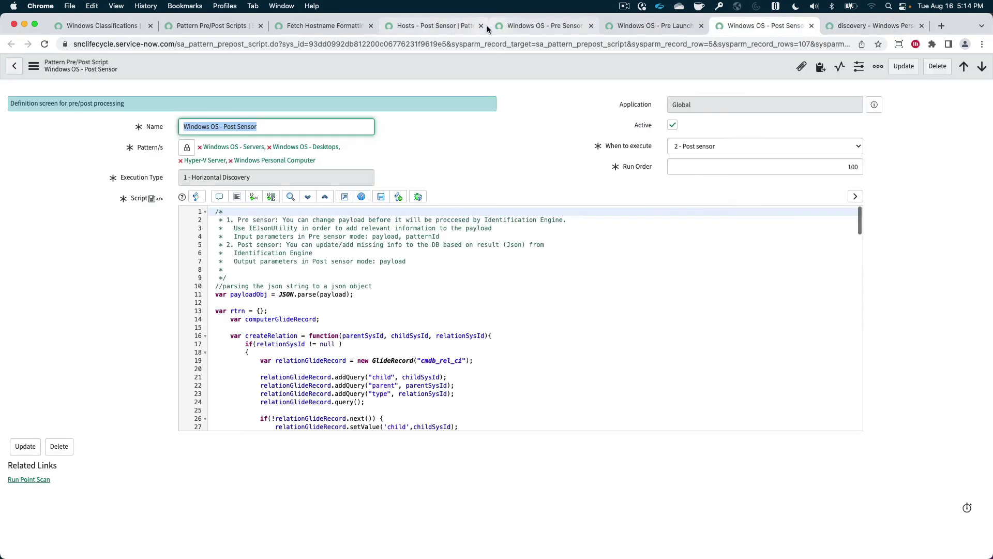
Close the Hosts - Post Sensor, three Windows OS script and pattern designer tabs.
left_click(481, 26)
left_click(481, 26)
left_click(482, 26)
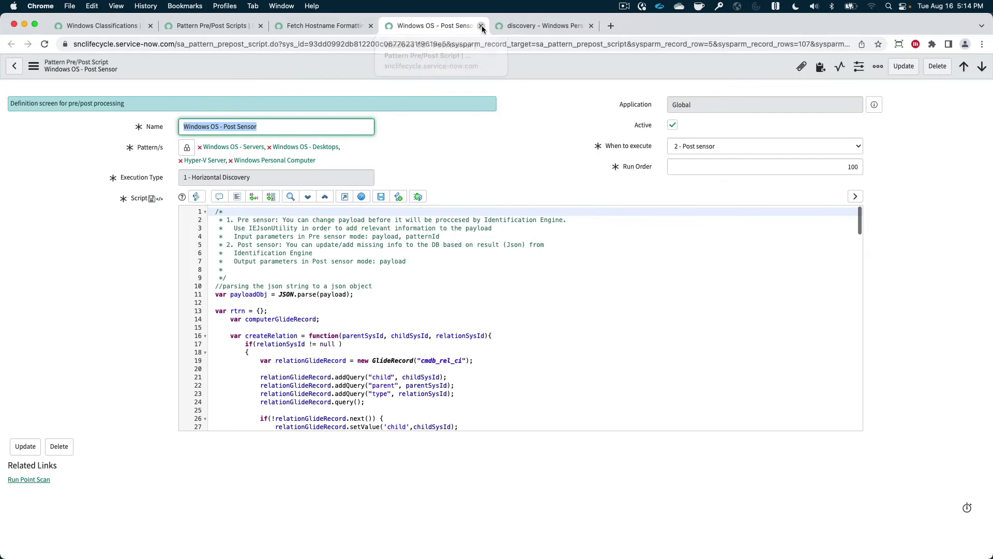
left_click(481, 26)
left_click(481, 26)
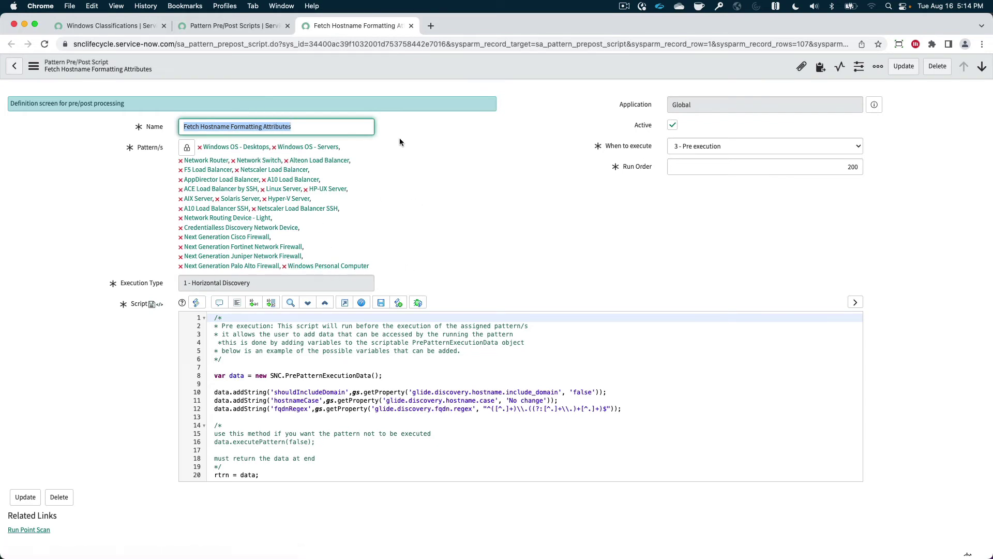
Close the remaining script record and open the CI Classification > Windows list via the navigator.
left_click(410, 27)
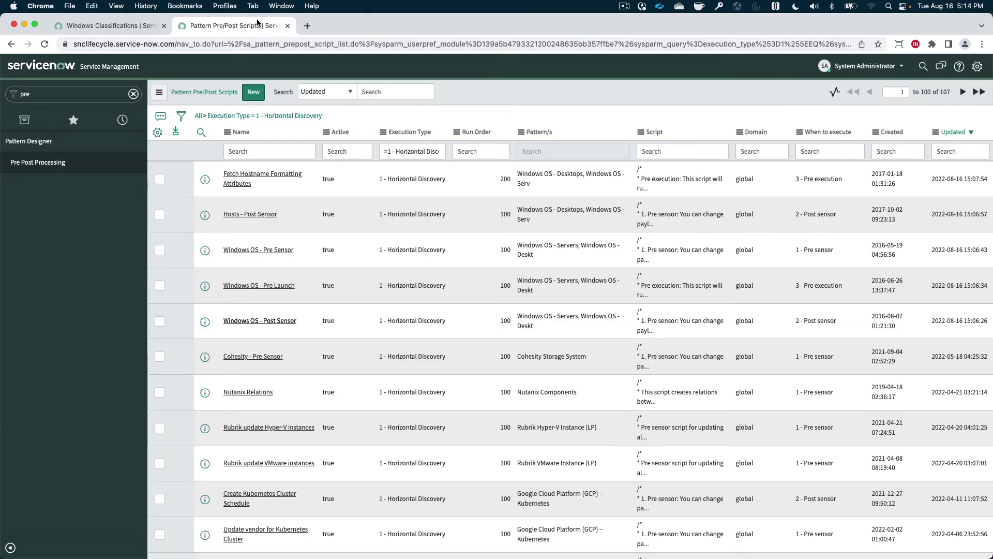
double_click(51, 98)
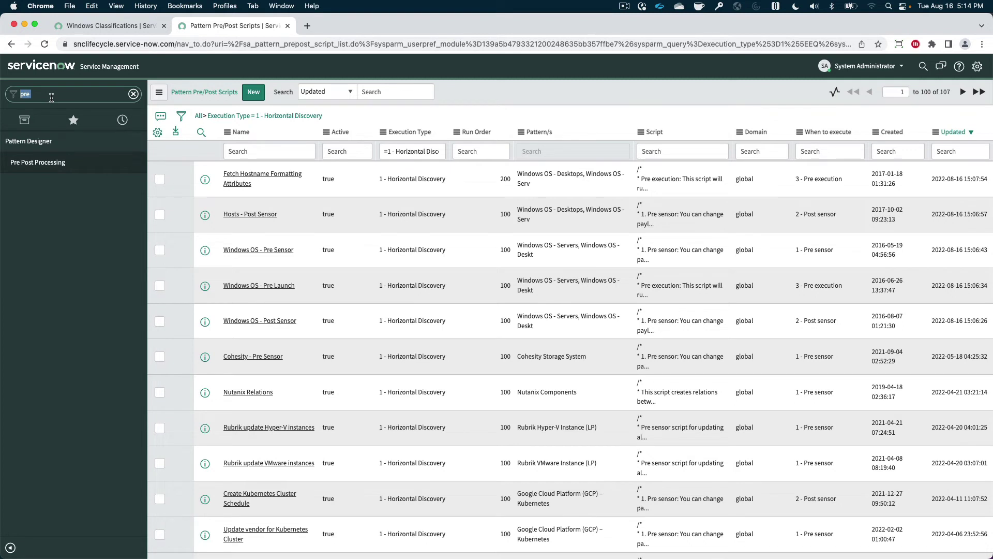
type("discovery")
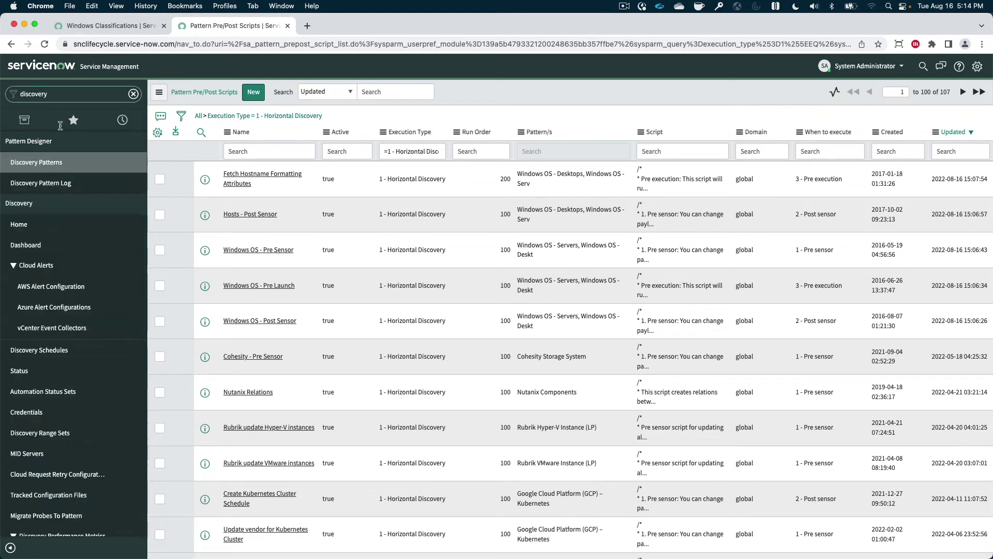
scroll(71, 275, "down", 10)
scroll(71, 276, "down", 12)
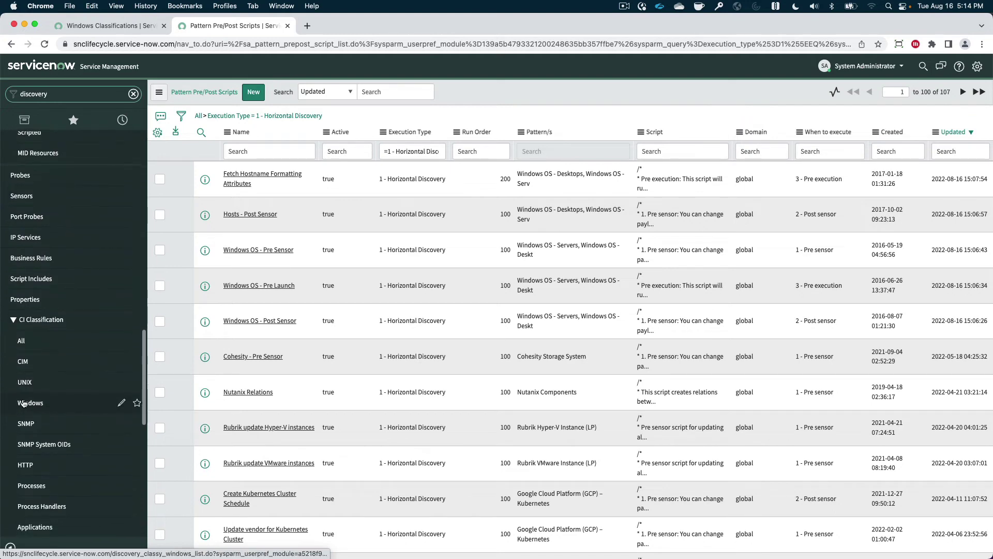
left_click(30, 414)
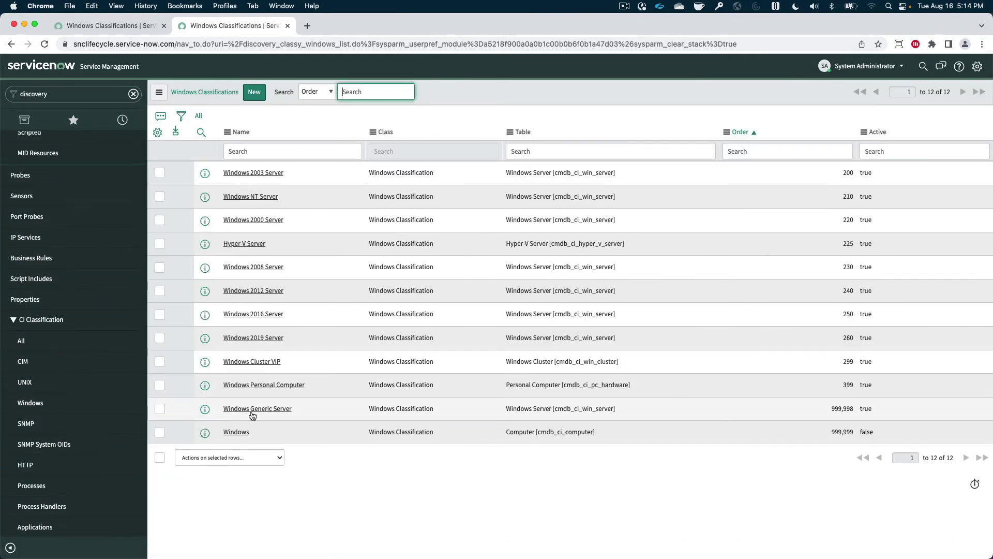
Open the Windows Personal Computer classification and edit its Triggers probes list.
left_click(264, 385)
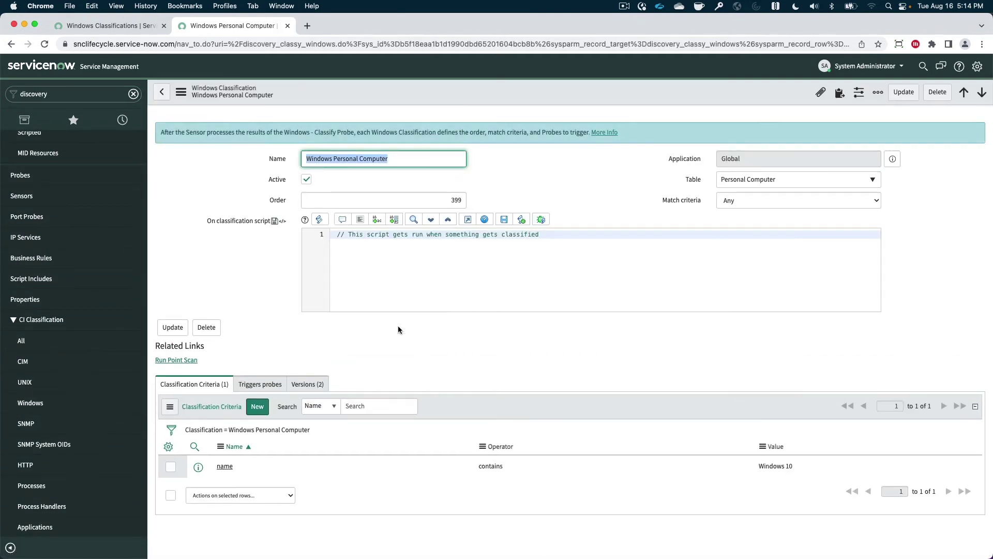
left_click(265, 385)
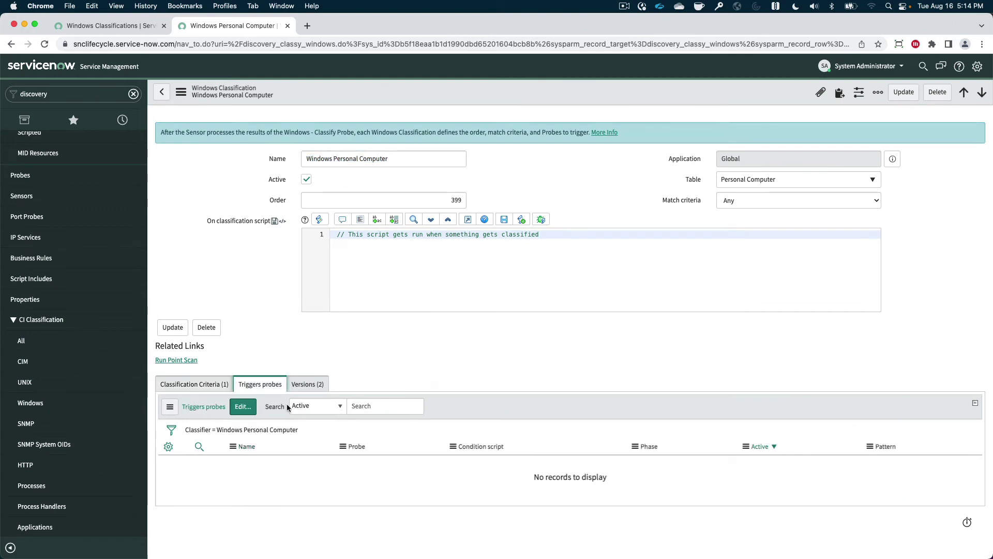
left_click(243, 407)
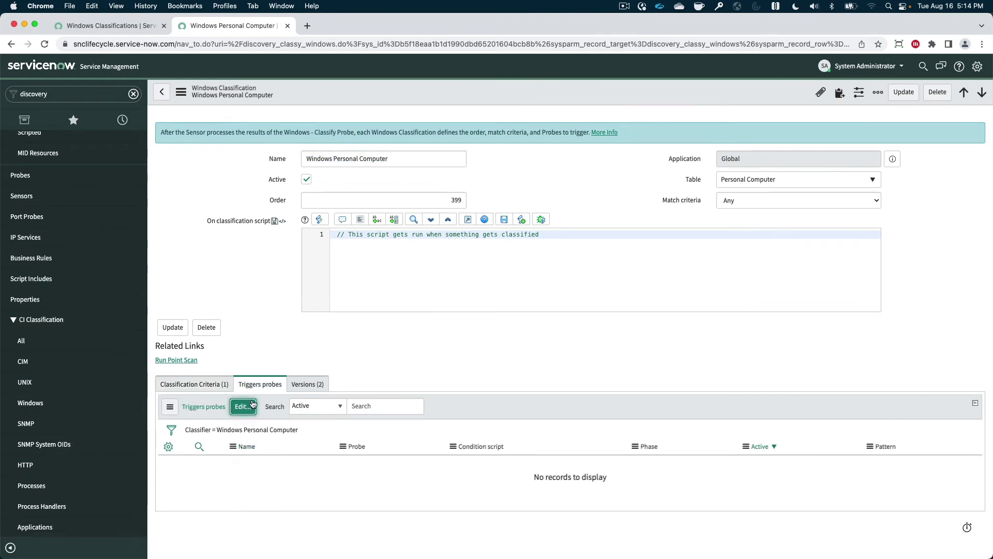
Search 'hor' and add Horizontal Pattern to the triggered probes, then save.
left_click(415, 216)
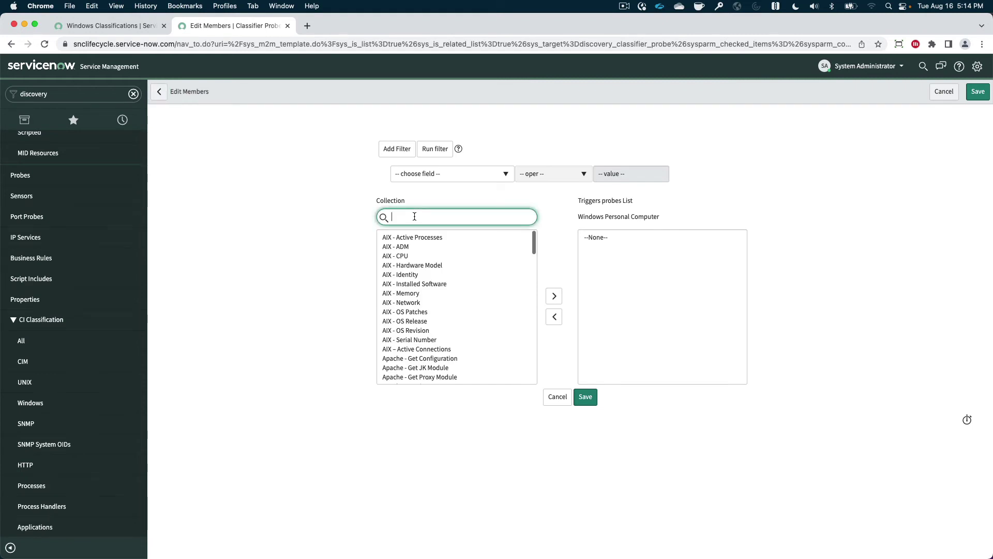
type("hor")
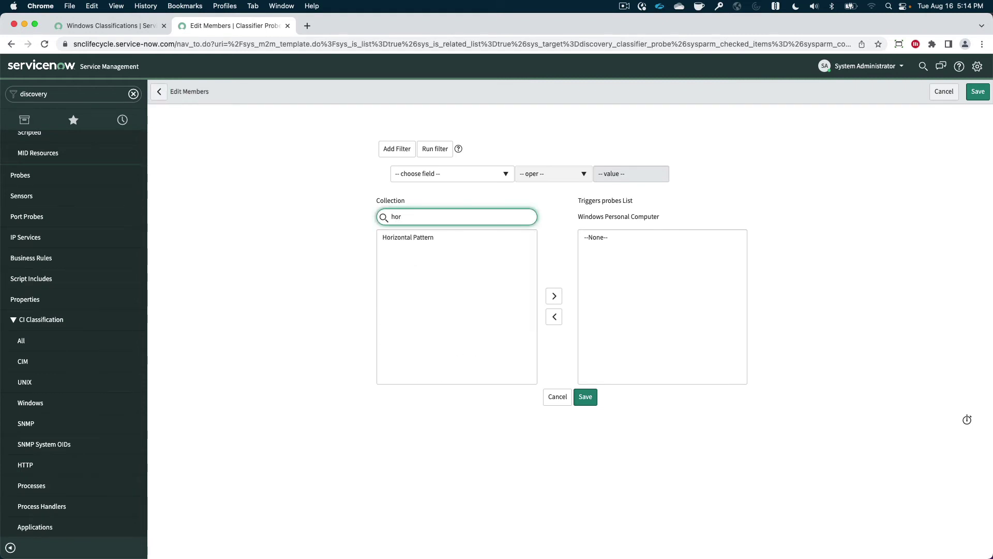
double_click(412, 237)
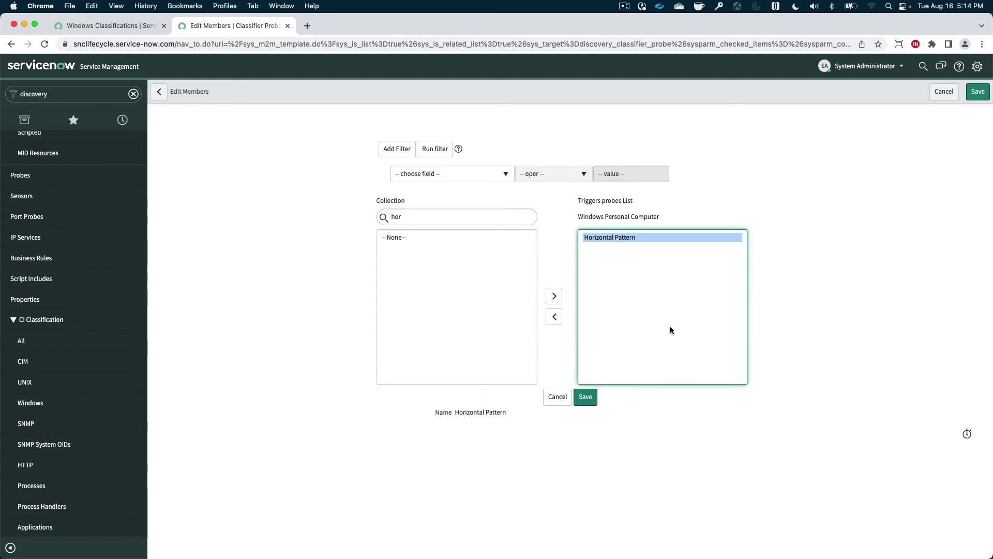
left_click(591, 397)
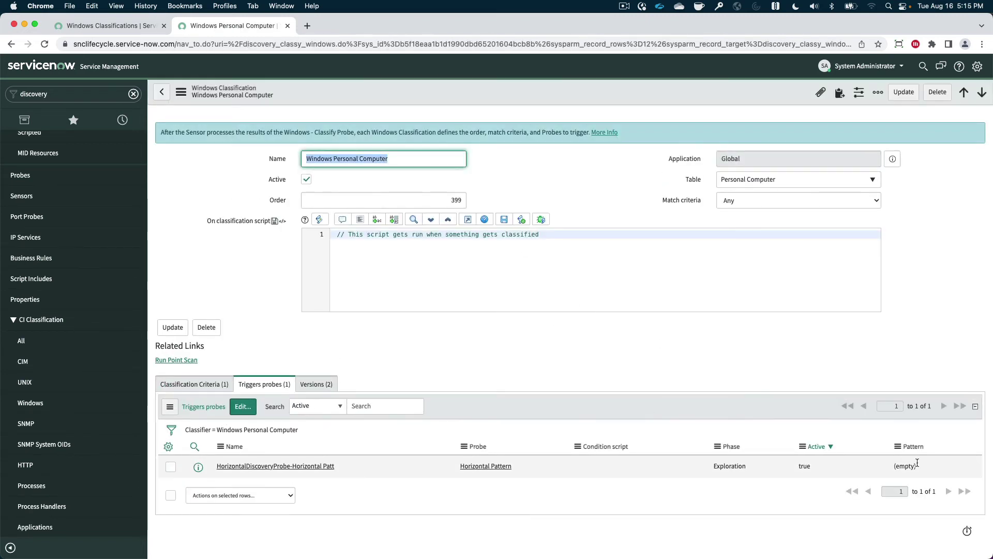
Set the Horizontal Pattern row's Pattern to Windows Personal Computer and Phase to Identification.
left_click(923, 468)
left_click(923, 467)
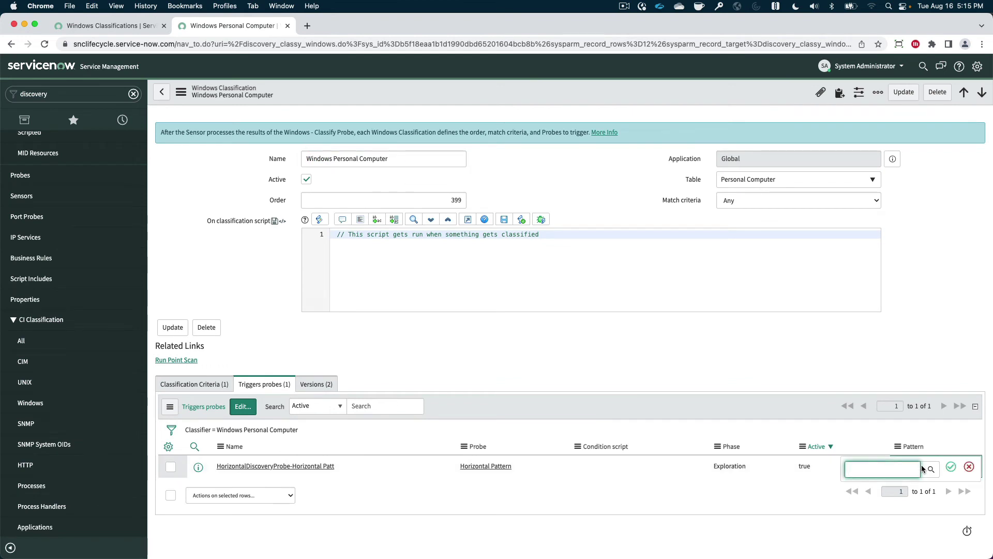
type("windows person")
left_click(905, 491)
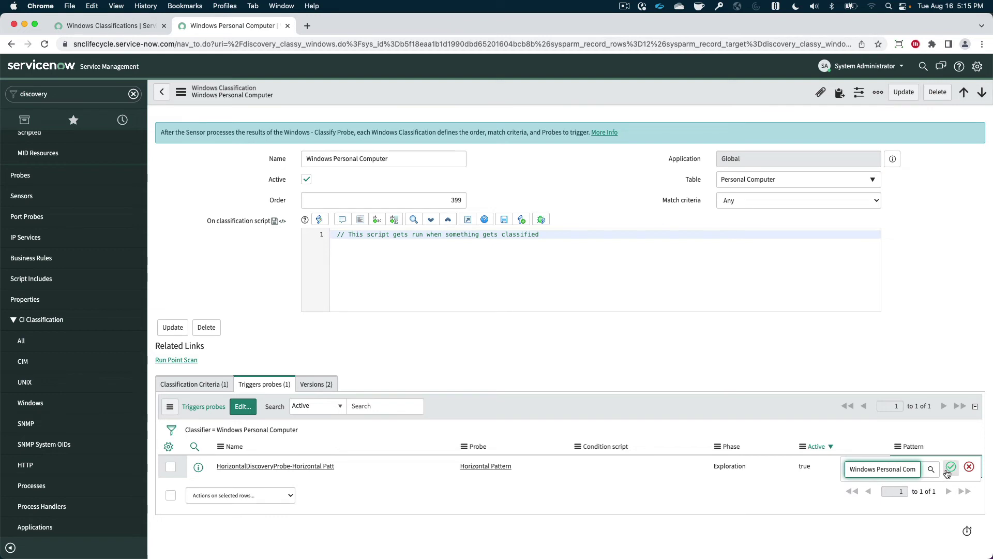
left_click(951, 467)
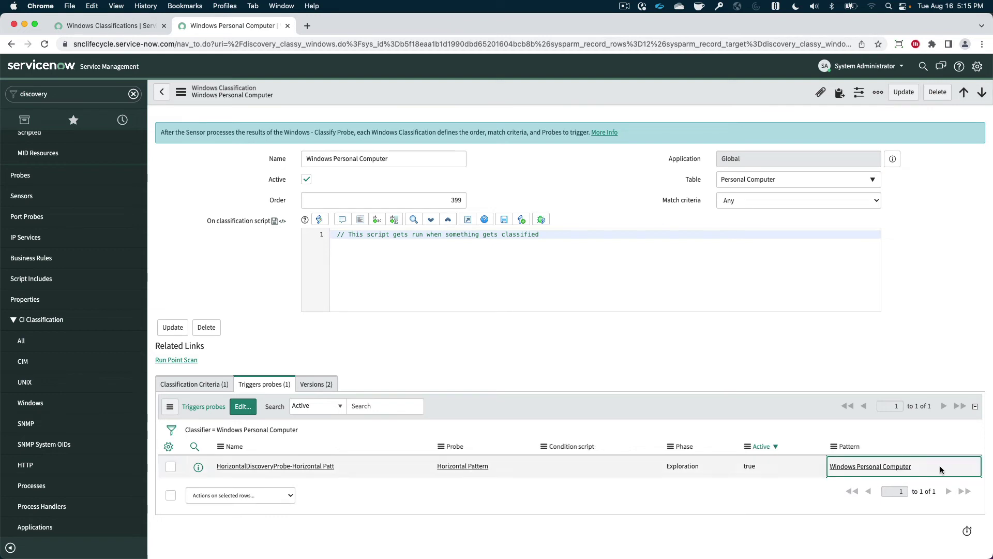
left_click(679, 467)
double_click(681, 467)
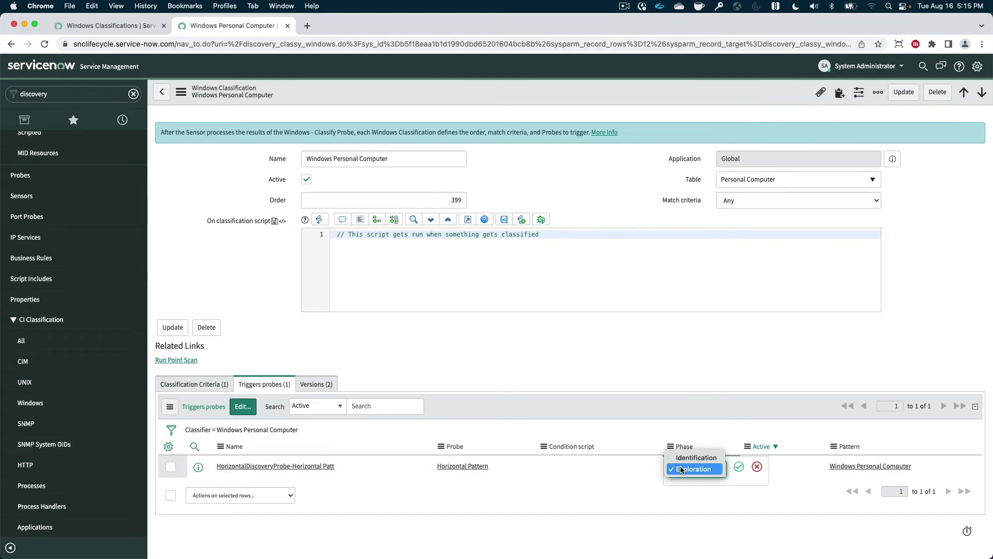
left_click(681, 457)
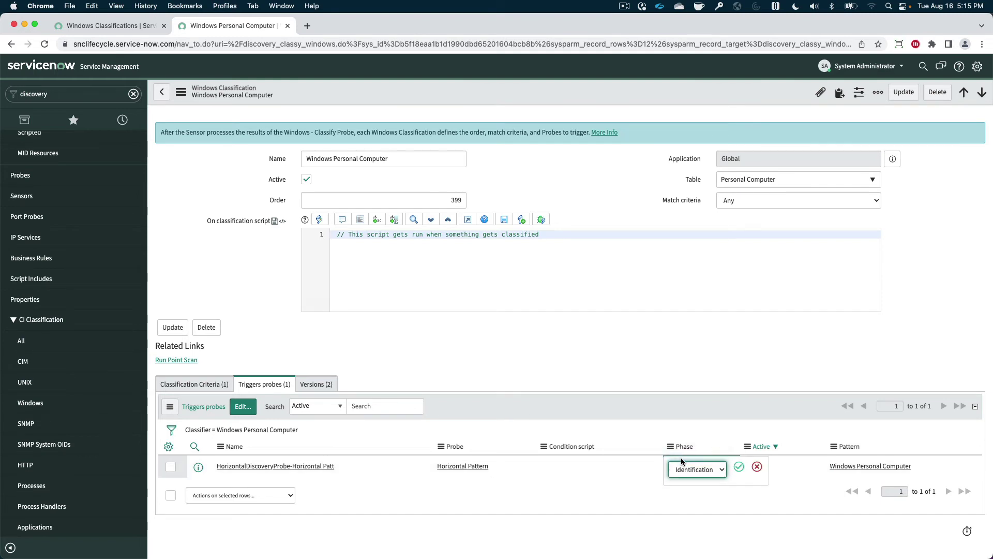
left_click(740, 468)
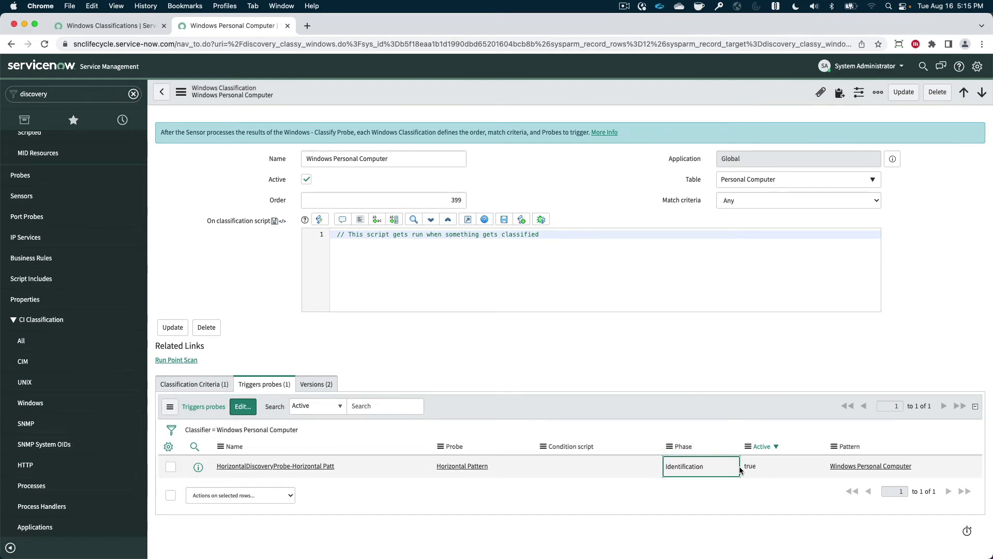
Add Windows - Installed Software, Windows - ADM and Windows - ADM Enhanced to the triggered probes and save.
left_click(242, 406)
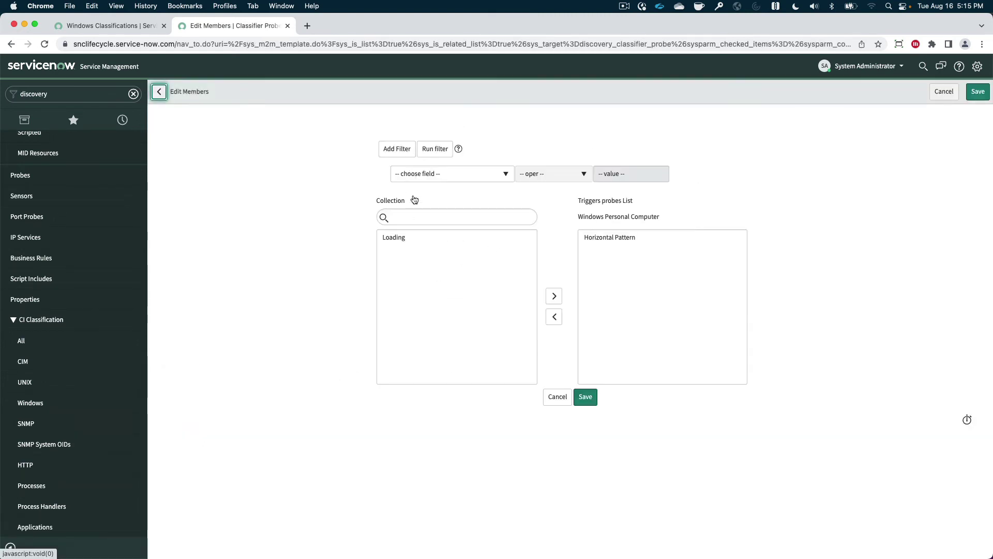
left_click(407, 218)
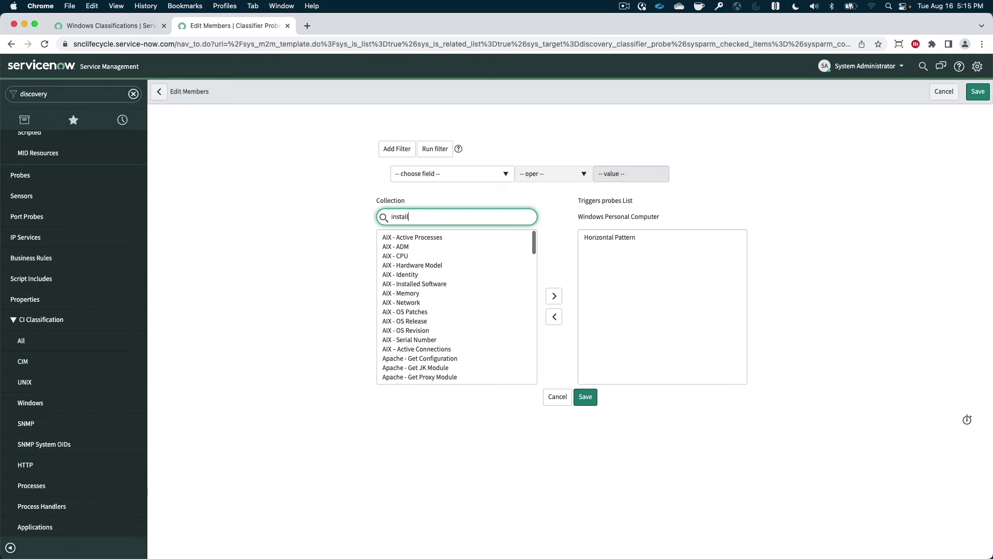
key("BackSpace")
key("BackSpace")
key("BackSpace")
key("BackSpace")
key("BackSpace")
key("BackSpace")
scroll(460, 267, "down", 5)
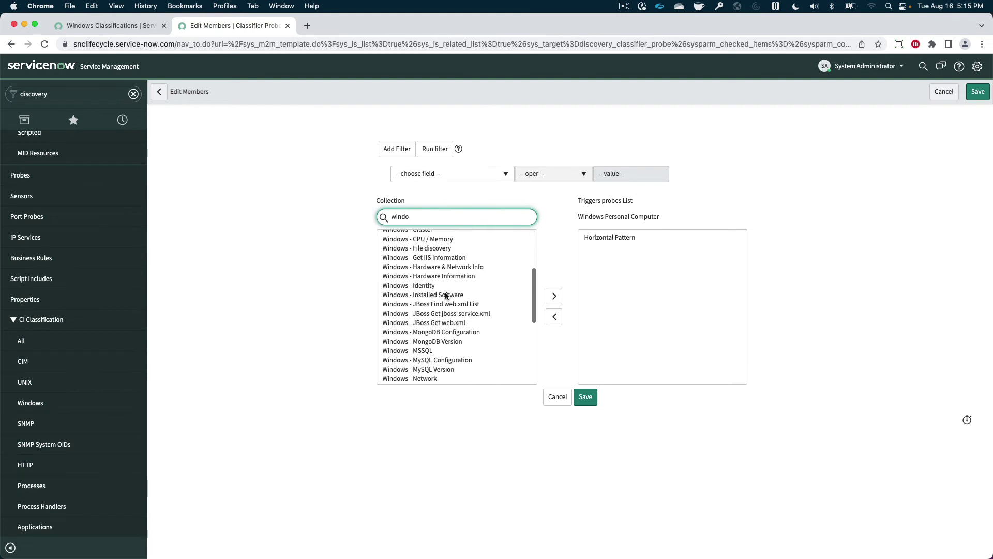
double_click(446, 295)
scroll(446, 295, "down", 5)
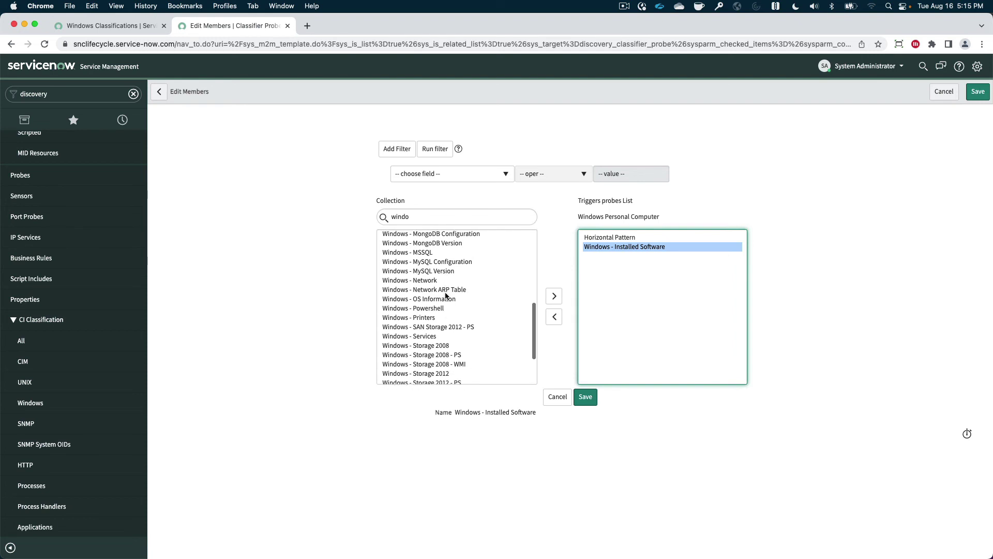
scroll(446, 295, "down", 5)
scroll(445, 295, "up", 5)
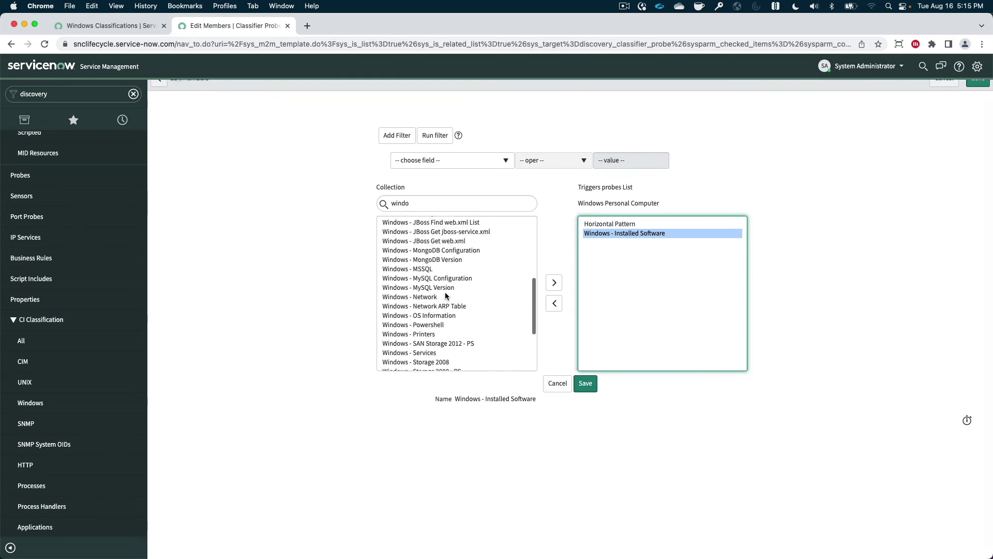
scroll(445, 295, "up", 8)
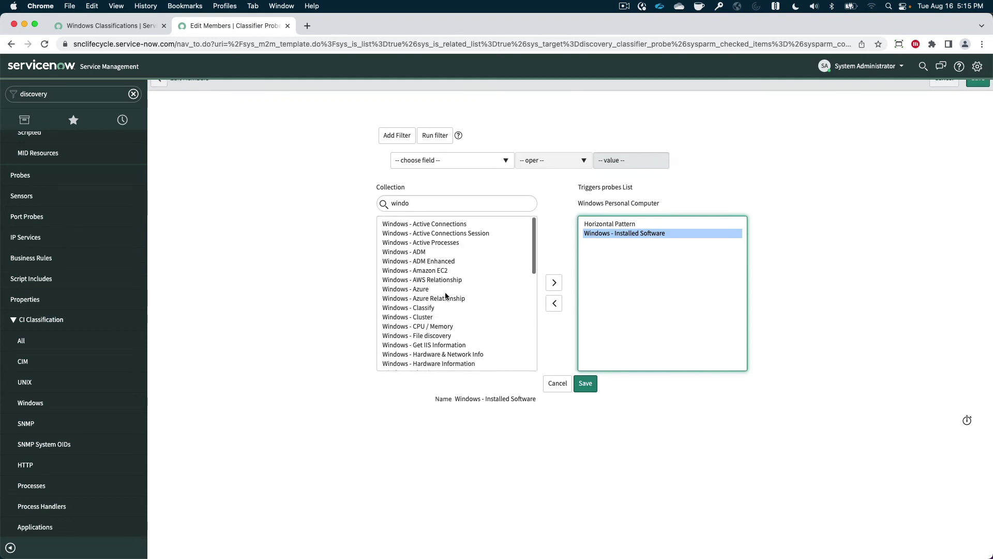
double_click(414, 253)
double_click(439, 253)
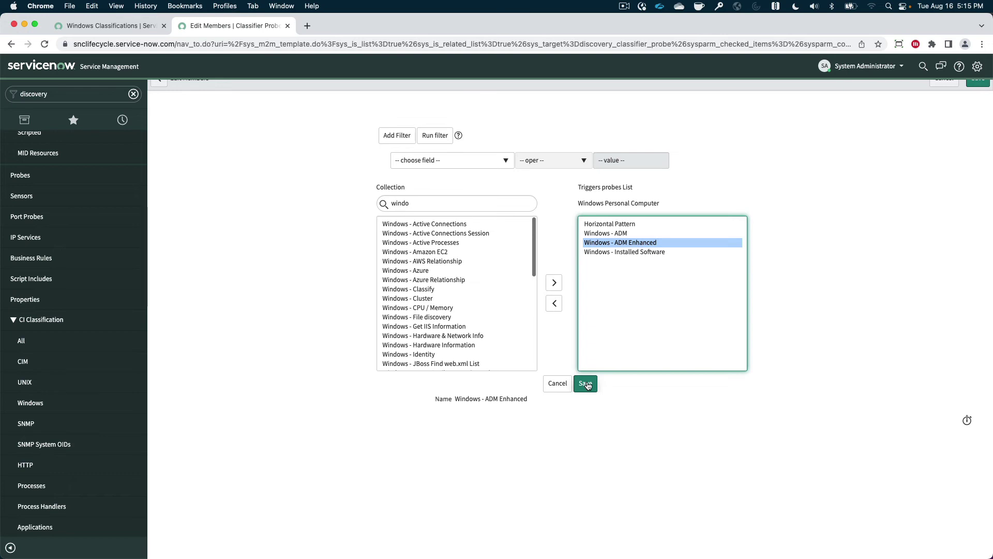
left_click(587, 384)
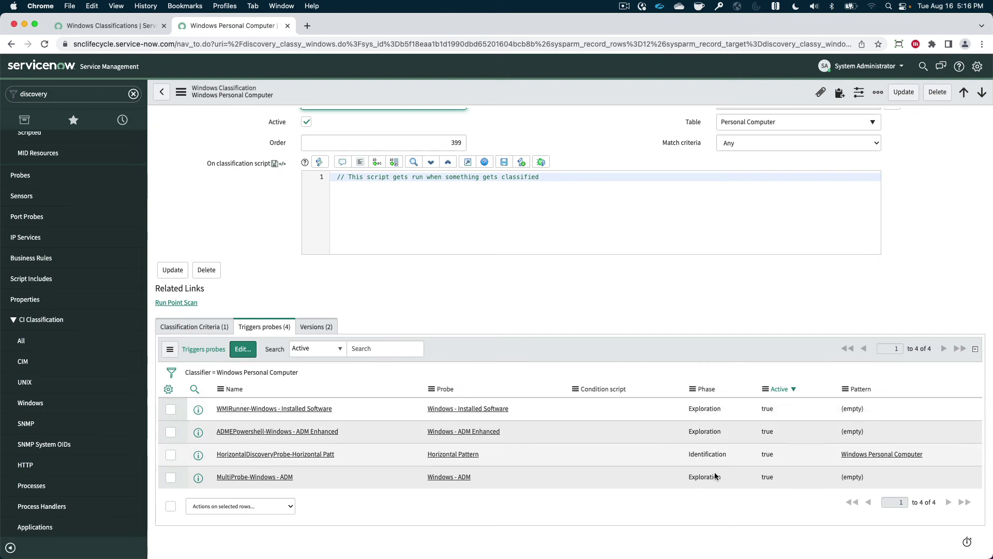
Run a Quick Discovery from Discovery Schedules against the desktop's target IP.
left_click(194, 327)
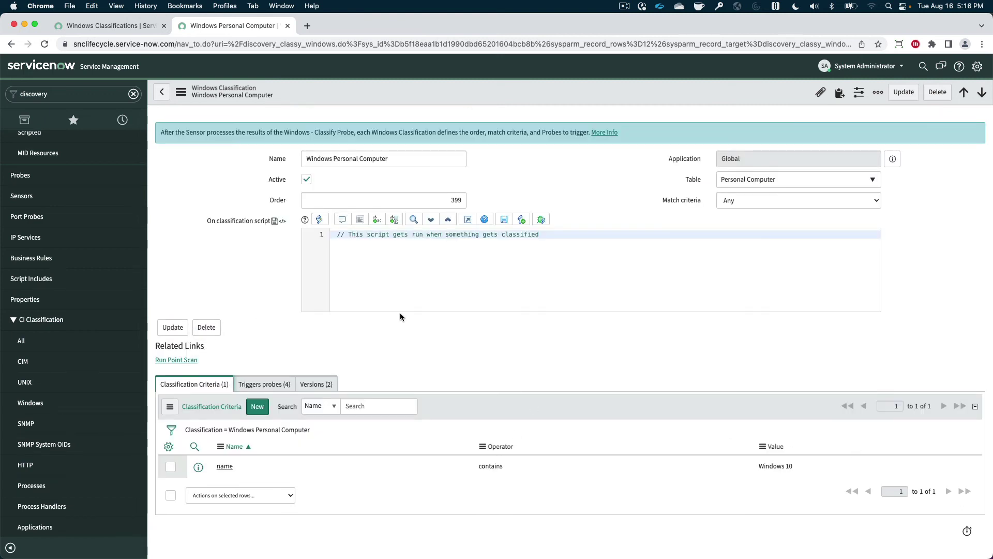
left_click(62, 94)
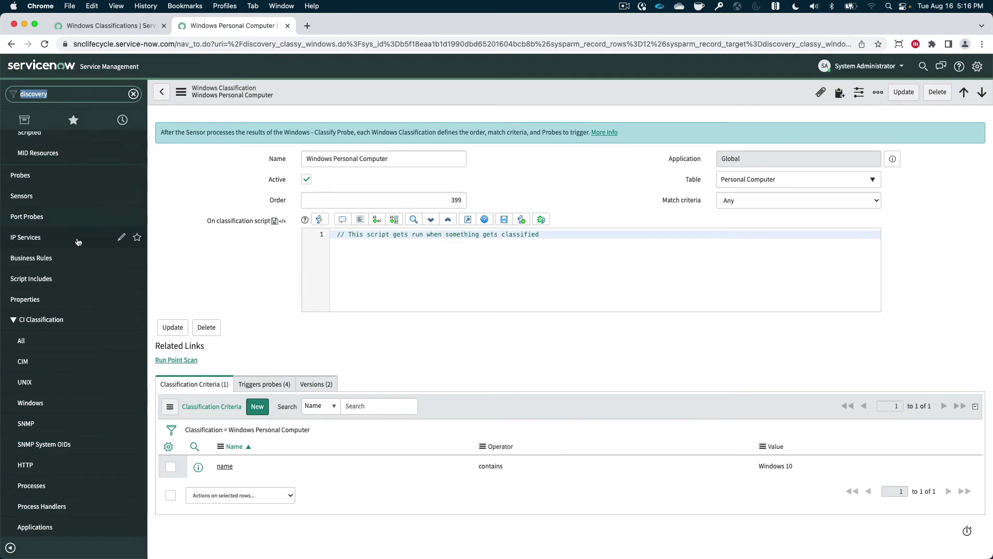
scroll(77, 242, "up", 10)
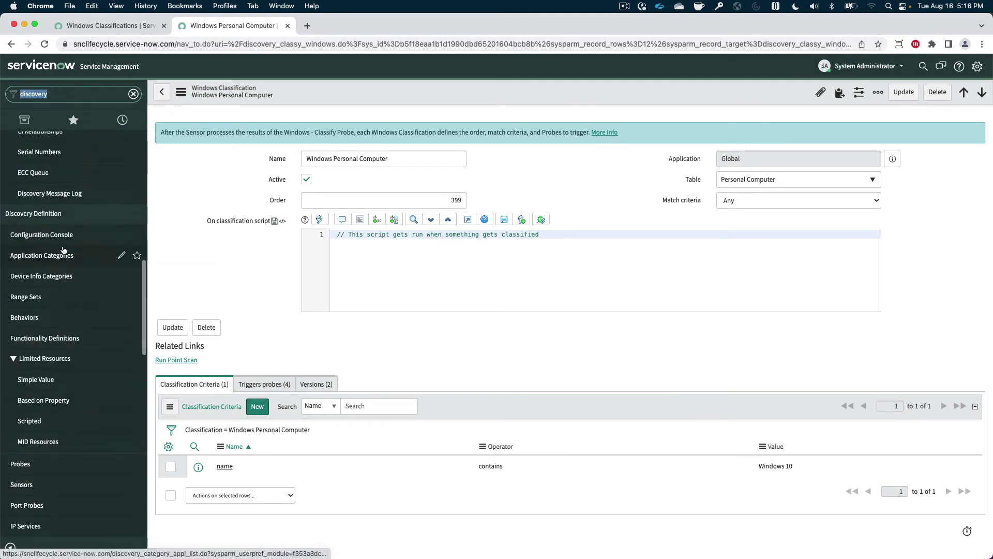
scroll(63, 251, "up", 12)
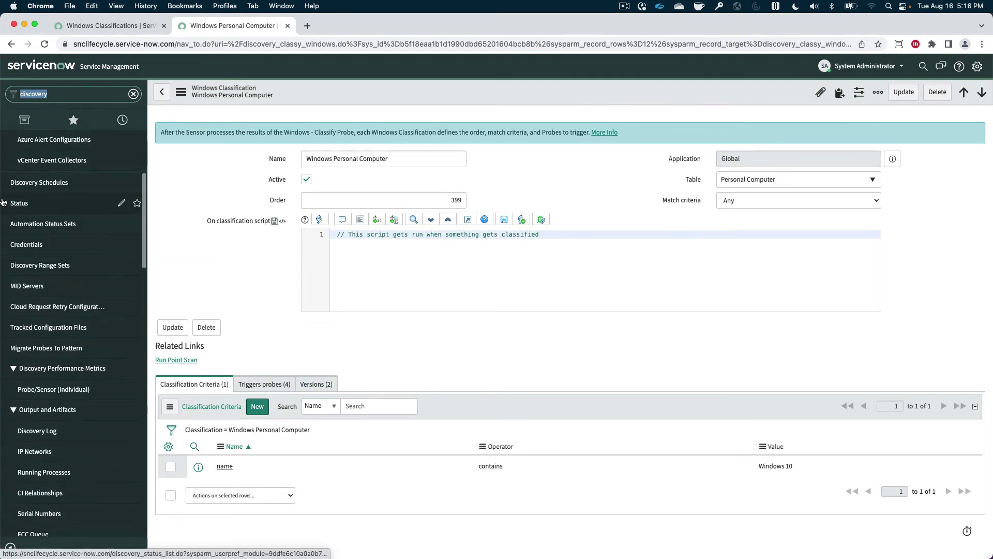
left_click(36, 183)
left_click(304, 94)
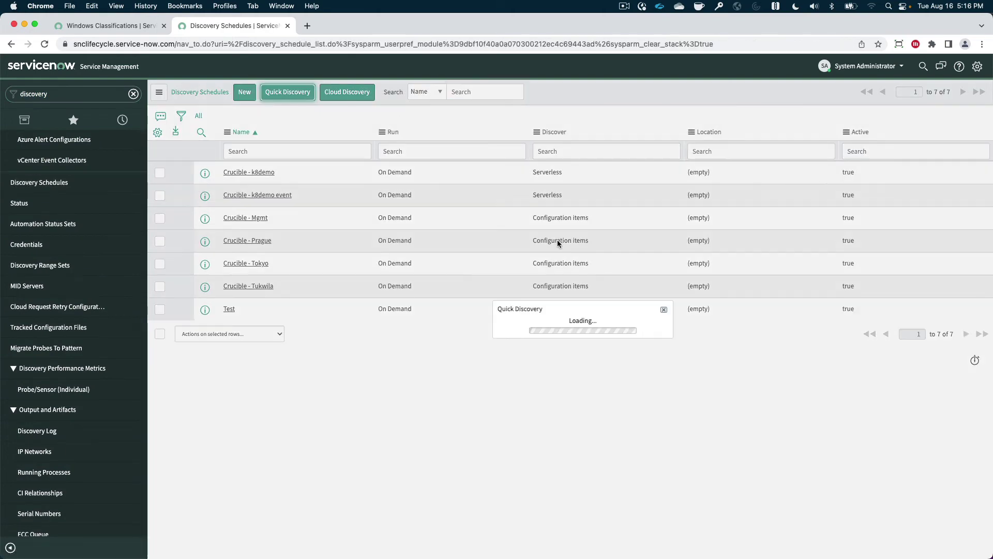
left_click(600, 348)
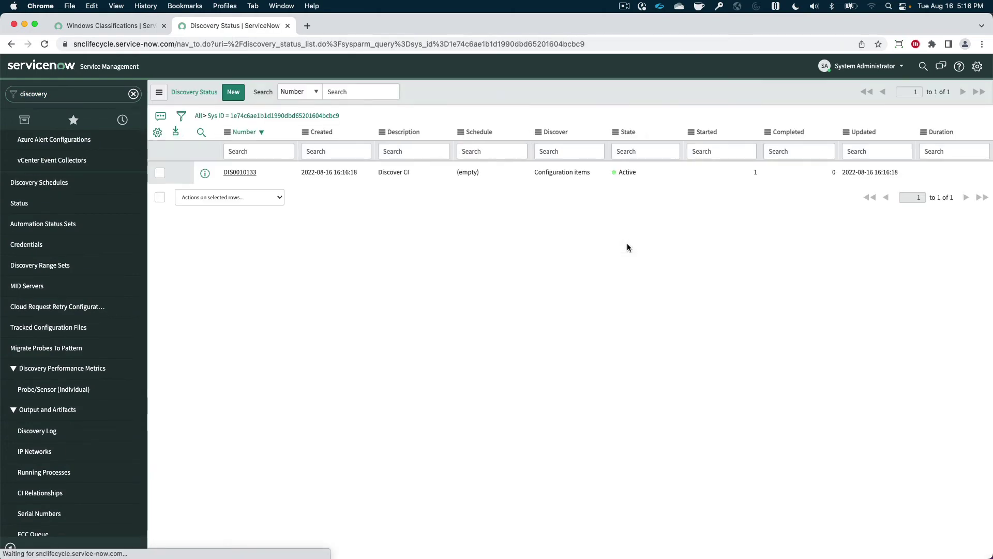
Open the new run DIS0010133, then inspect earlier run DIS0010132's Devices list.
left_click(240, 172)
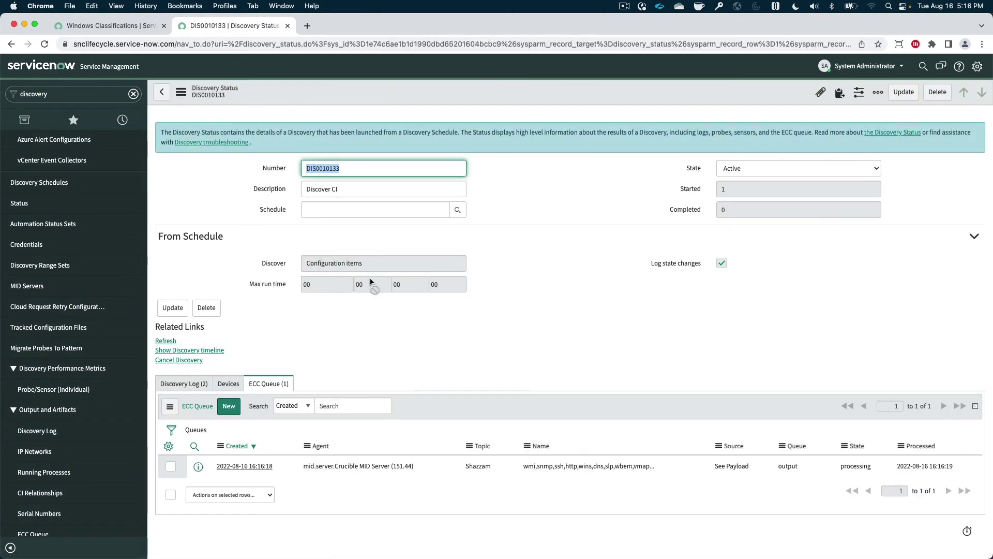
left_click(19, 203)
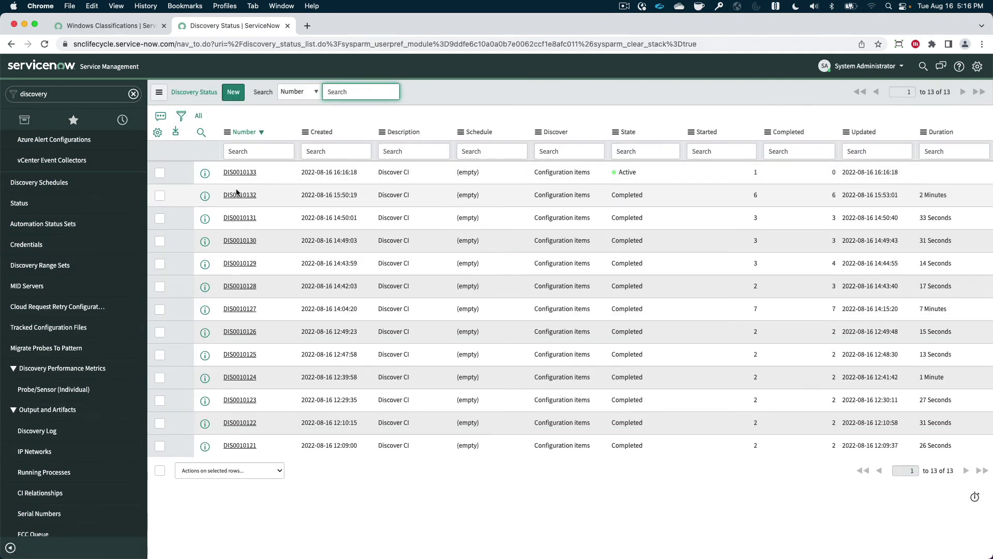
left_click(238, 194)
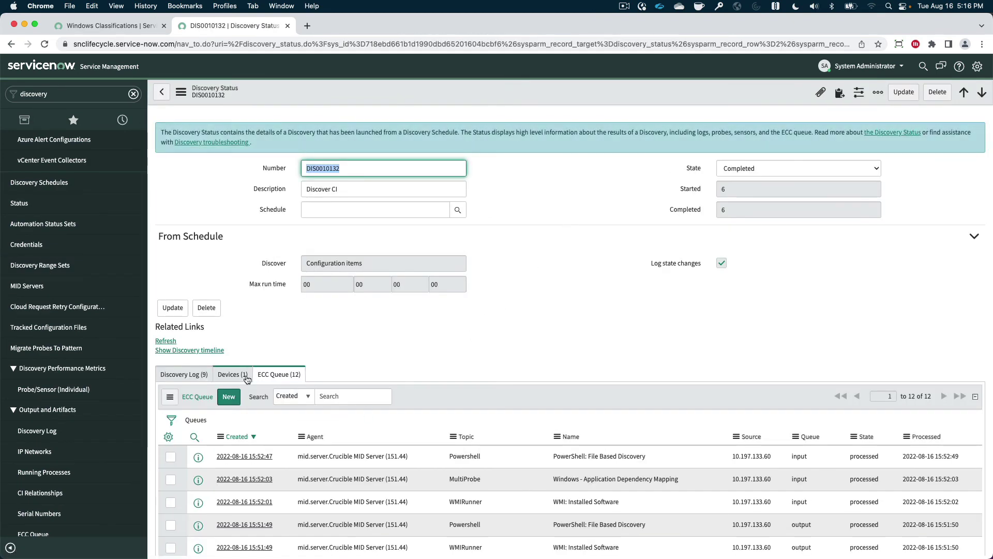
left_click(247, 378)
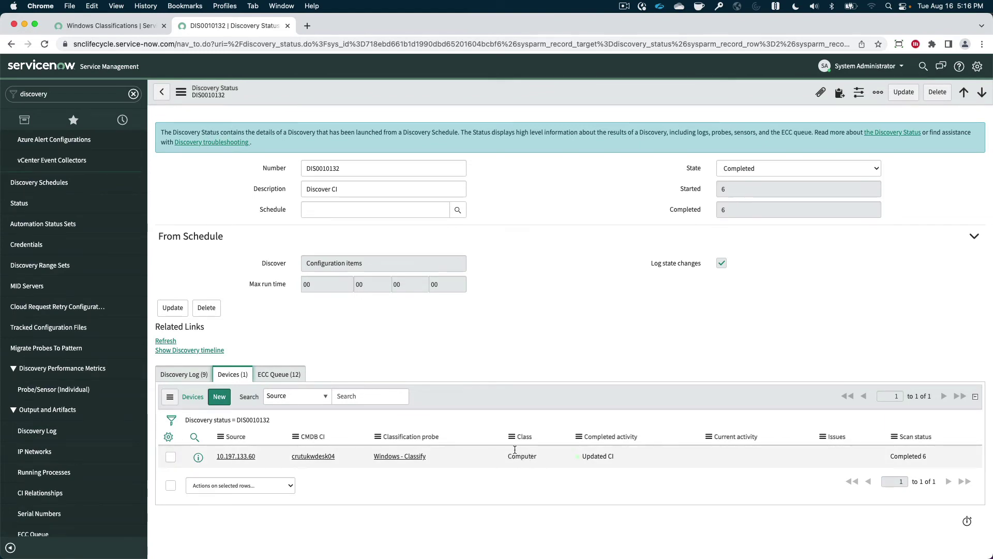
Open run DIS0010133, review its ECC Queue and Devices lists, and refresh for updated results.
left_click(21, 202)
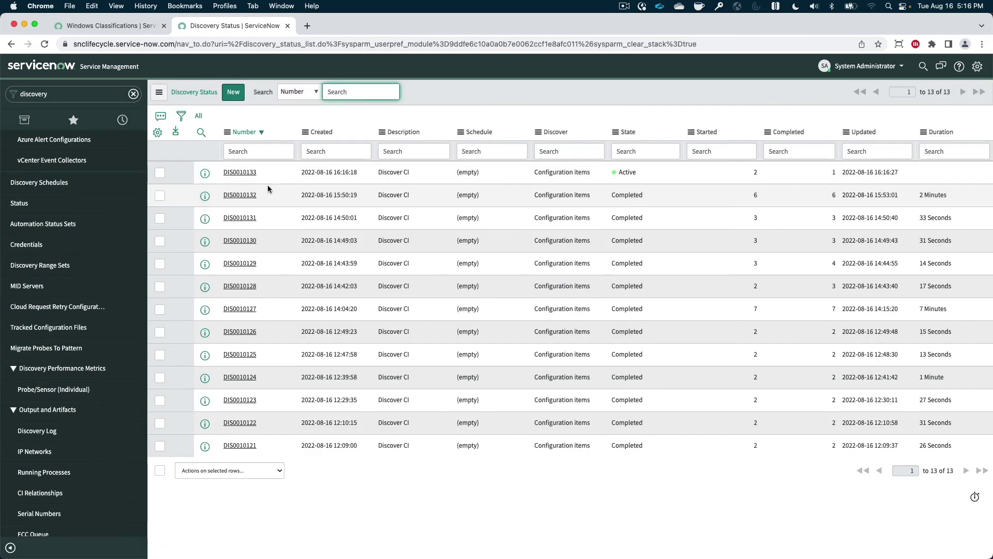
left_click(238, 172)
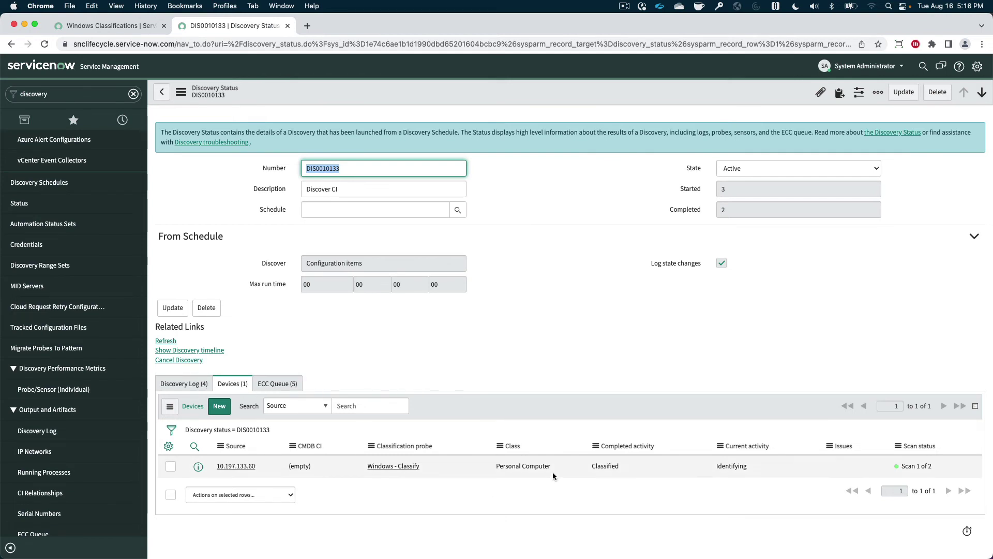
left_click(277, 384)
scroll(493, 373, "down", 3)
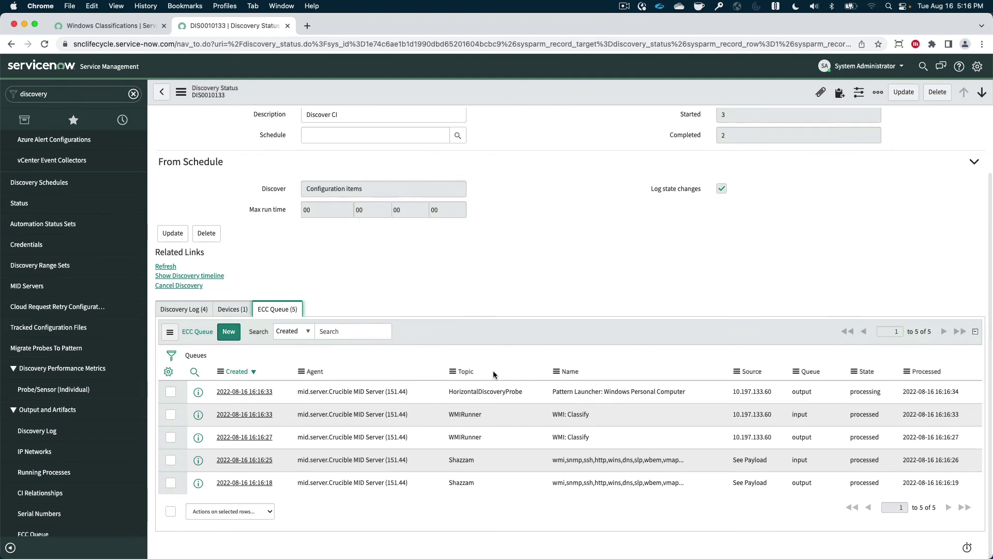
left_click(196, 356)
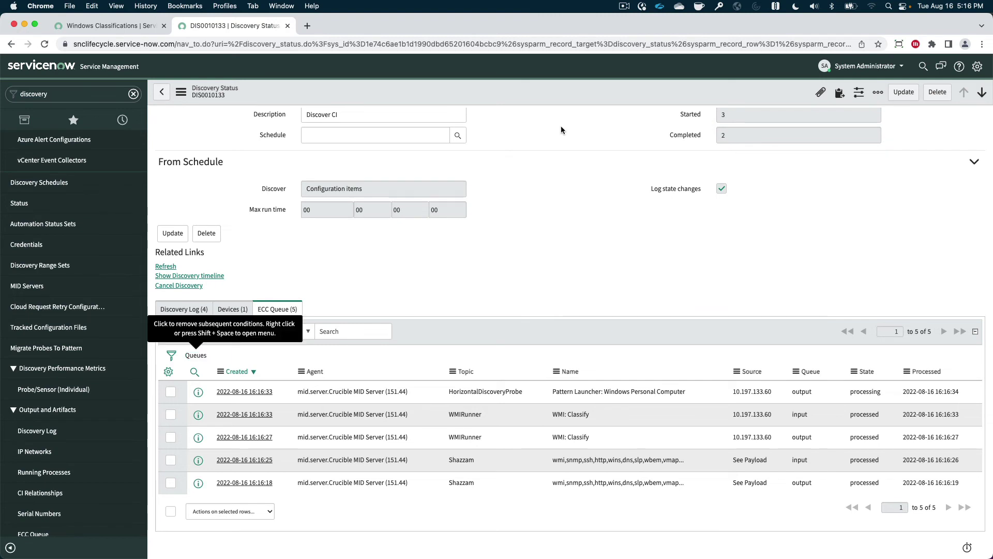
left_click(625, 7)
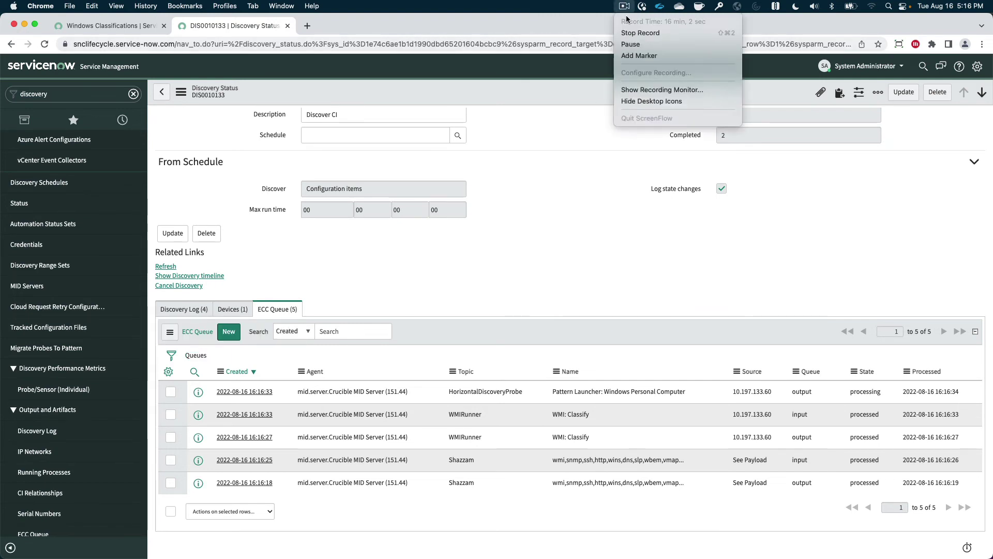
left_click(630, 44)
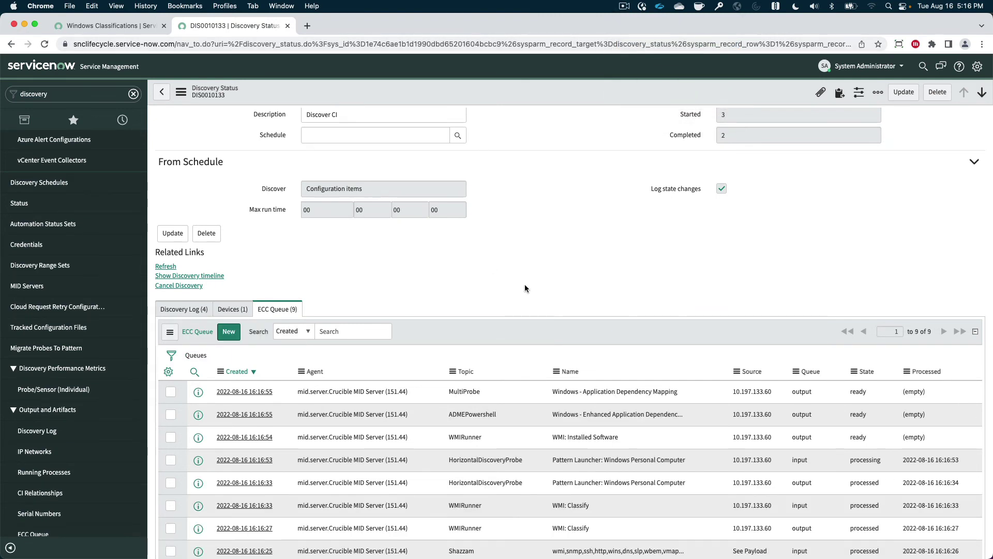
scroll(526, 288, "down", 3)
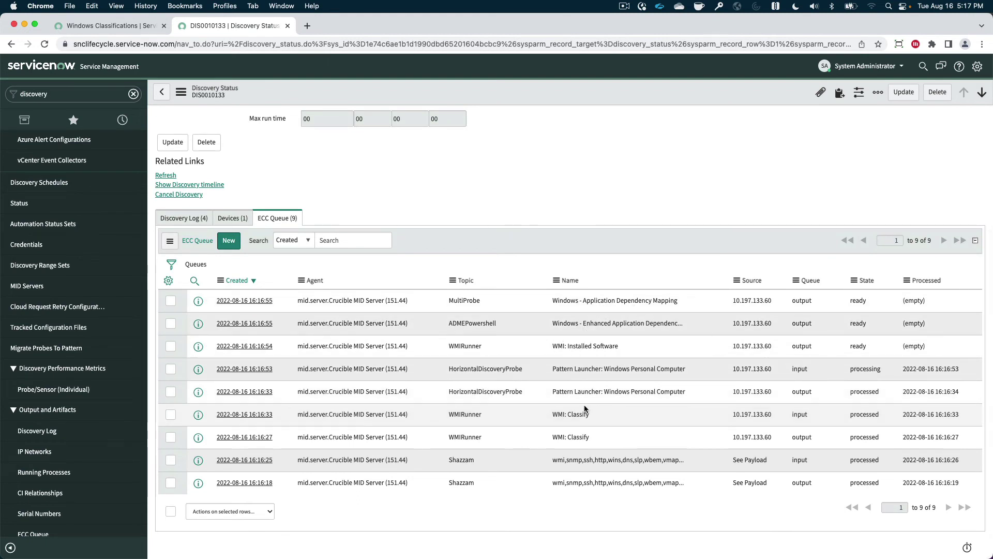
left_click(233, 219)
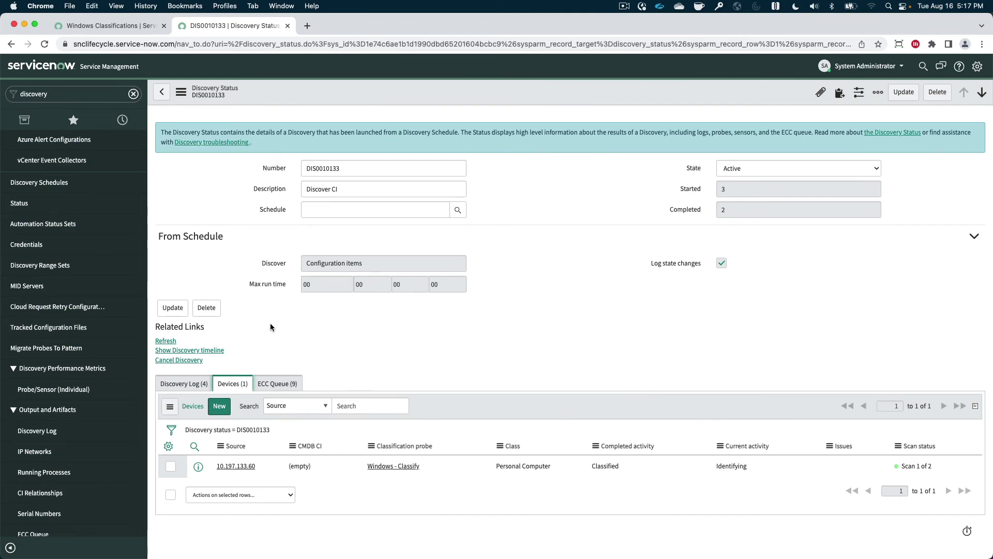
left_click(165, 341)
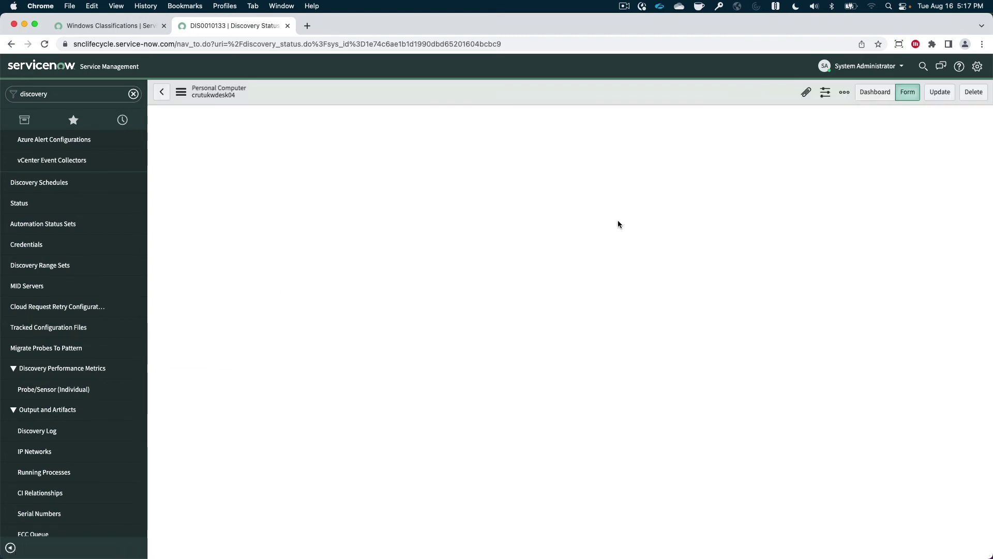
Check the form options on the crutukwdesk04 Personal Computer record, then close them unchanged.
right_click(456, 93)
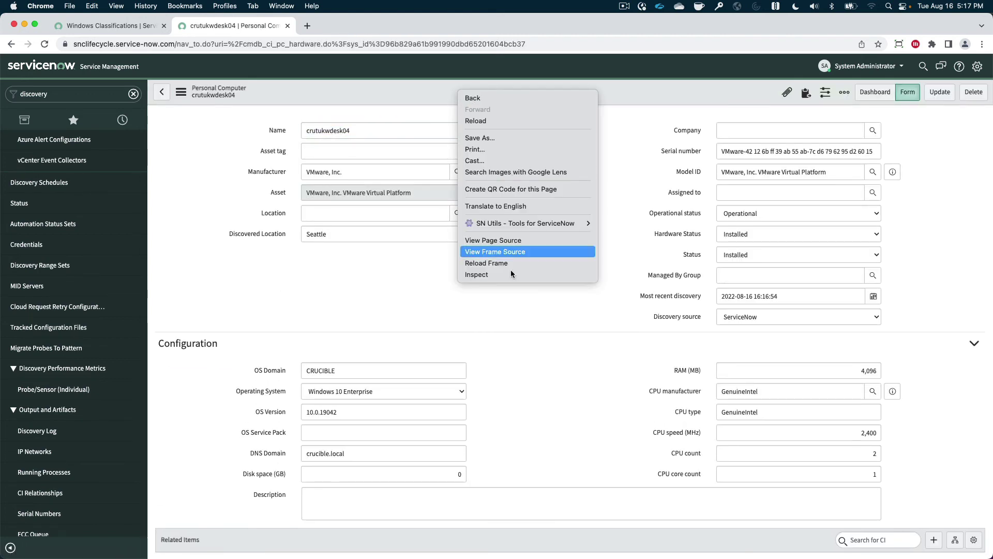
left_click(374, 263)
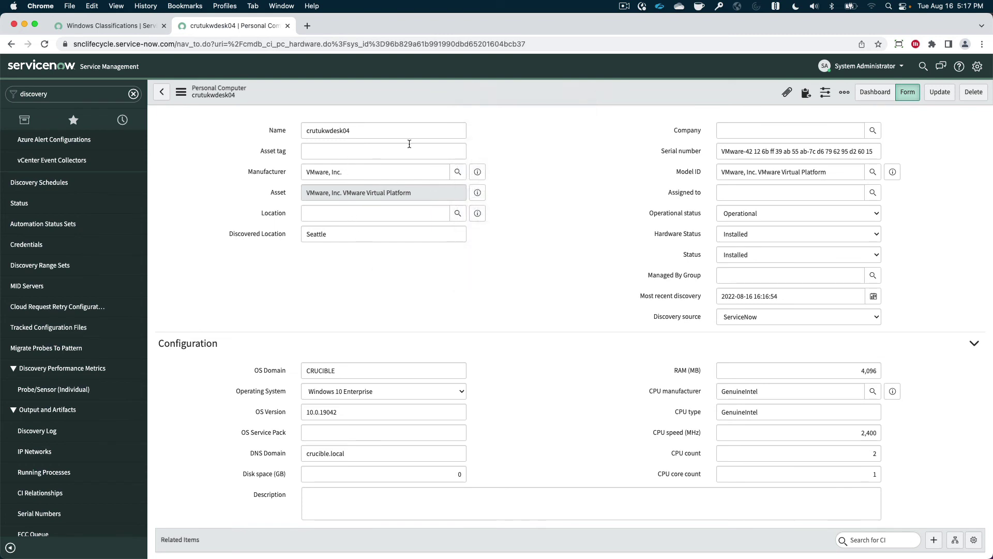
right_click(412, 96)
mouse_move(438, 231)
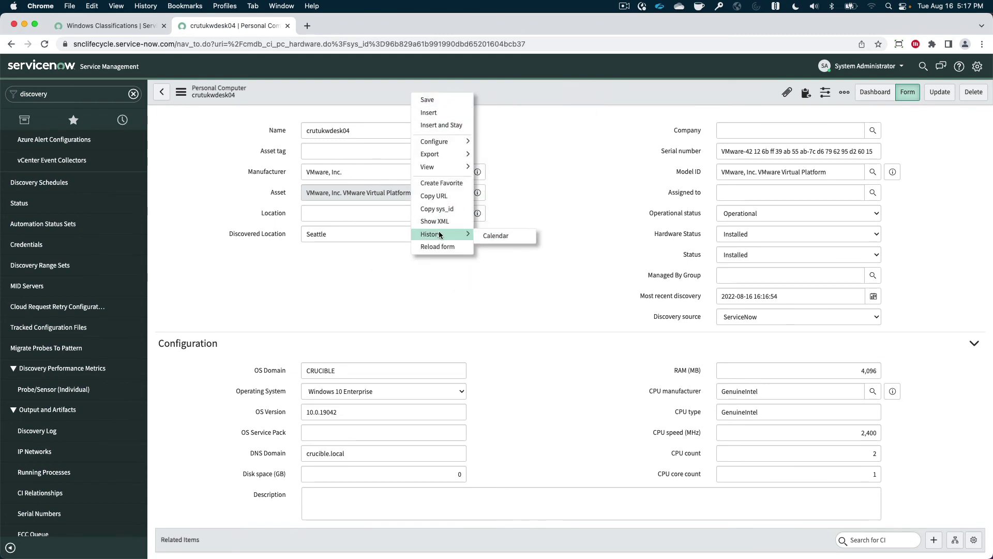
left_click(521, 317)
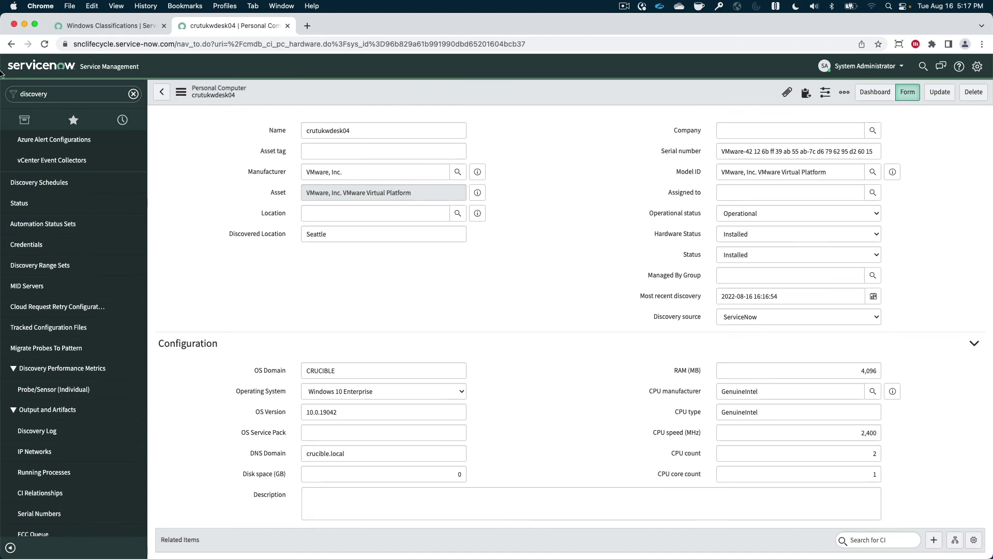
Go to the System Properties list with sys_properties.list in the Filter navigator.
left_click(55, 100)
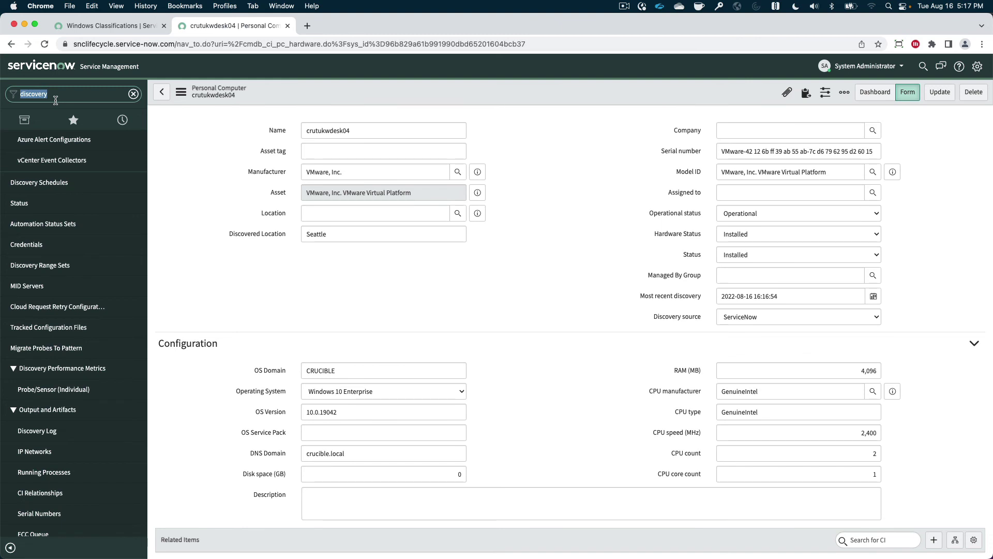
type("sys_pro")
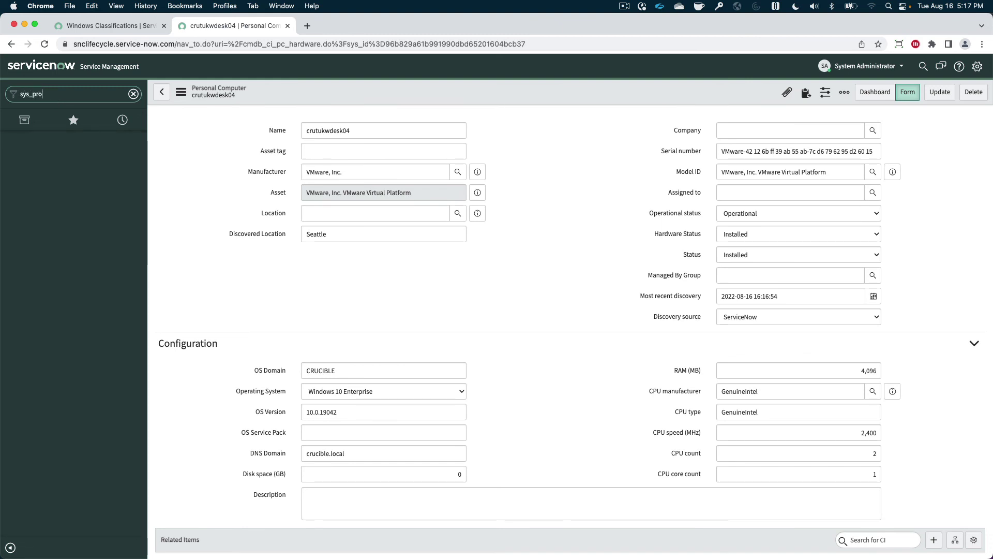
type("pert")
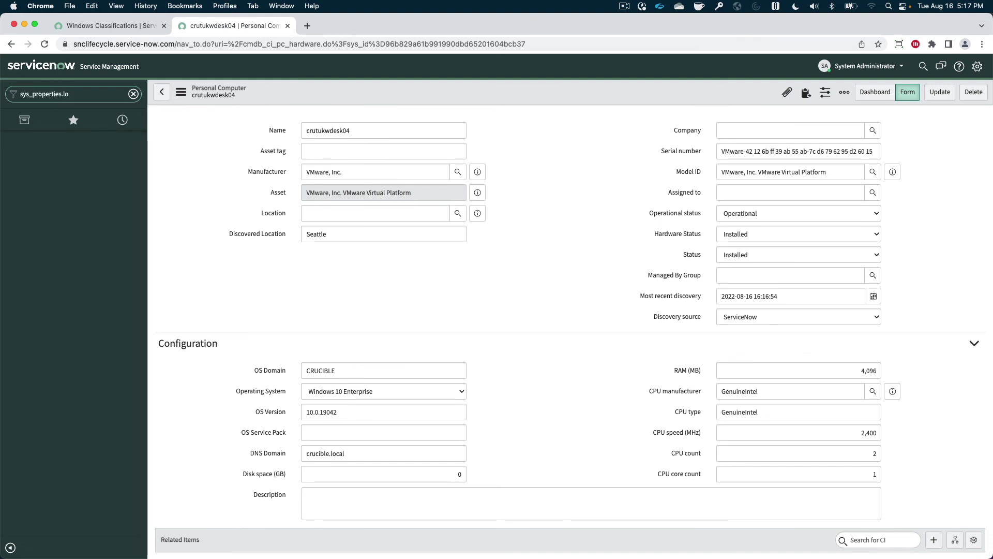
type("ies.list")
key("Return")
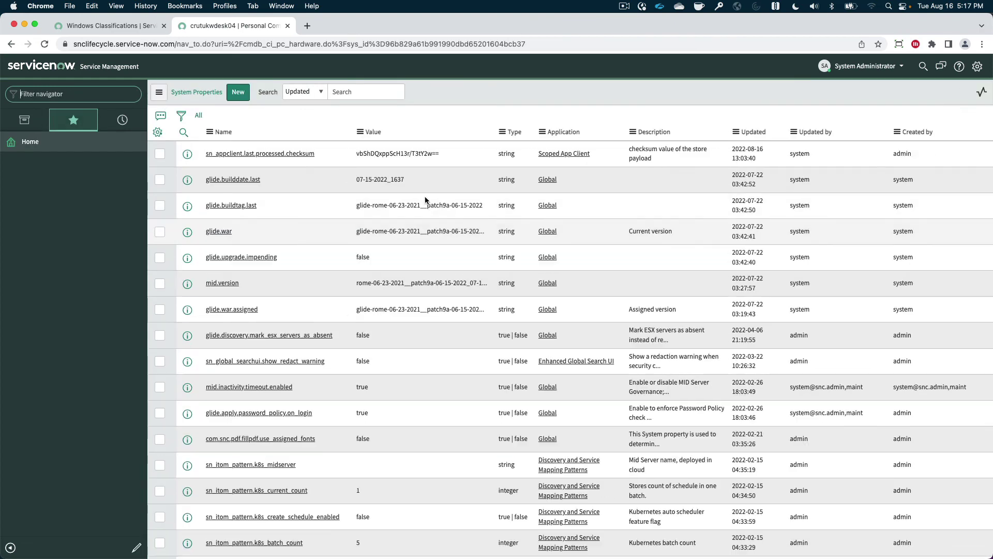
Filter System Properties by name to glide.class, showing the three properties set to true.
type("*")
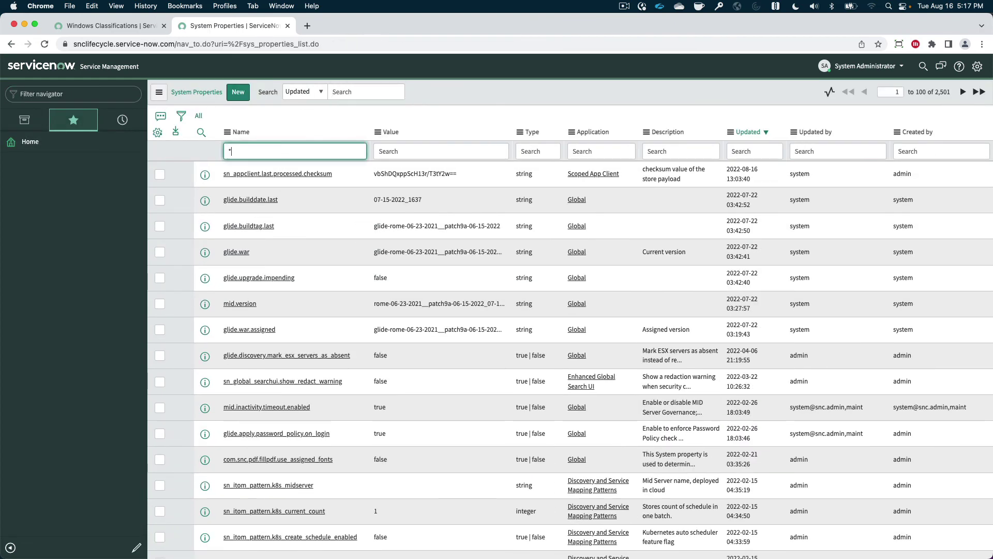
type("update")
key("BackSpace")
key("BackSpace")
key("BackSpace")
key("BackSpace")
key("BackSpace")
key("BackSpace")
key("BackSpace")
type("glide.class")
key("Return")
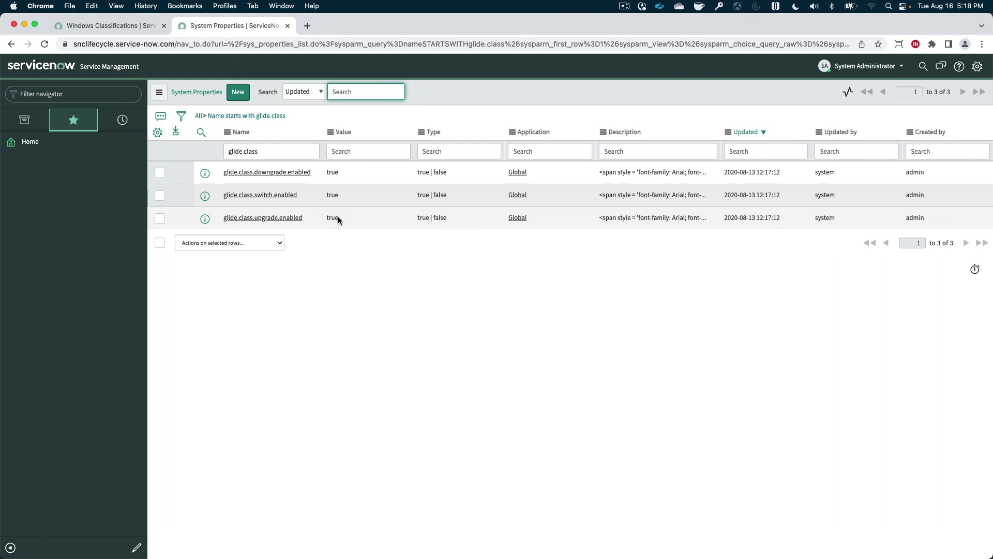
Search the navigator for discovery and open the Discovery Patterns list.
left_click(67, 93)
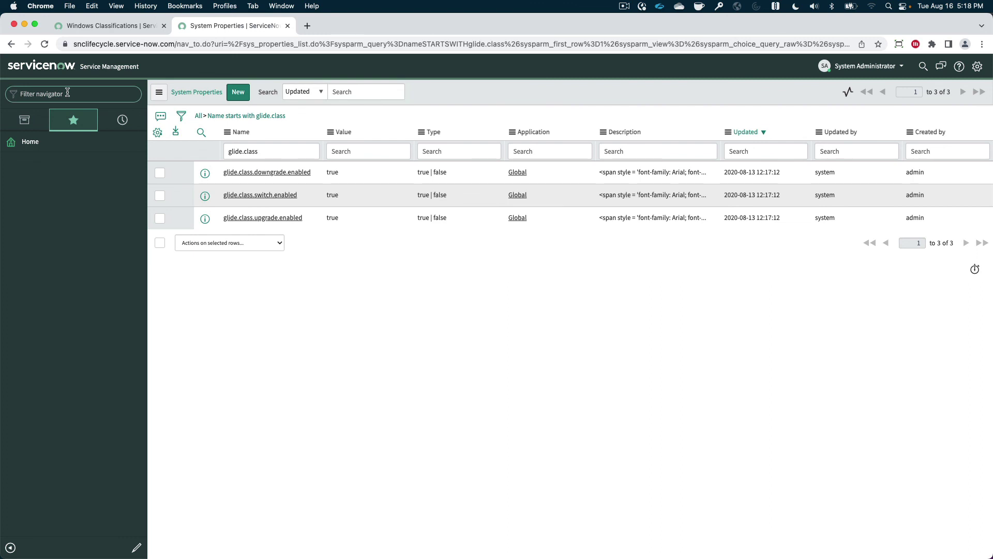
type("discovery")
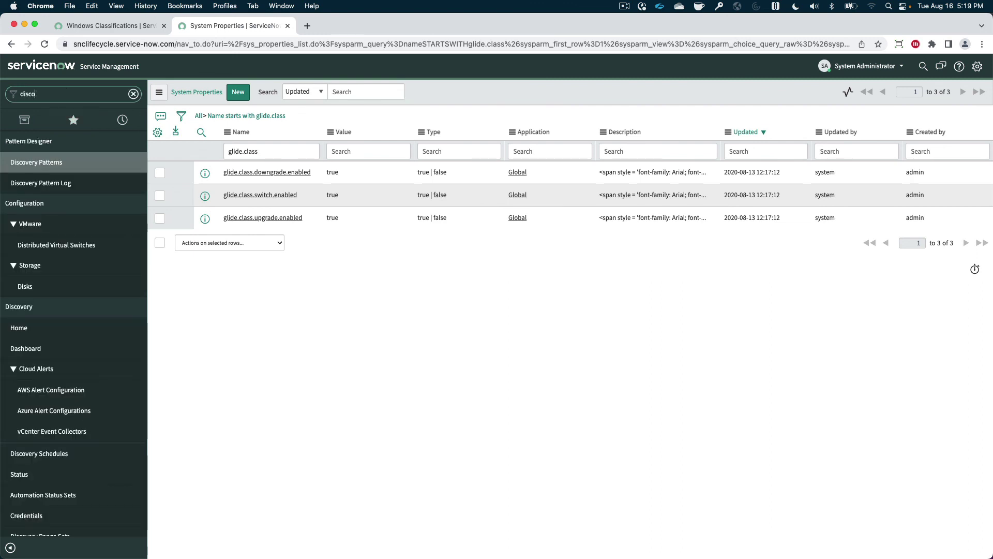
left_click(22, 165)
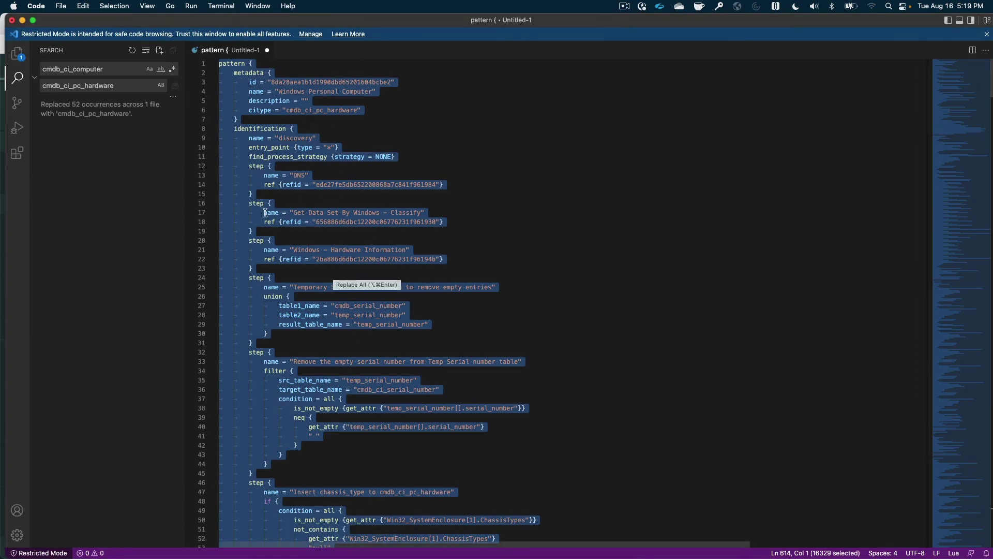
Select the id and name lines of the Windows Personal Computer pattern copy.
left_click(288, 84)
left_click_drag(267, 83, 404, 89)
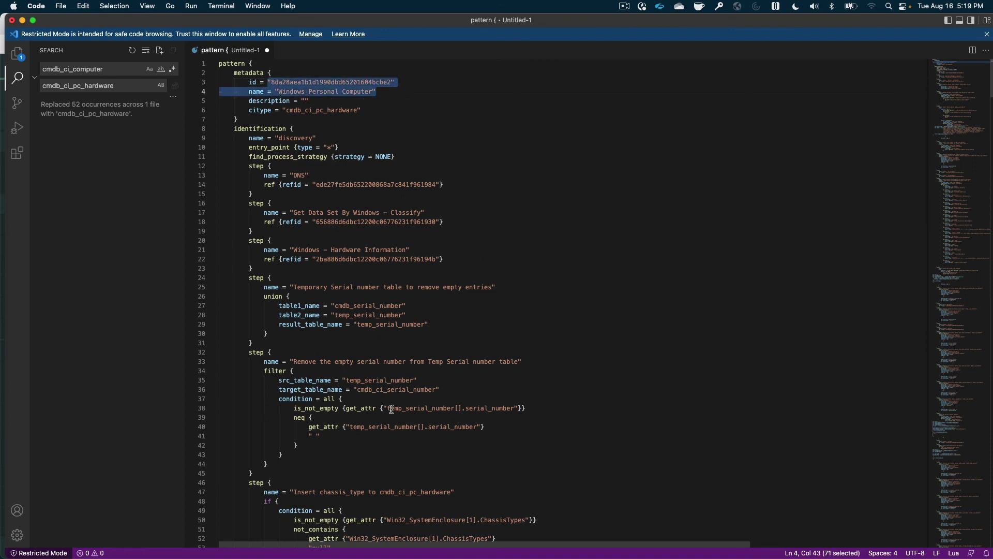